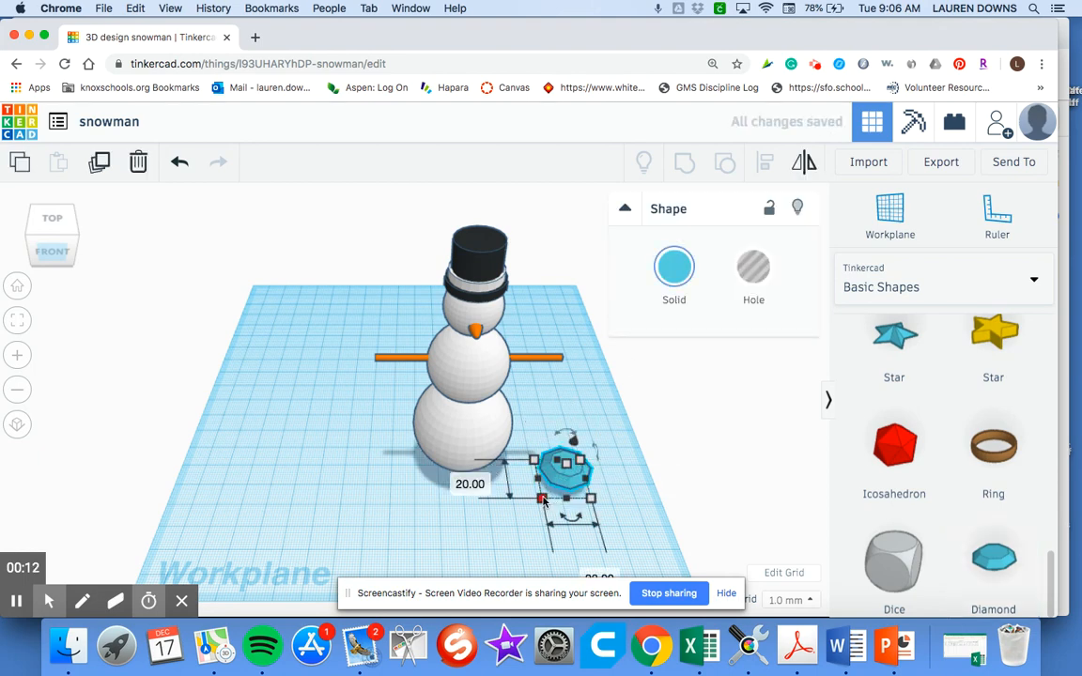
Resize the diamond beside the snowman to 3 mm in length, width and height
left_click(462, 481)
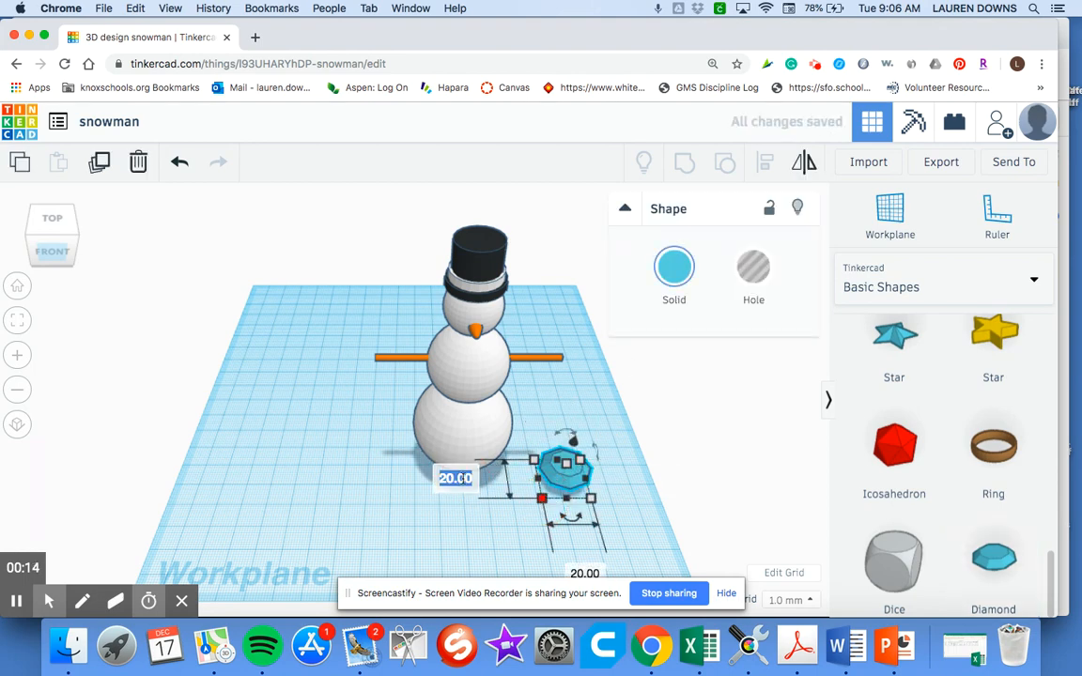
type("3")
key("Return")
left_click(572, 536)
type("3")
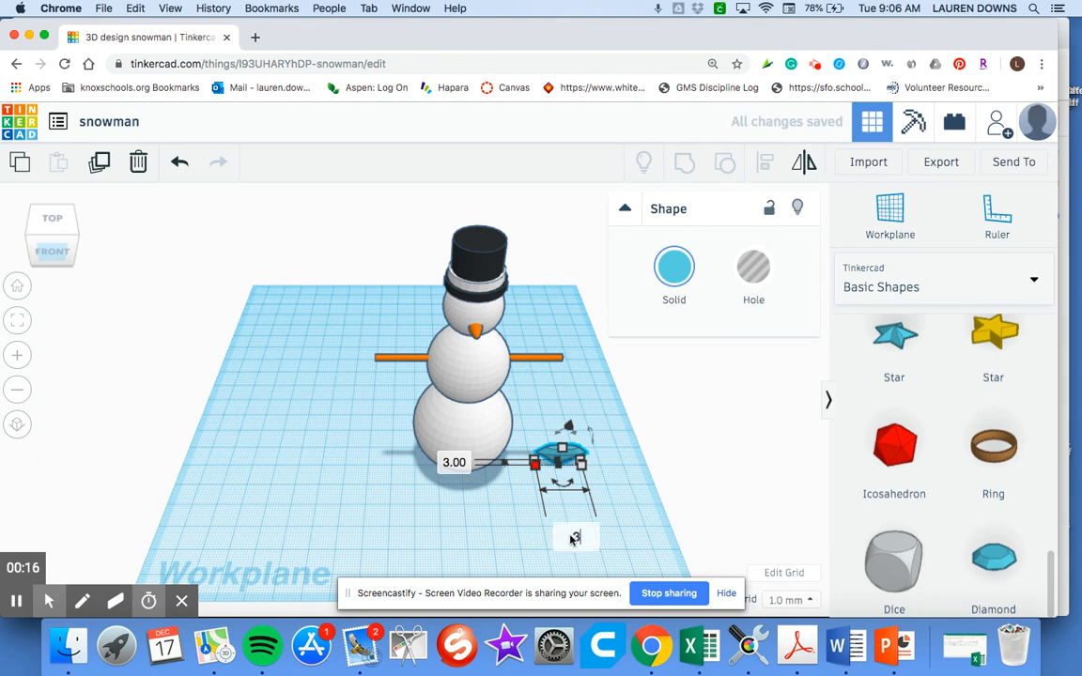
key("Return")
left_click(656, 459)
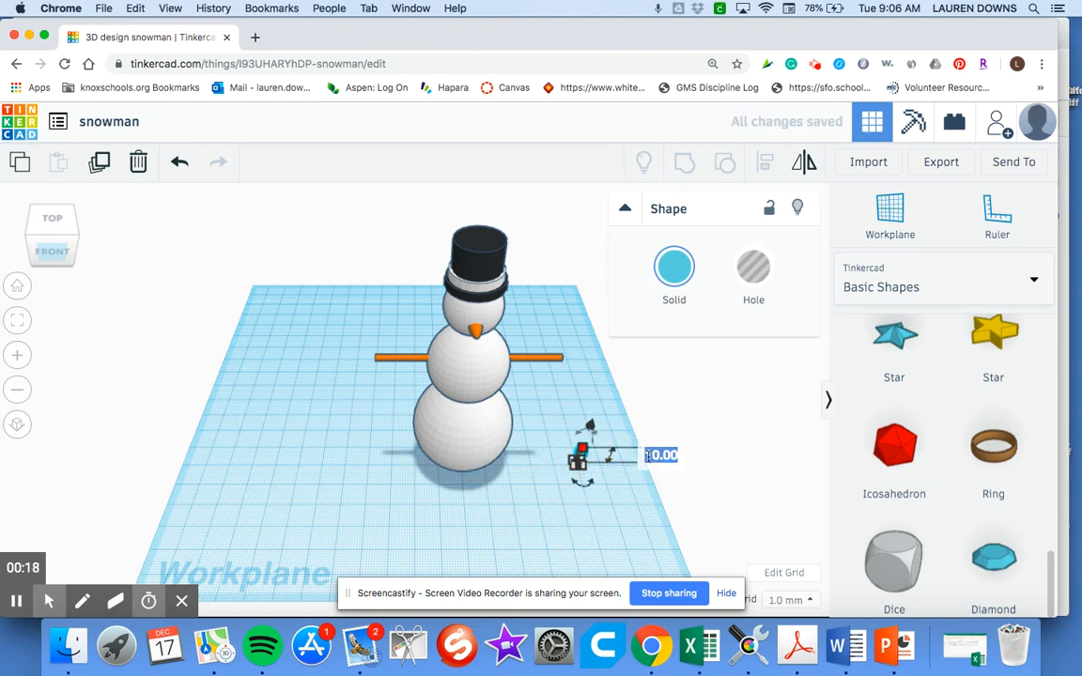
type("3")
key("Return")
left_click(657, 504)
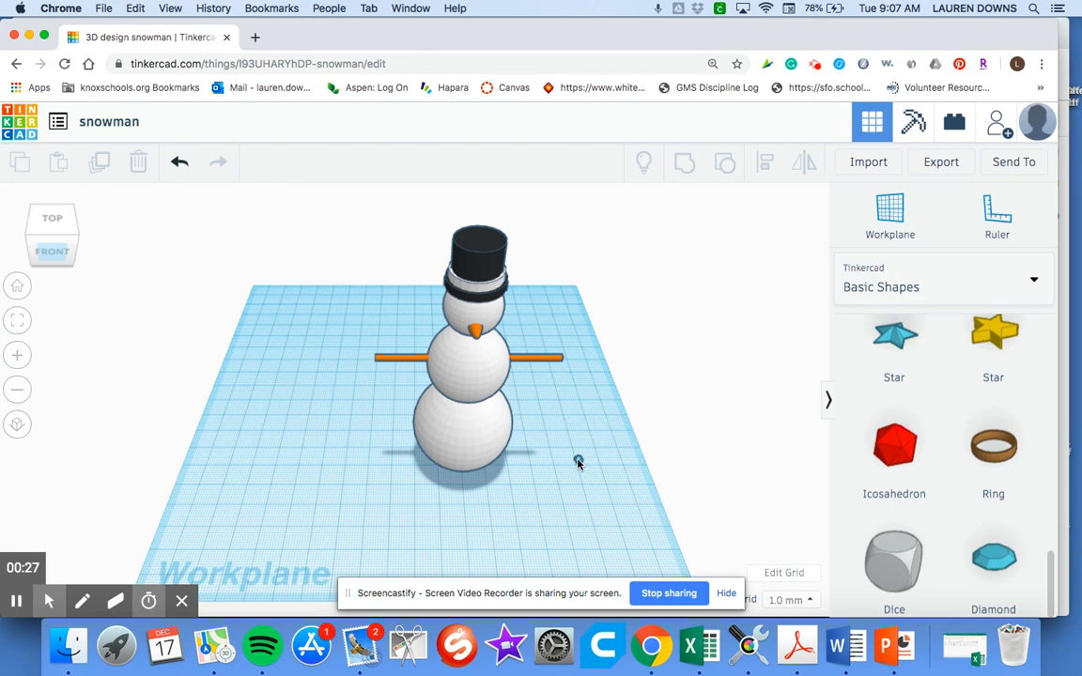
Show the Keyboard Viewer and fit the view to the small diamond
left_click(579, 461)
left_click(795, 6)
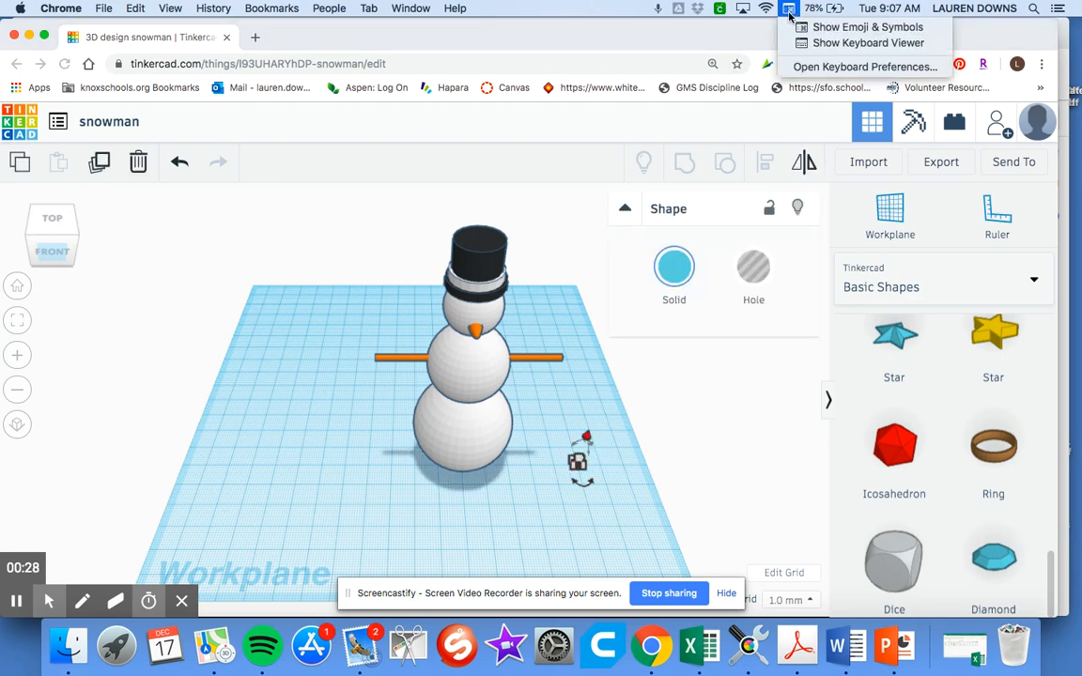
left_click(816, 43)
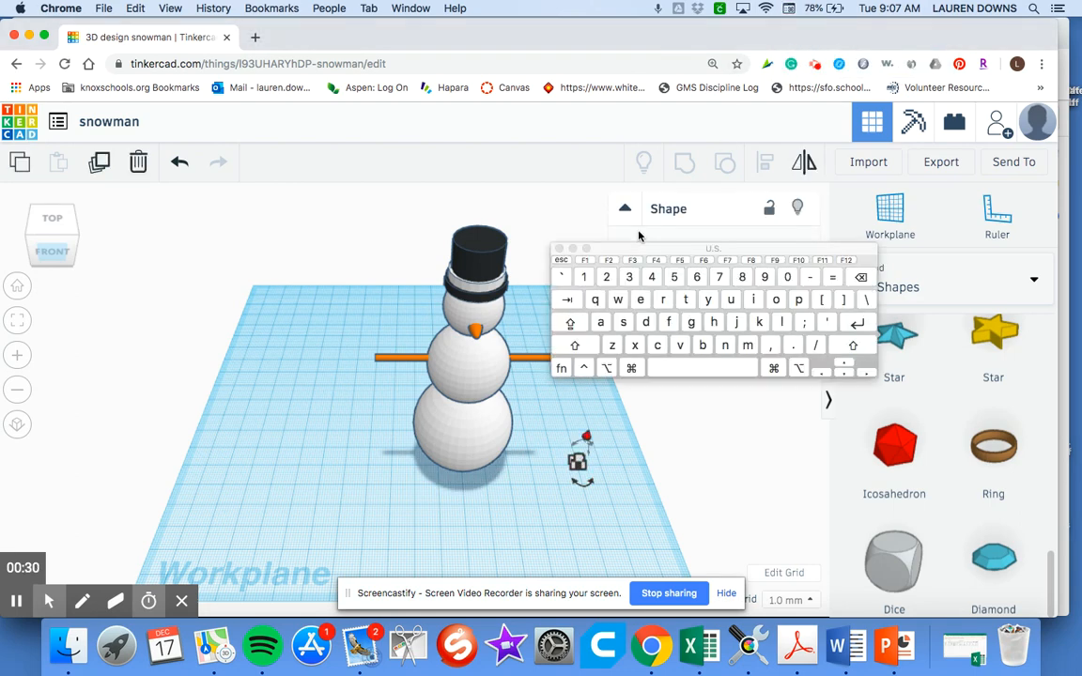
left_click(670, 321)
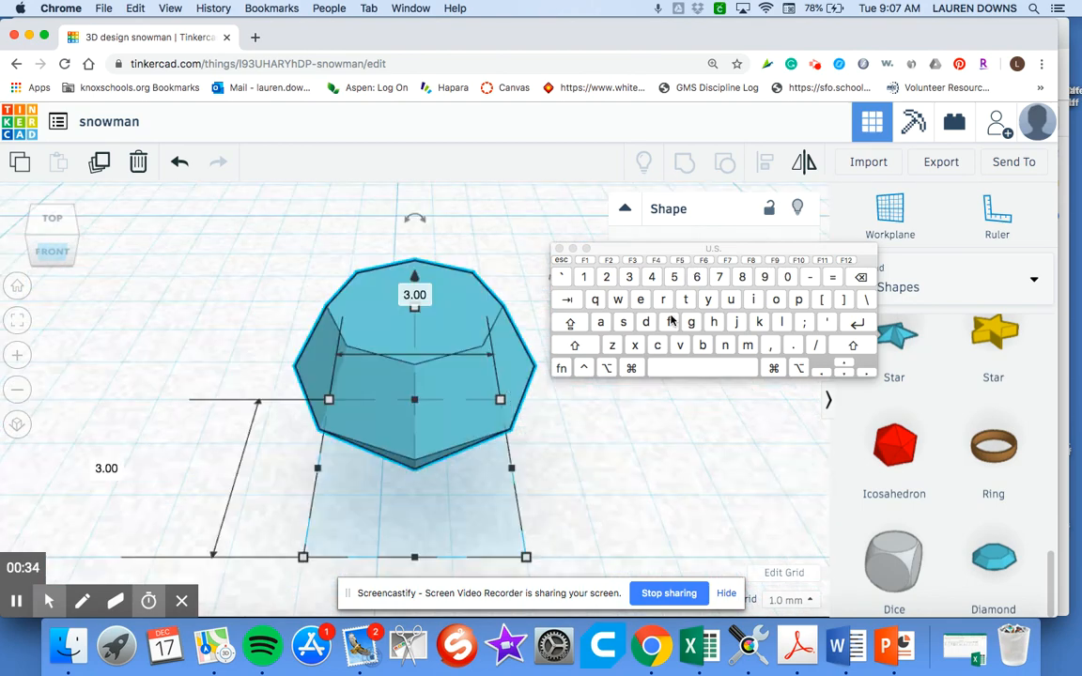
left_click(627, 488)
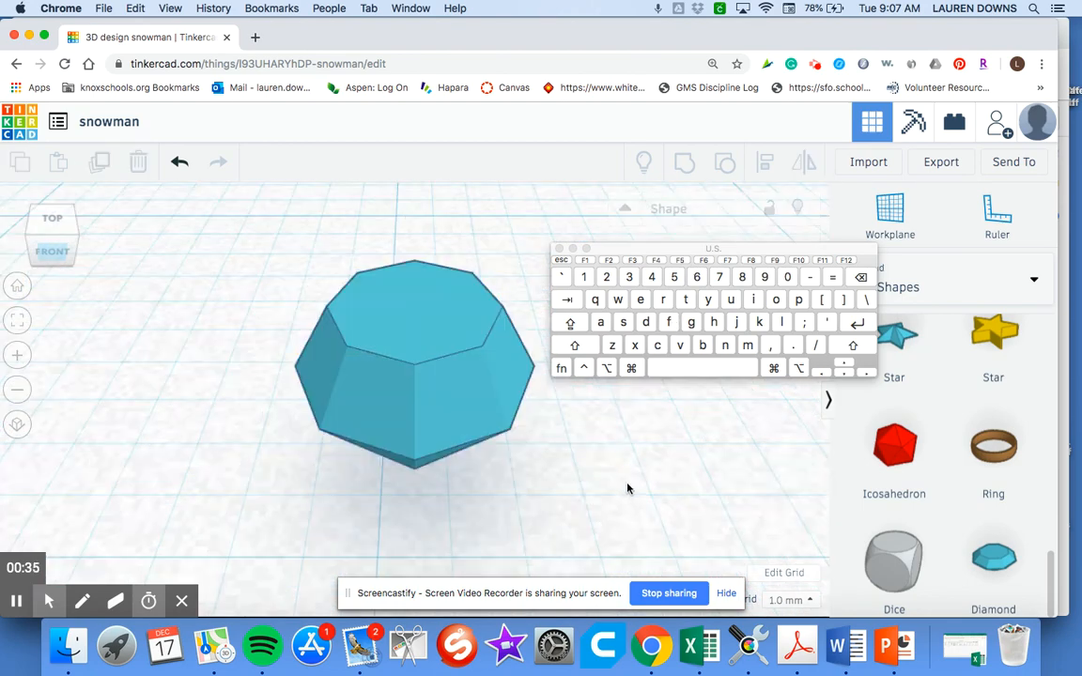
Rotate the small diamond by -90° as seen from the right side, and close the Keyboard Viewer
left_click(71, 242)
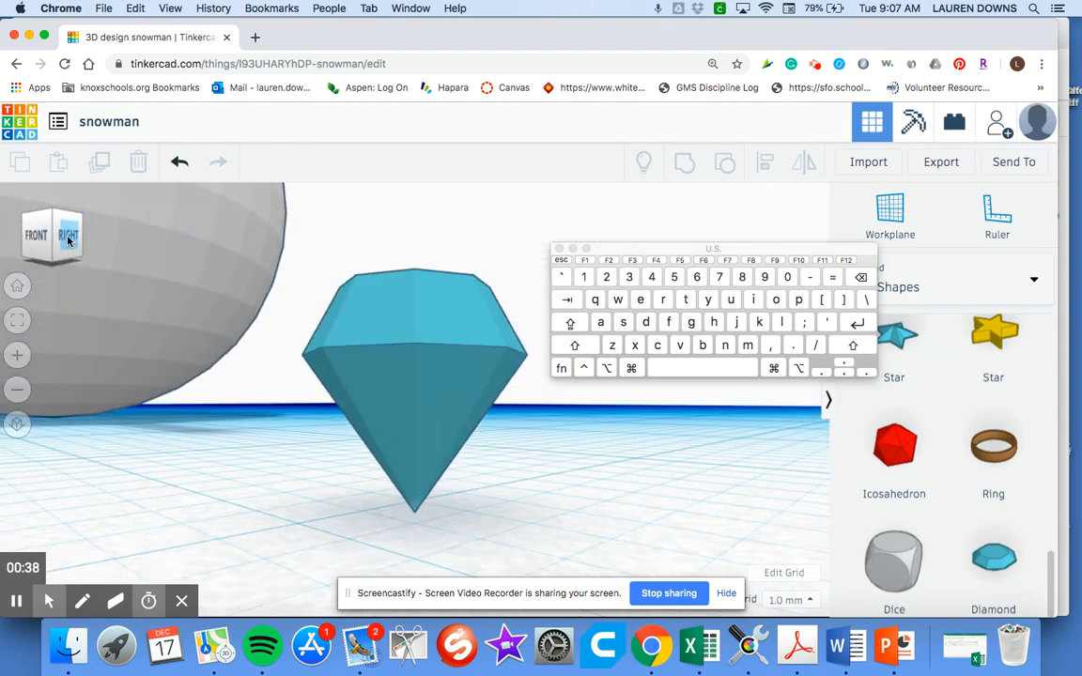
left_click(424, 329)
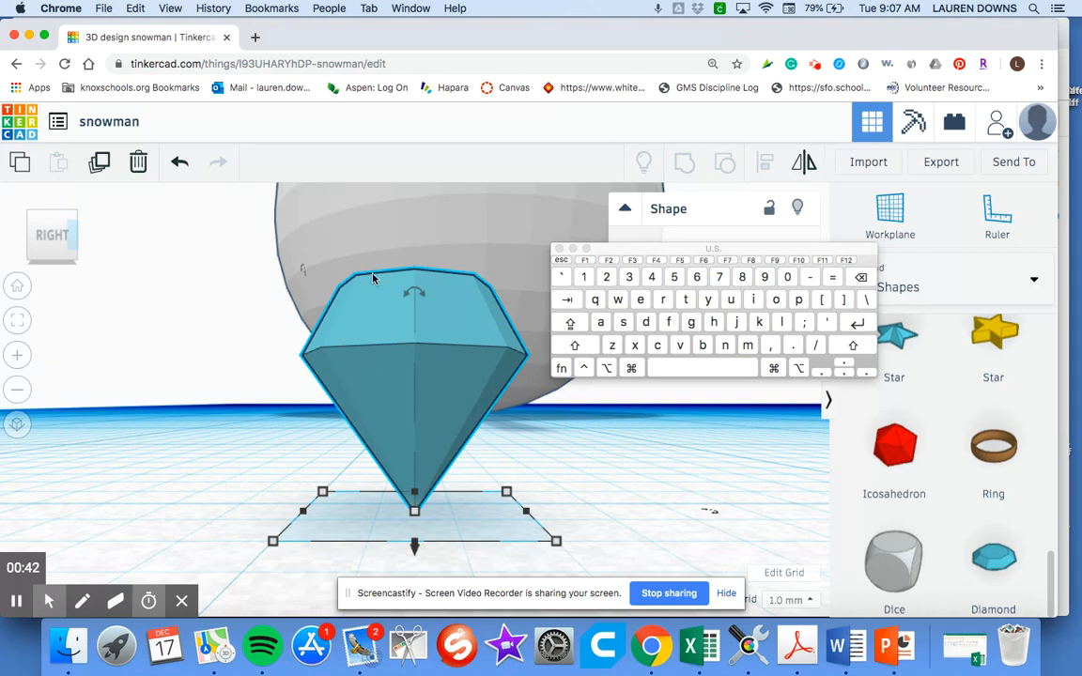
mouse_move(406, 302)
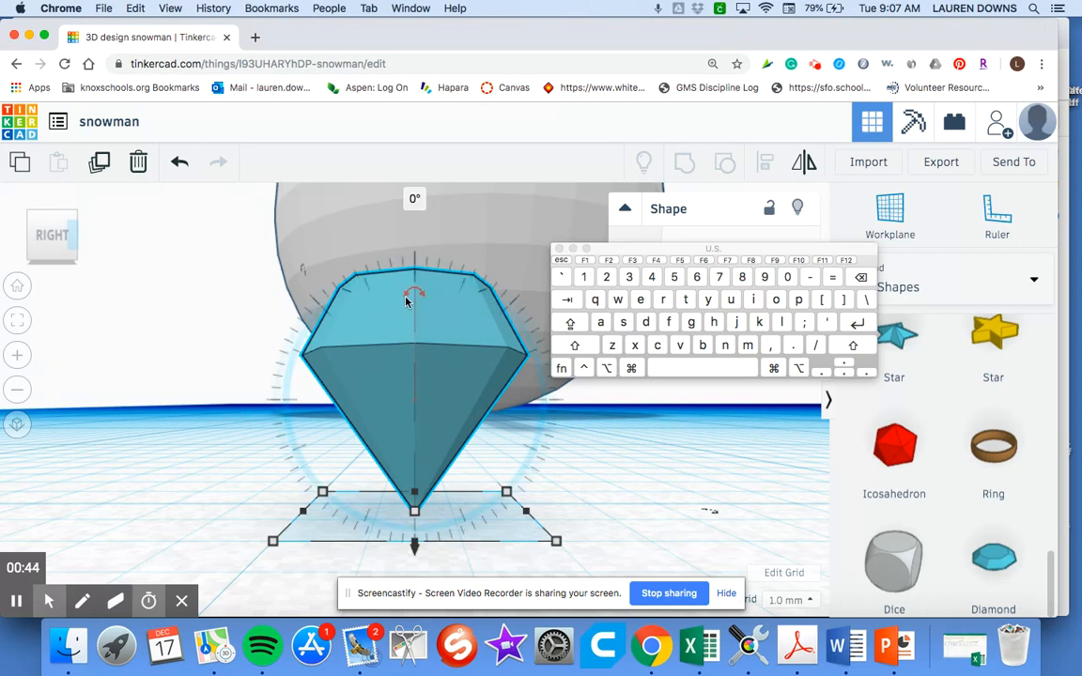
left_click_drag(407, 297, 268, 399)
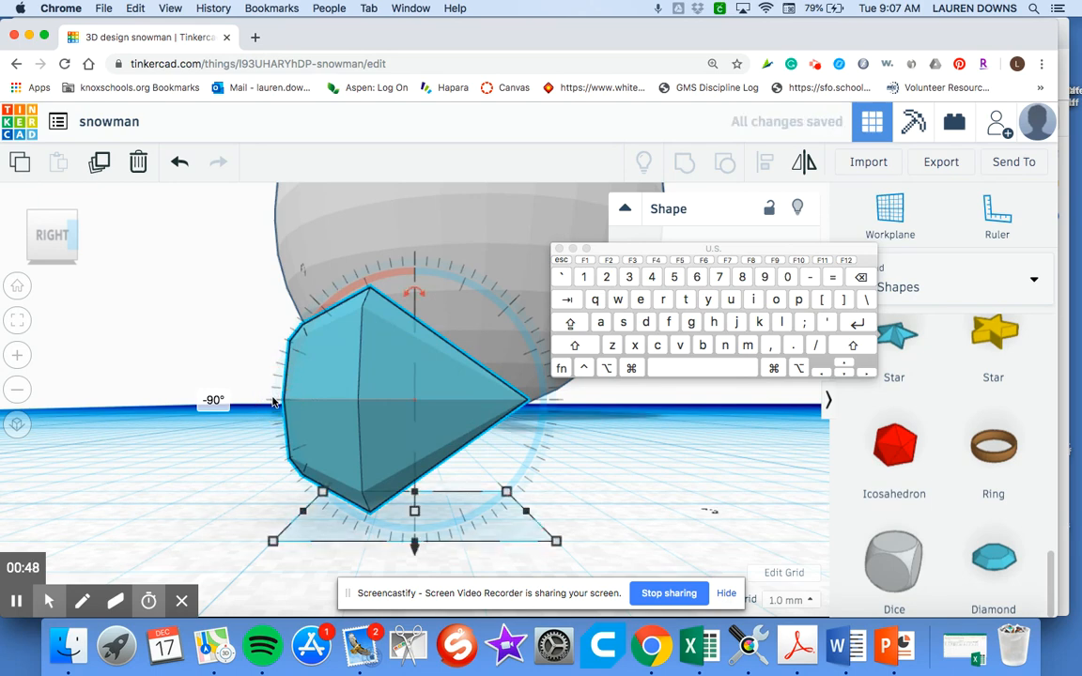
mouse_move(407, 294)
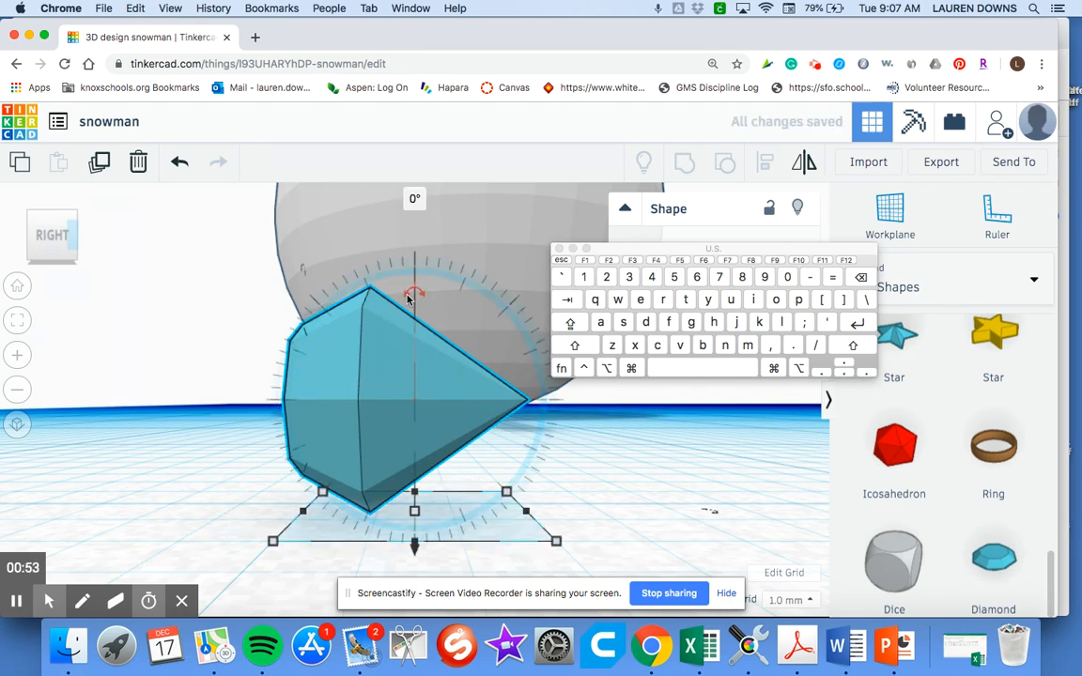
left_click_drag(425, 294, 413, 267)
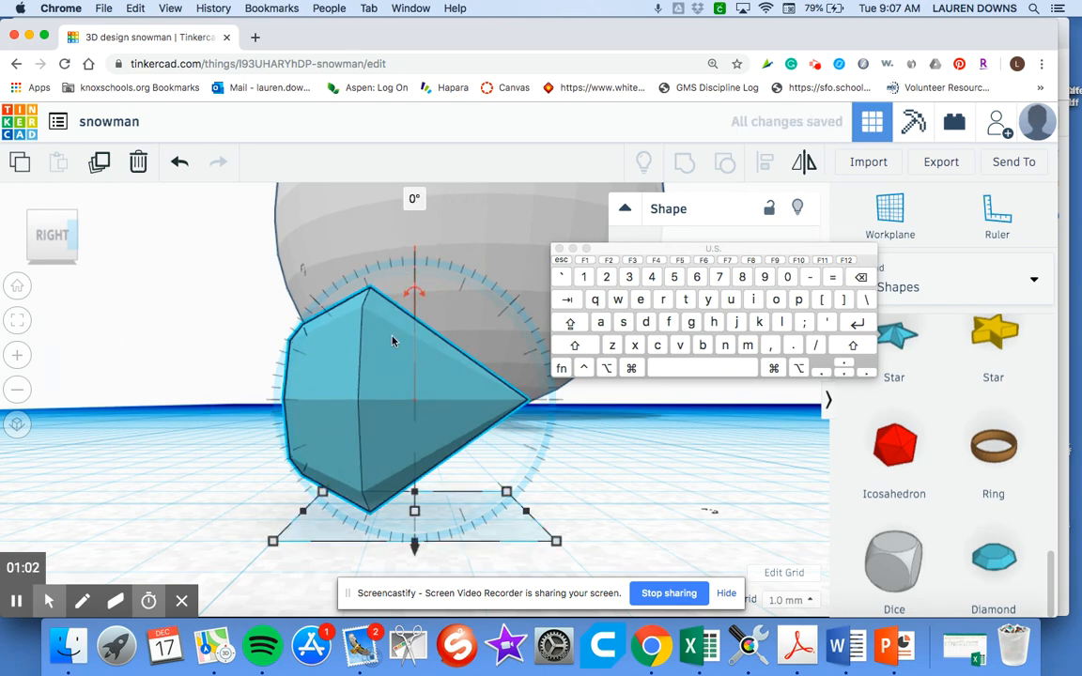
left_click(559, 249)
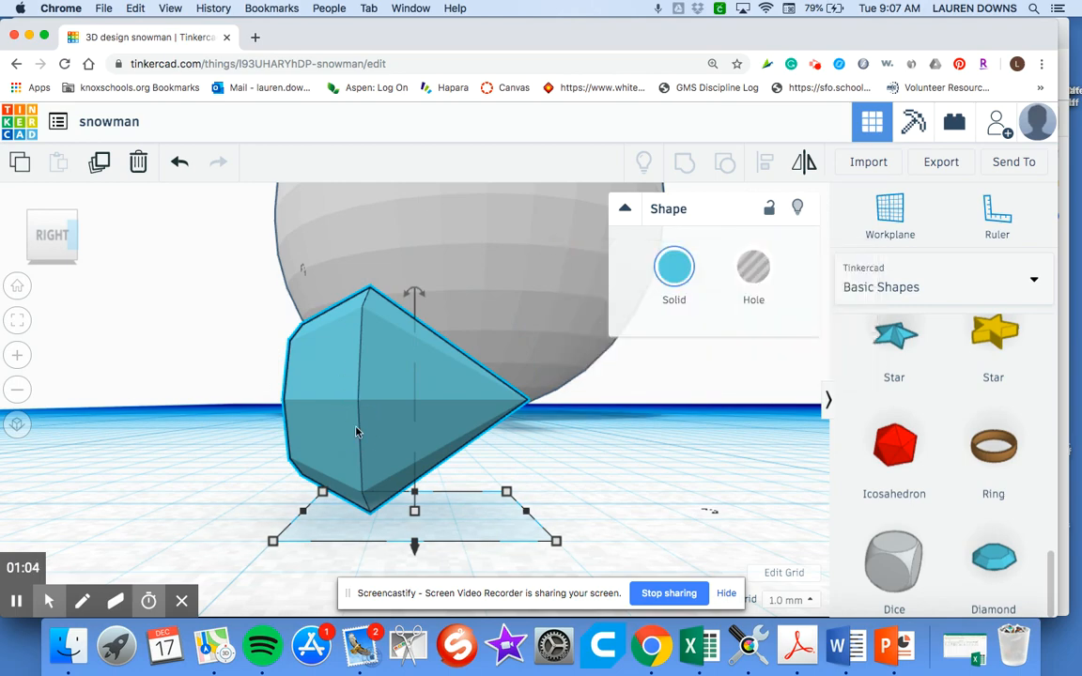
left_click(198, 473)
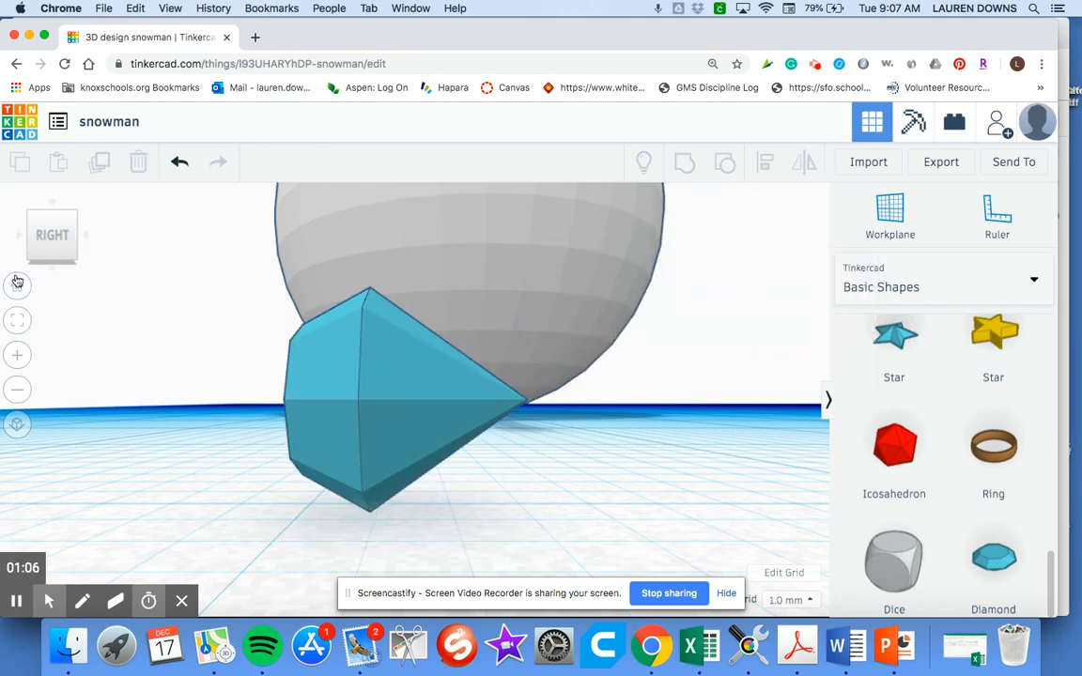
Raise the small diamond to 44 mm above the workplane, working from the front view
left_click(18, 286)
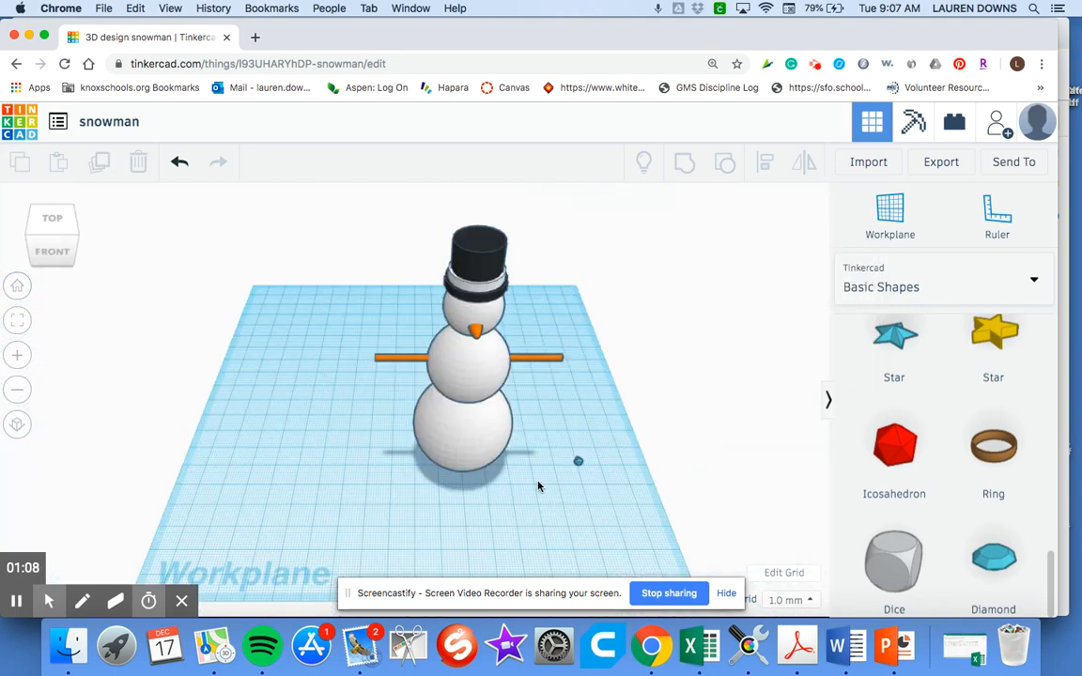
left_click(52, 248)
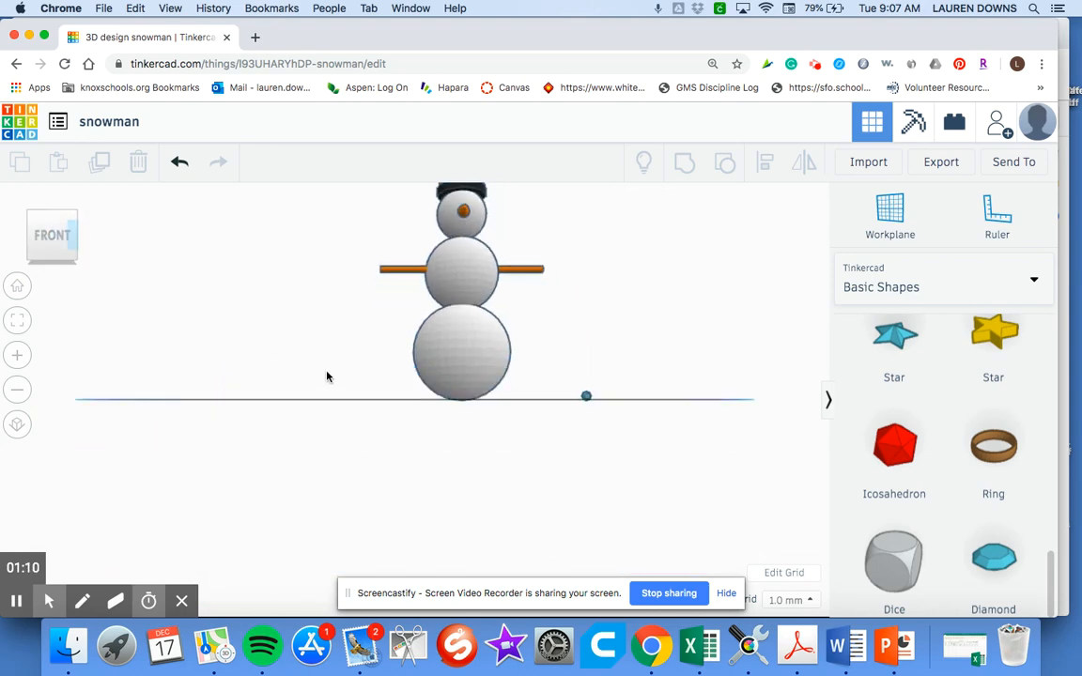
left_click(586, 399)
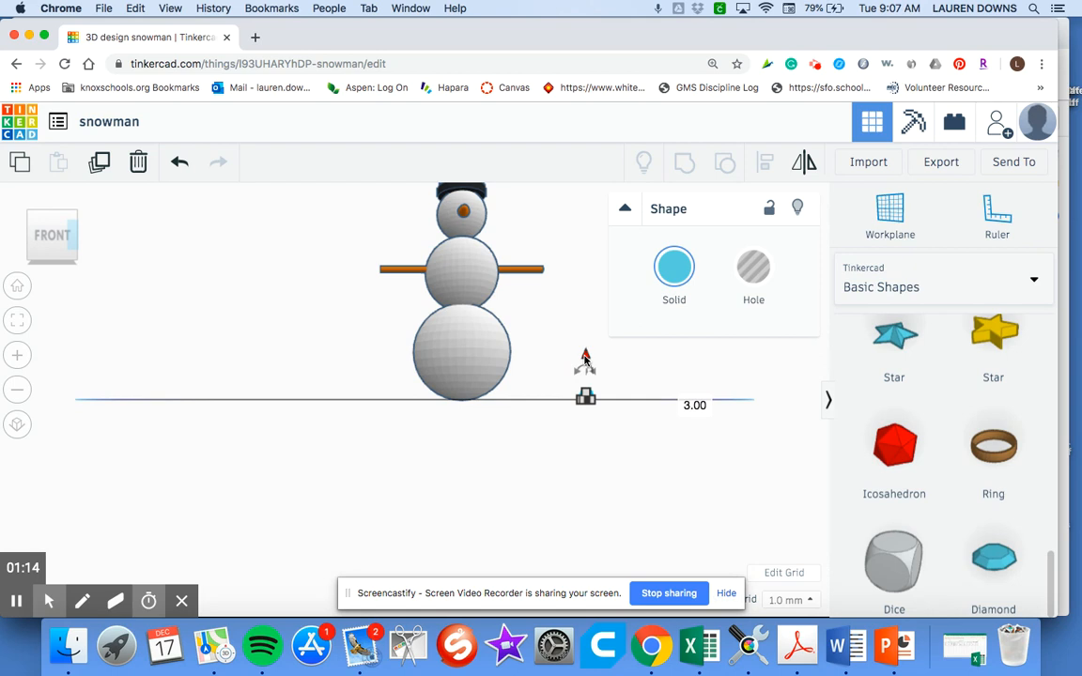
left_click_drag(584, 359, 586, 255)
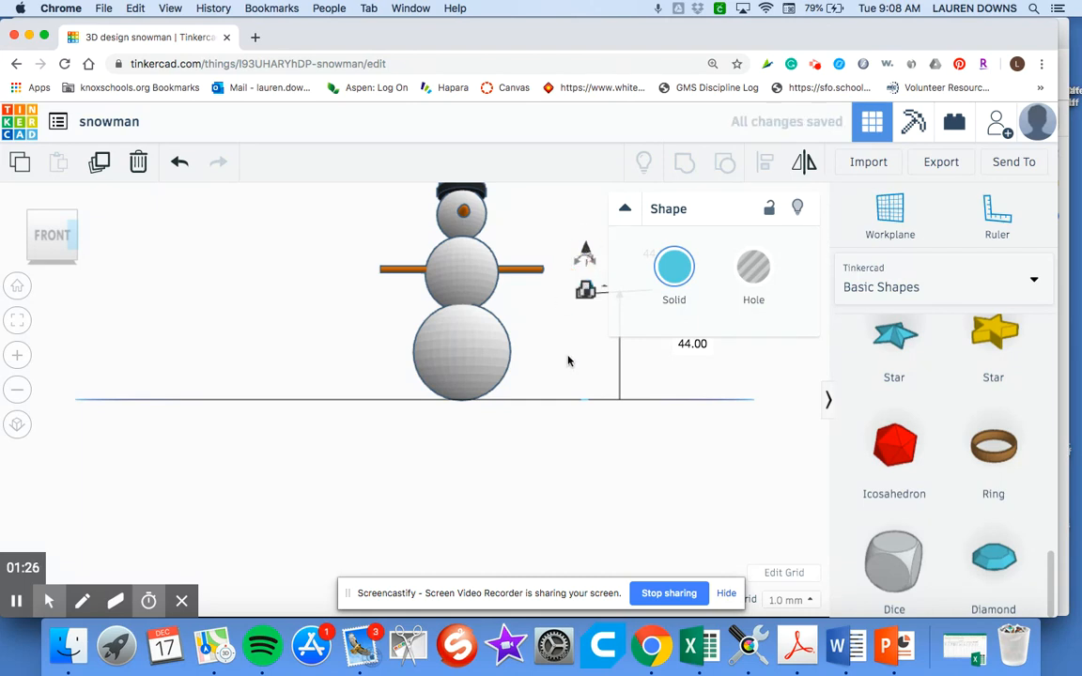
left_click(567, 361)
Nudge the raised diamond left in small increments towards the snowman's middle sphere, with the Keyboard Viewer shown only during the move
right_click_drag(335, 338, 431, 364)
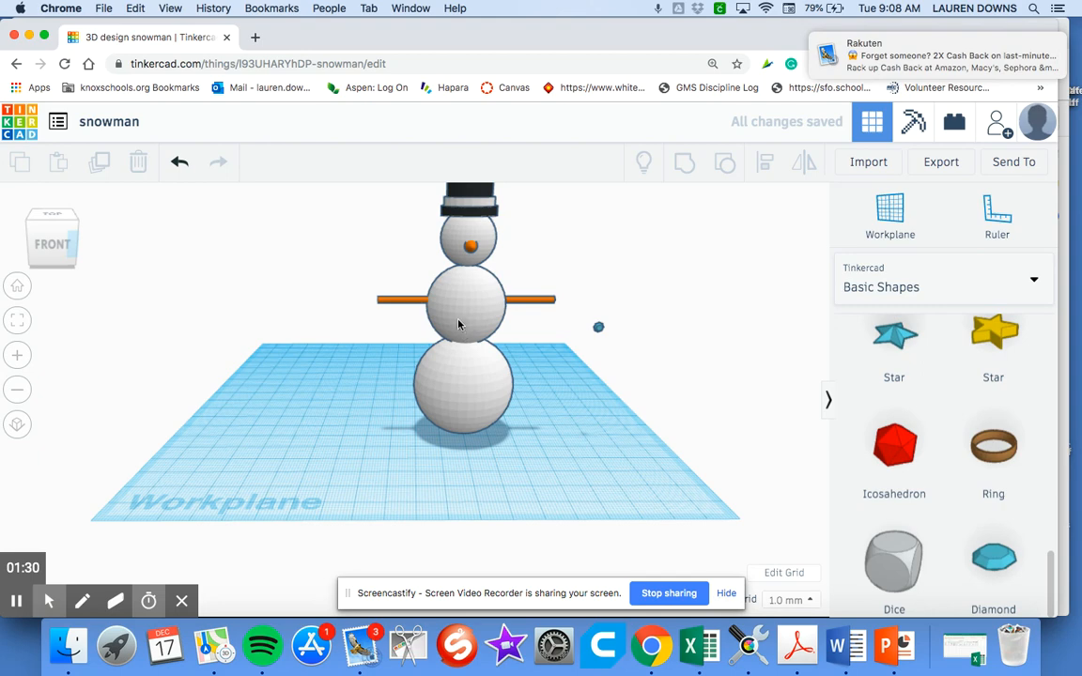
left_click(598, 329)
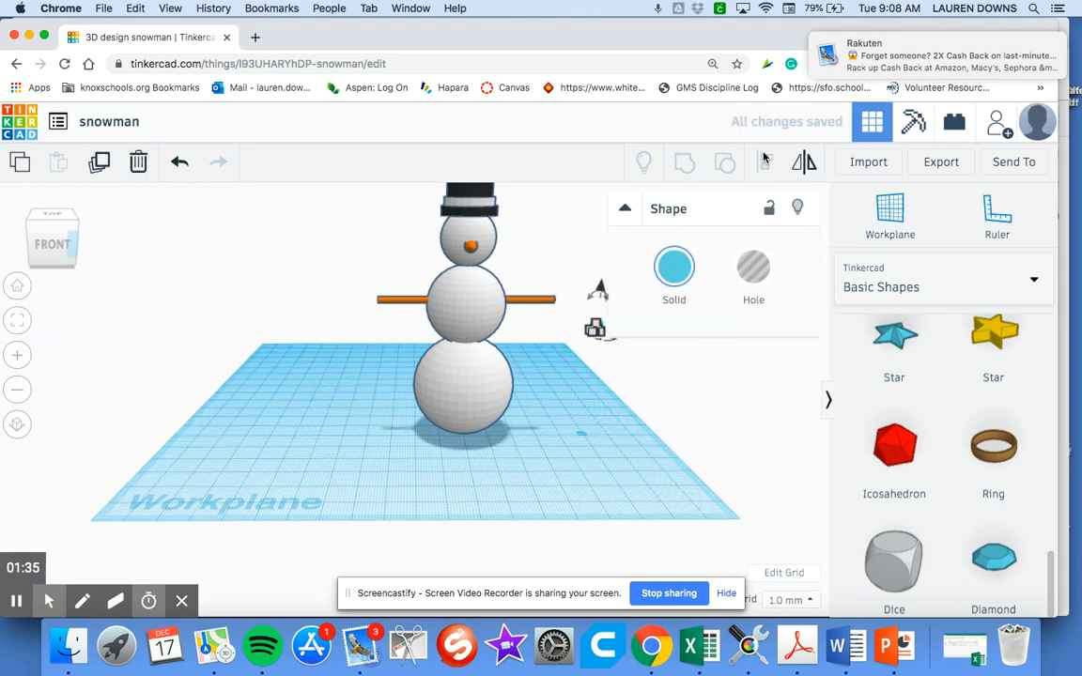
left_click(789, 10)
left_click(793, 43)
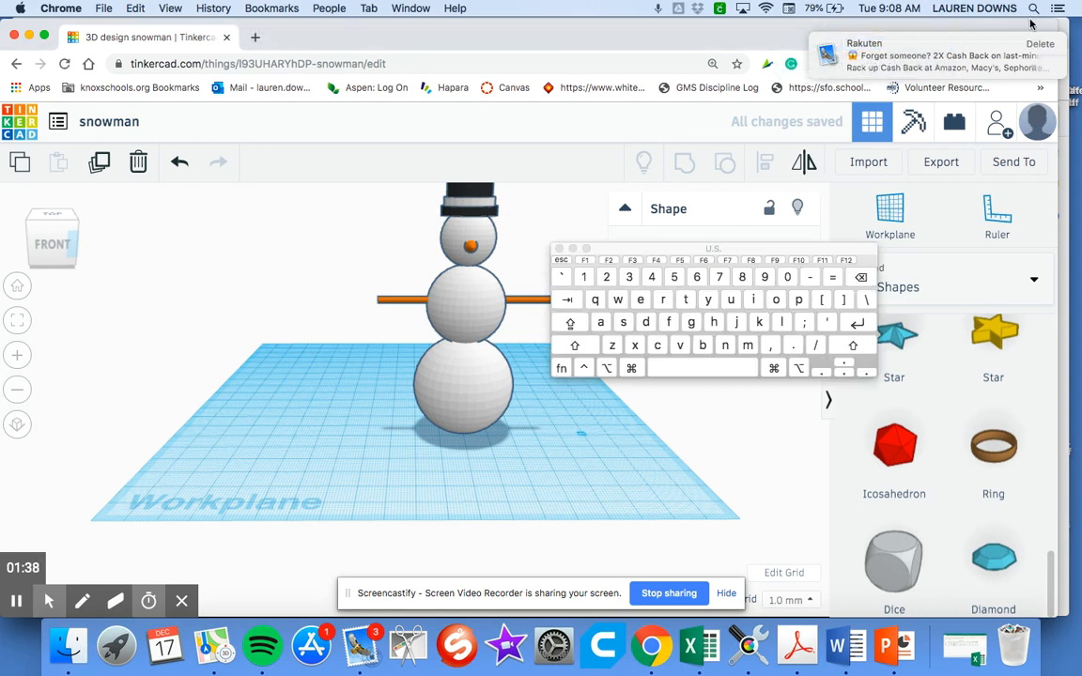
key("Left")
key("Left")
key("Left")
key("Left")
key("Left")
key("Left")
key("Left")
key("Left")
key("Left")
key("Left")
key("Left")
key("Left")
key("Left")
key("Left")
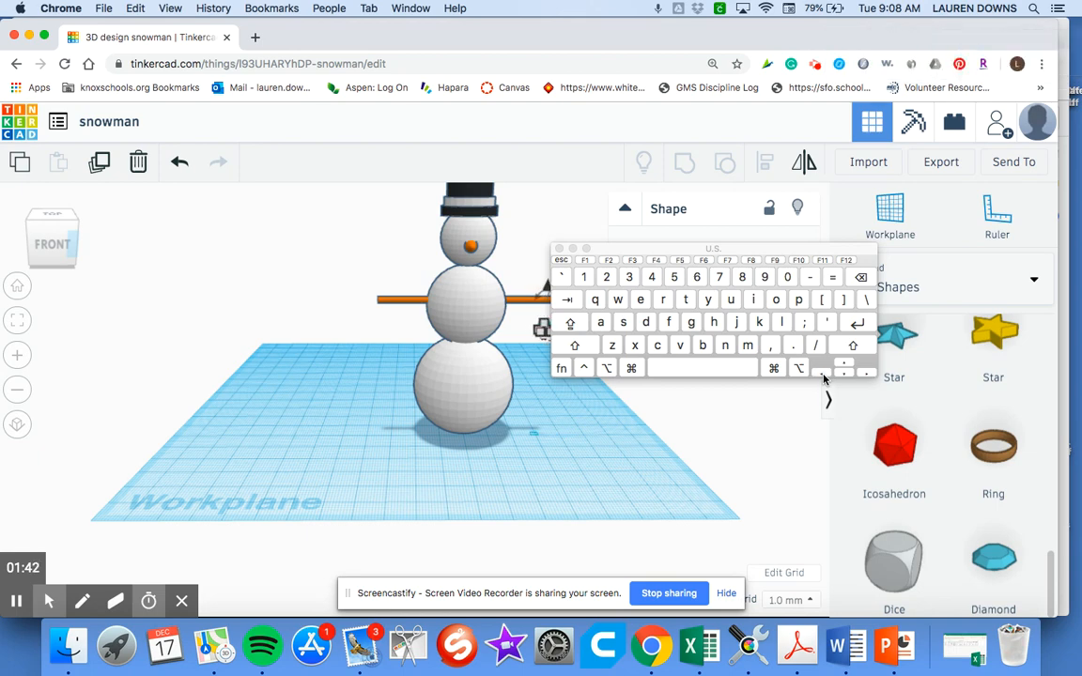
left_click(657, 442)
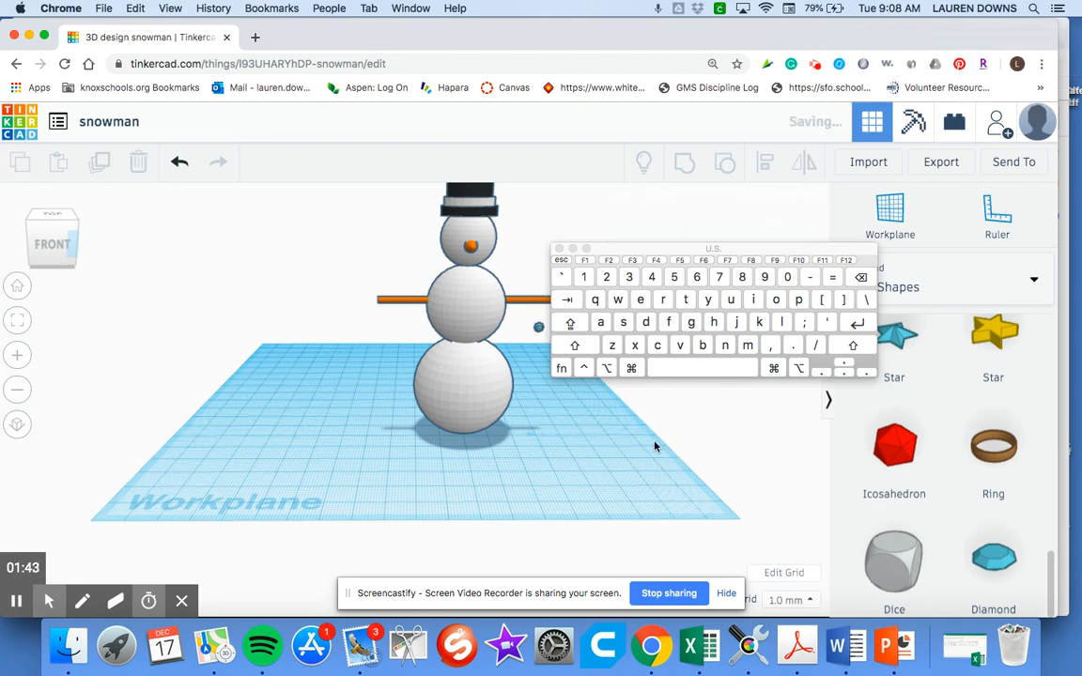
left_click(559, 247)
Group the eight shapes of the snowman into one object, leaving the small diamond out
left_click_drag(389, 195, 515, 458)
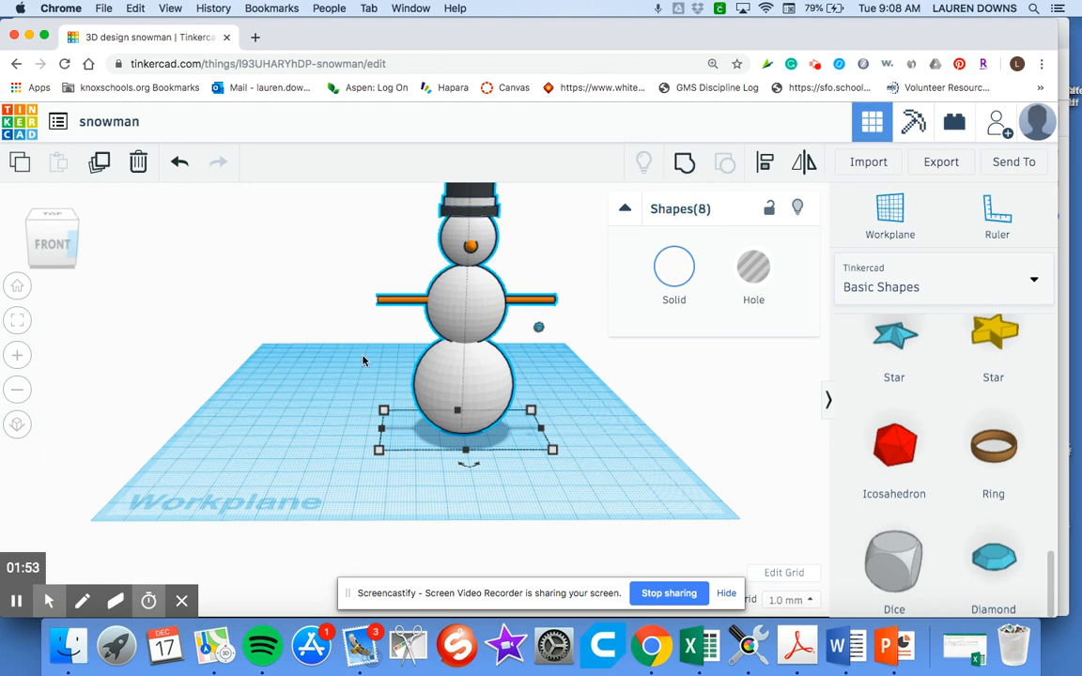
left_click(258, 366)
scroll(259, 367, "down", 5)
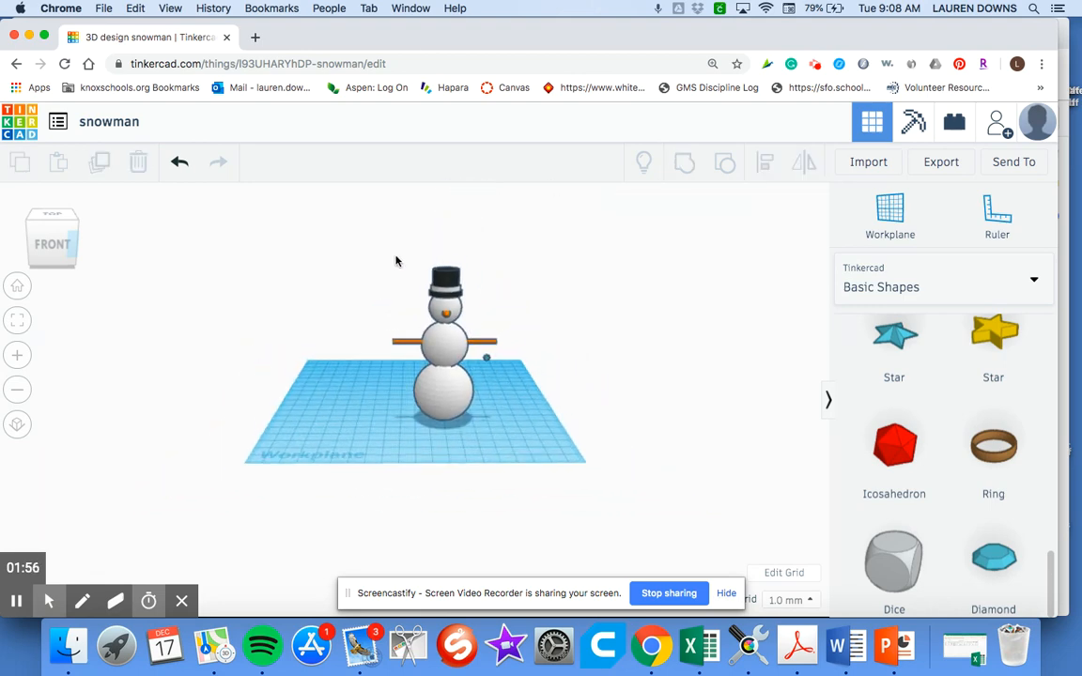
left_click_drag(367, 245, 477, 446)
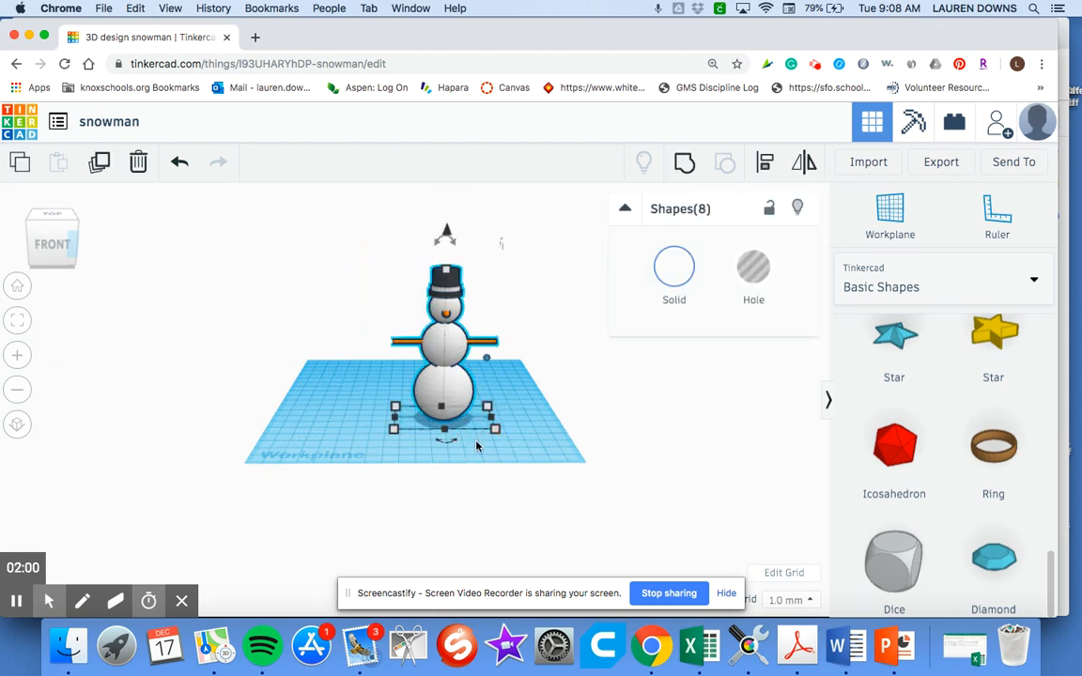
left_click(682, 166)
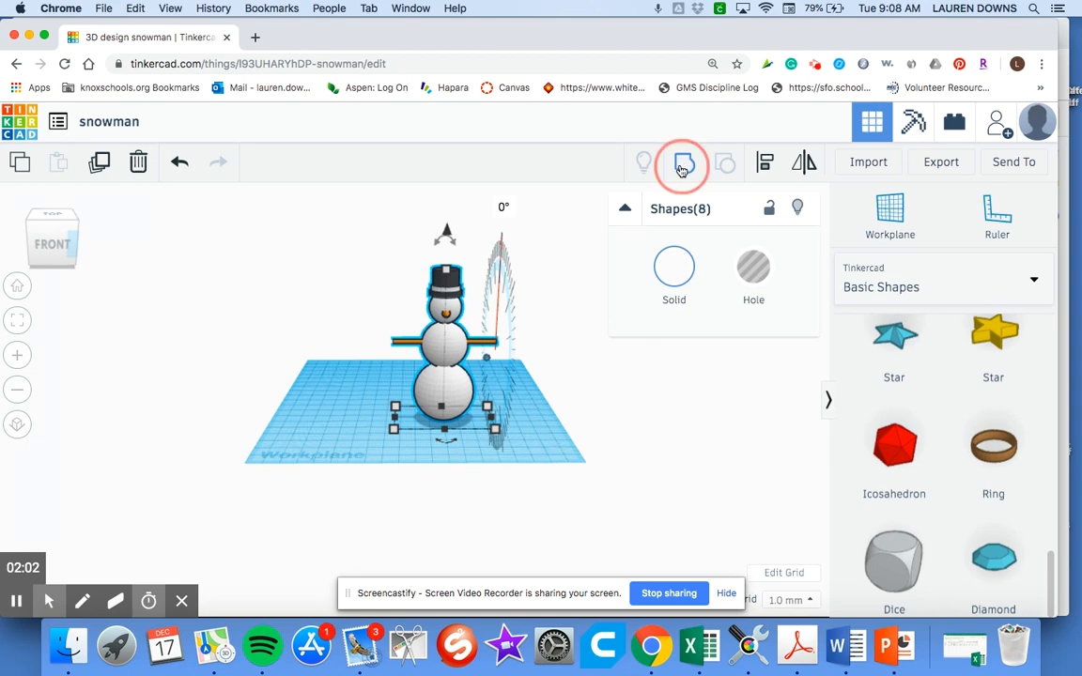
left_click(553, 371)
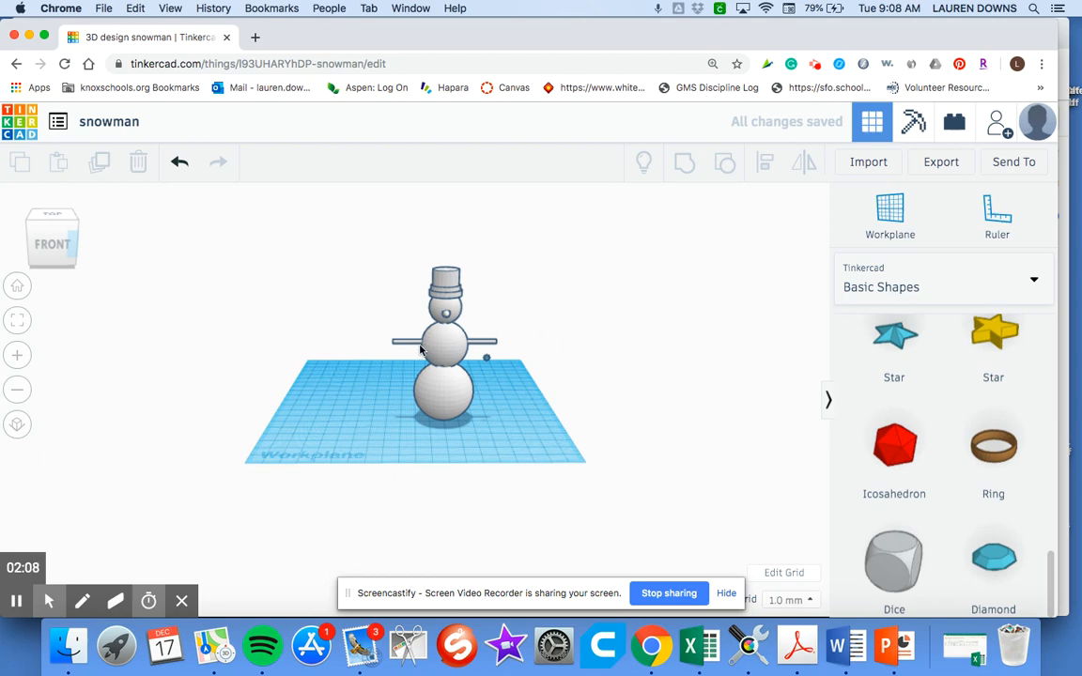
Align the small diamond with the grouped snowman, centred across its width and flush with its front edge
left_click(447, 355)
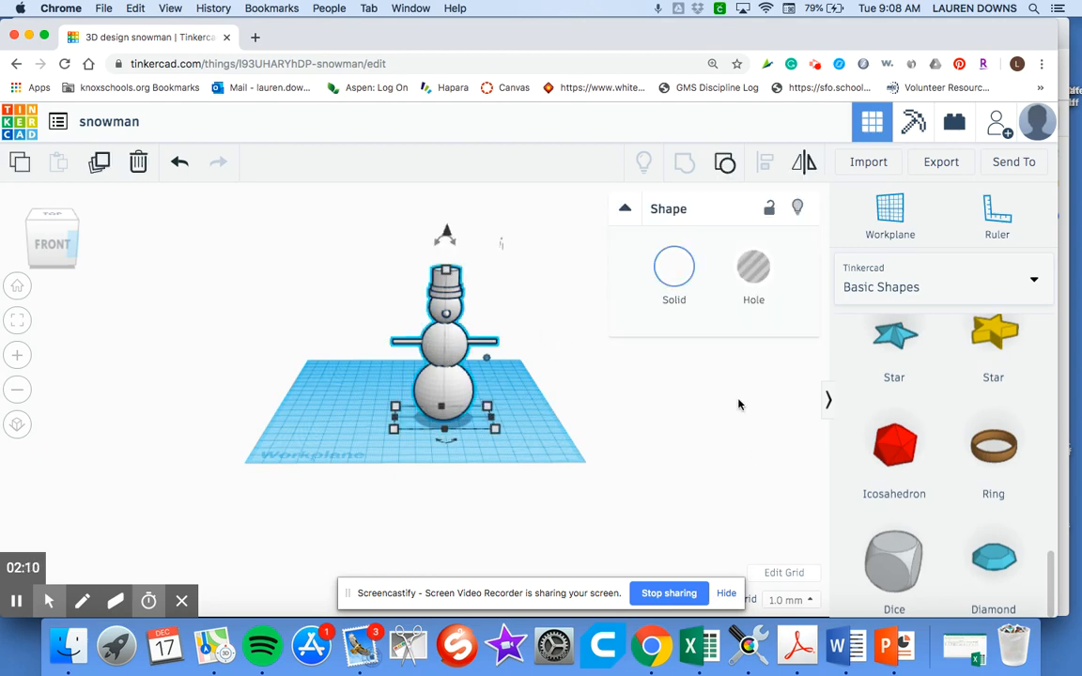
key("f")
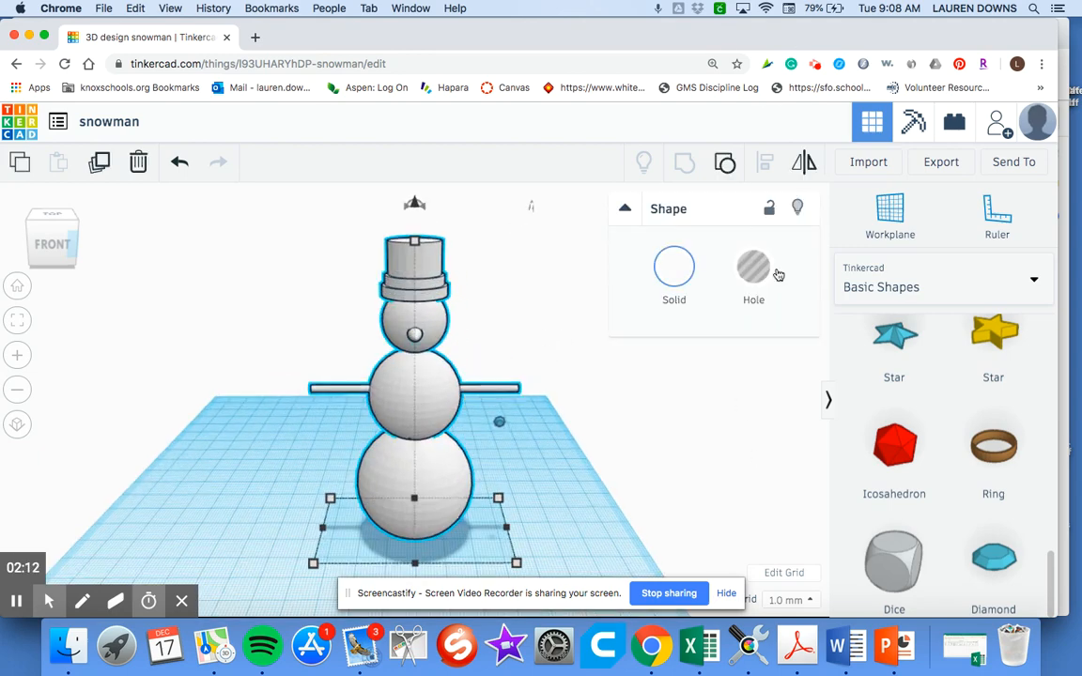
left_click(610, 449)
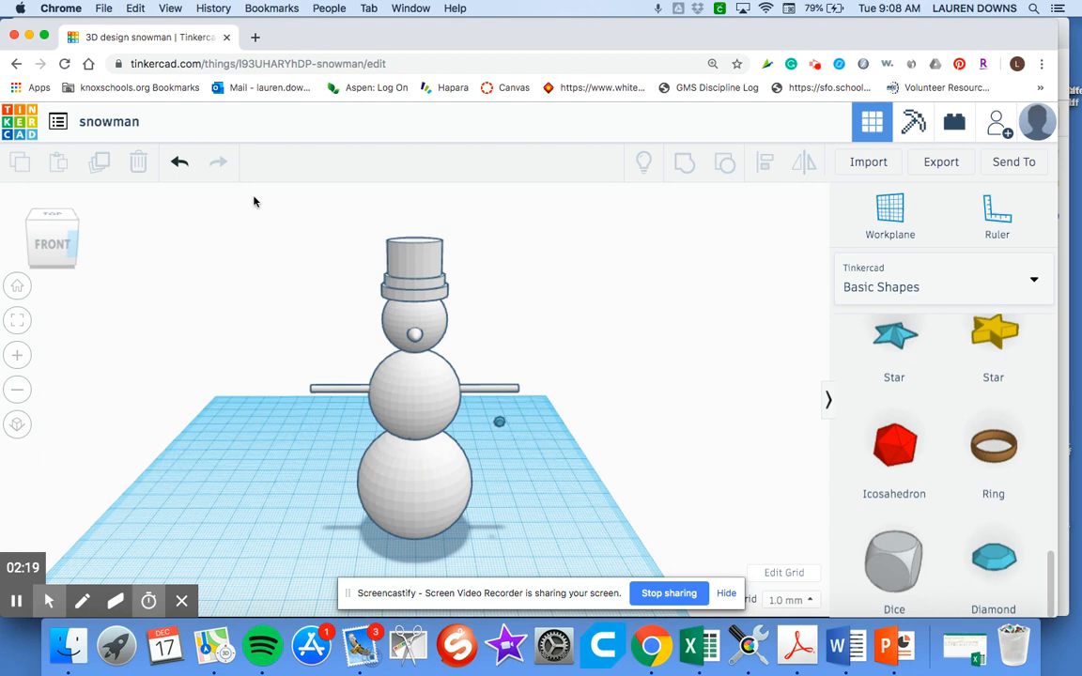
left_click_drag(253, 199, 589, 564)
left_click(764, 162)
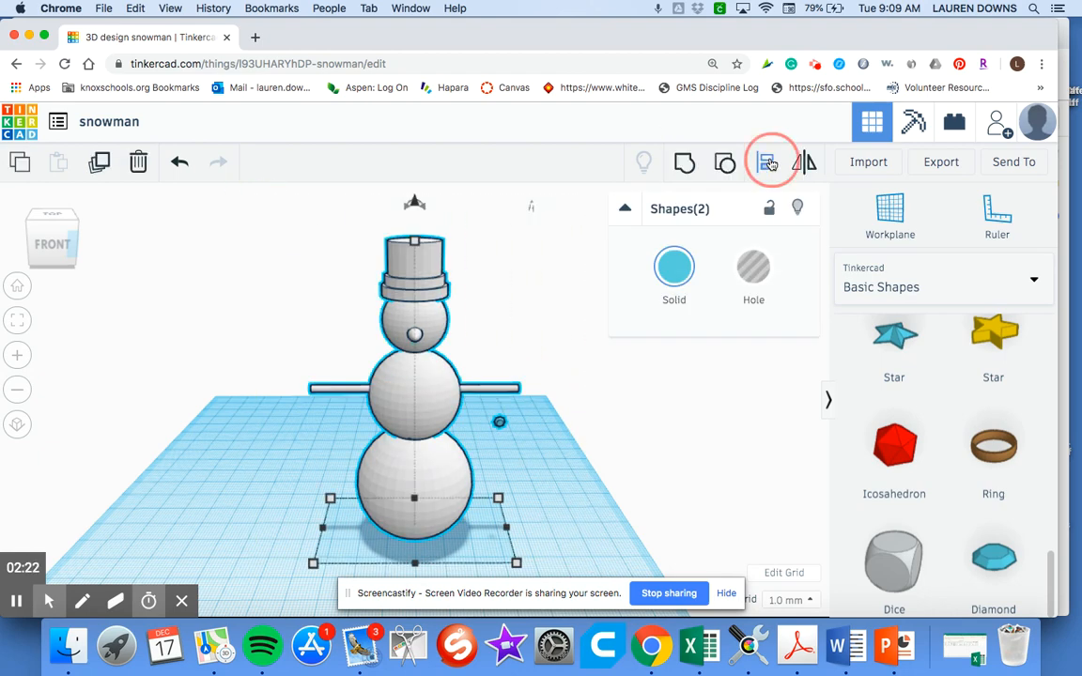
scroll(433, 433, "down", 5)
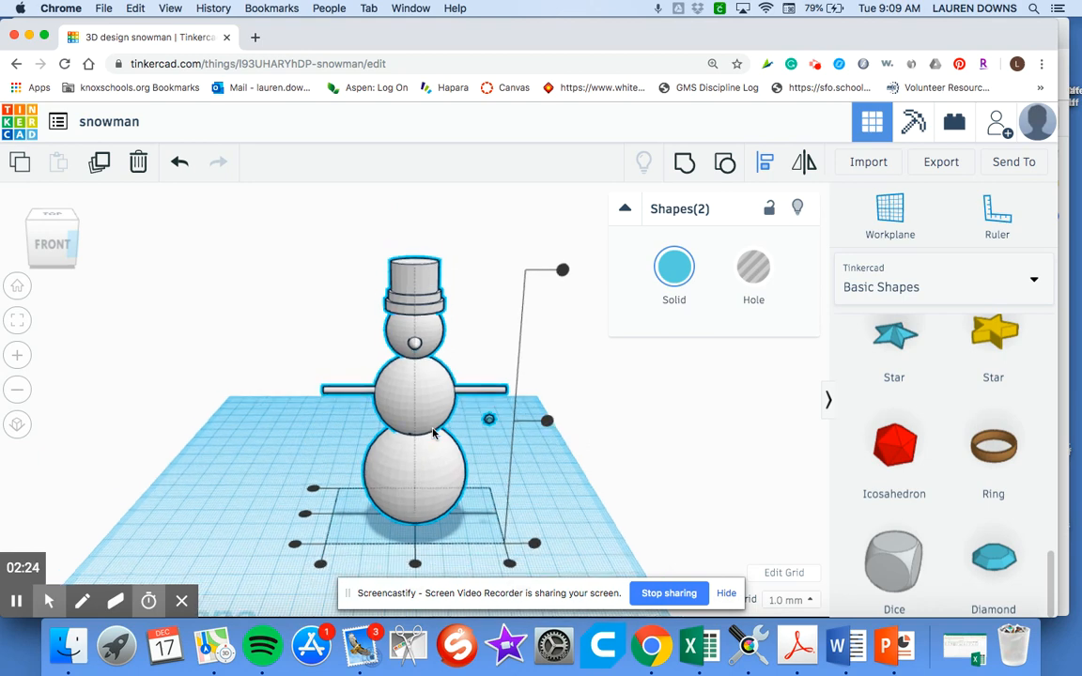
scroll(432, 433, "up", 4)
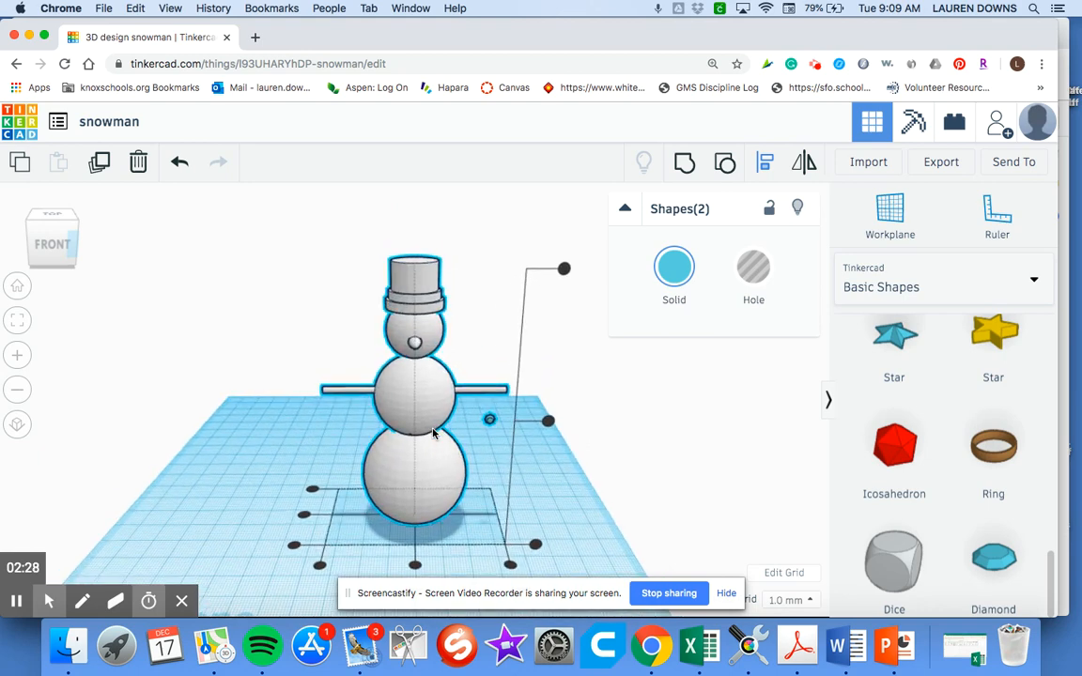
left_click(414, 565)
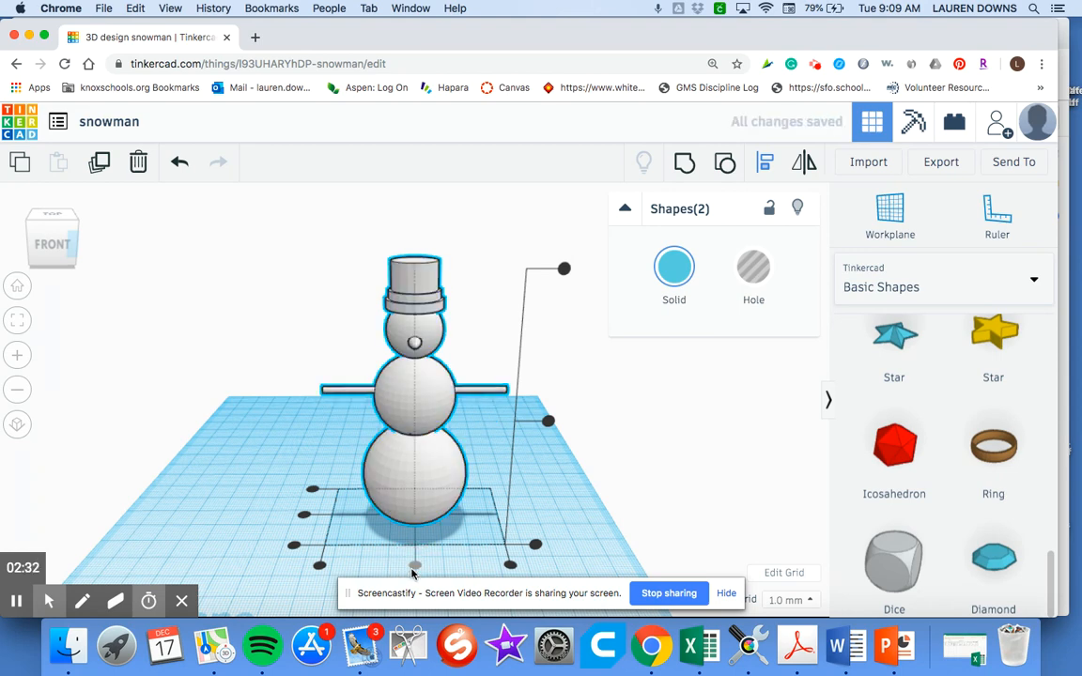
left_click(292, 546)
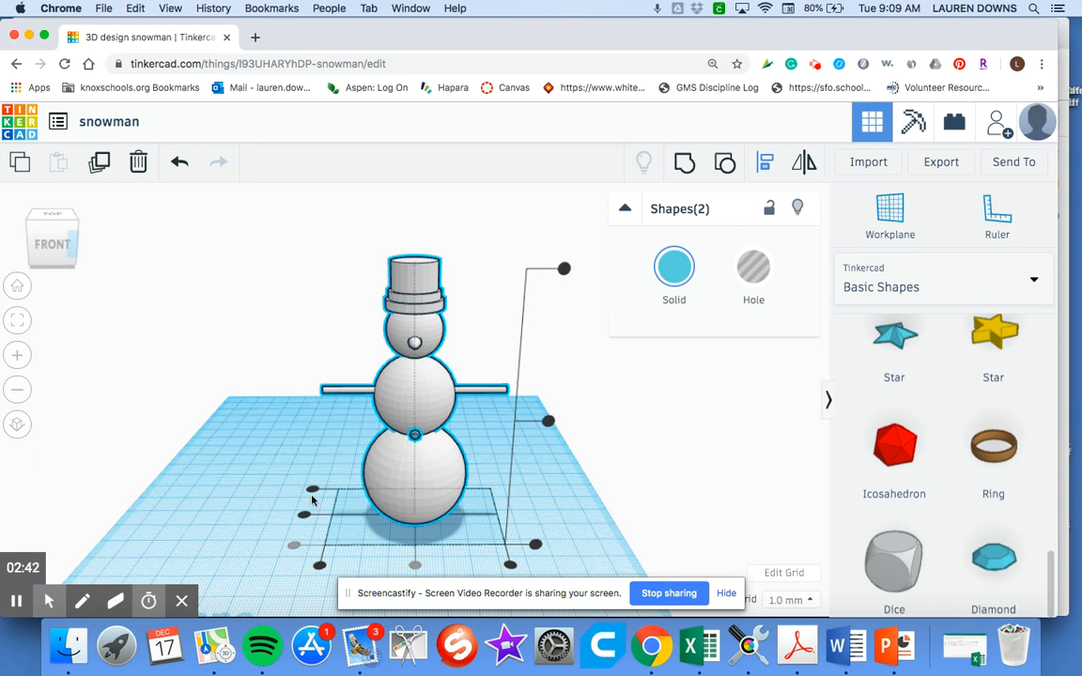
left_click(270, 519)
Zoom in on the selected diamond from the right side and show the Keyboard Viewer clear of the model
left_click(70, 241)
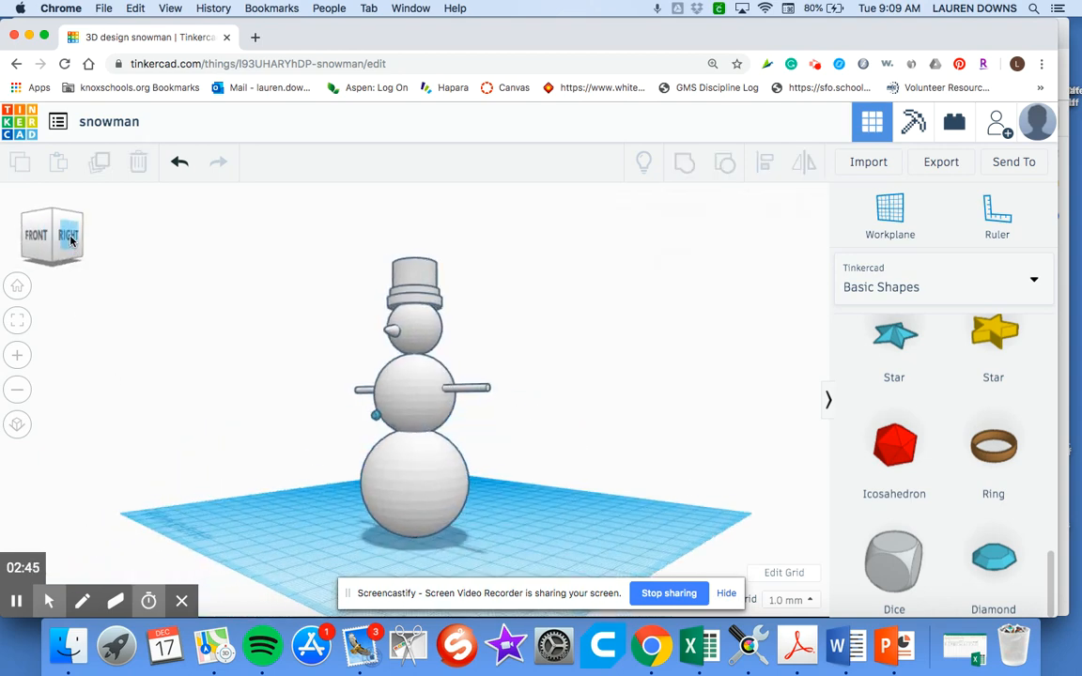
left_click(64, 225)
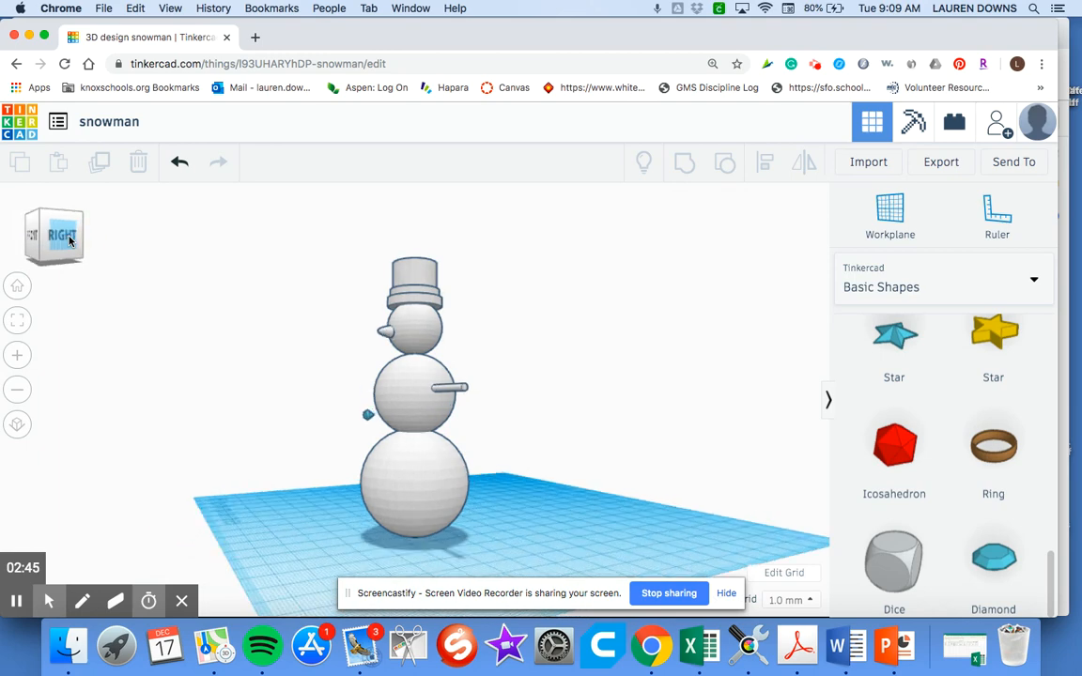
left_click(364, 415)
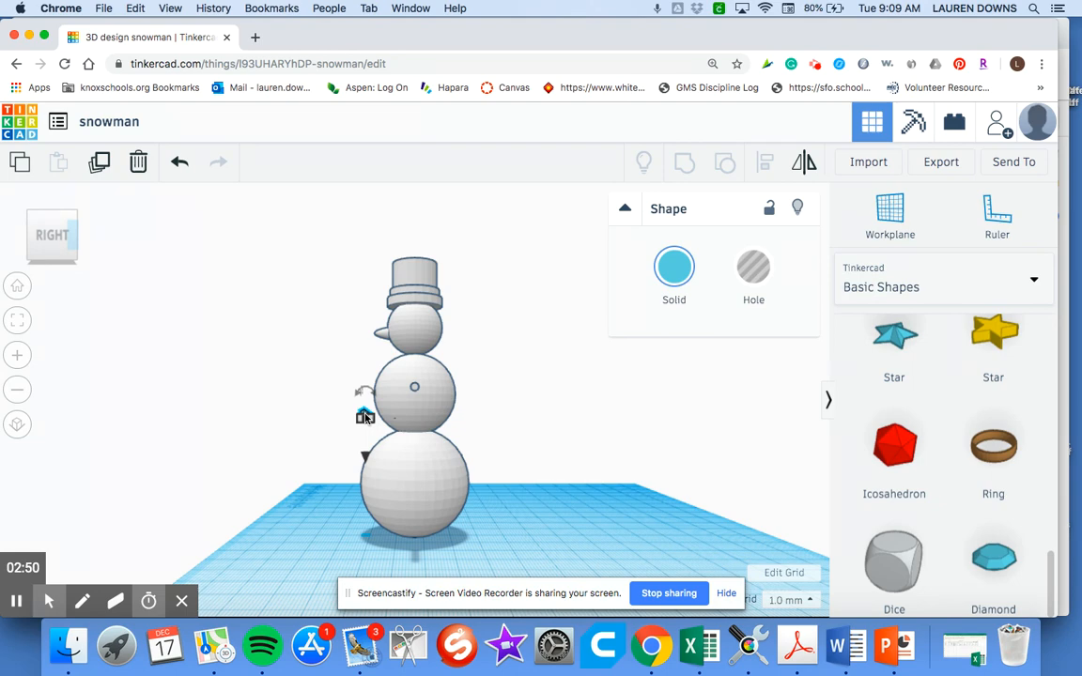
scroll(364, 415, "up", 8)
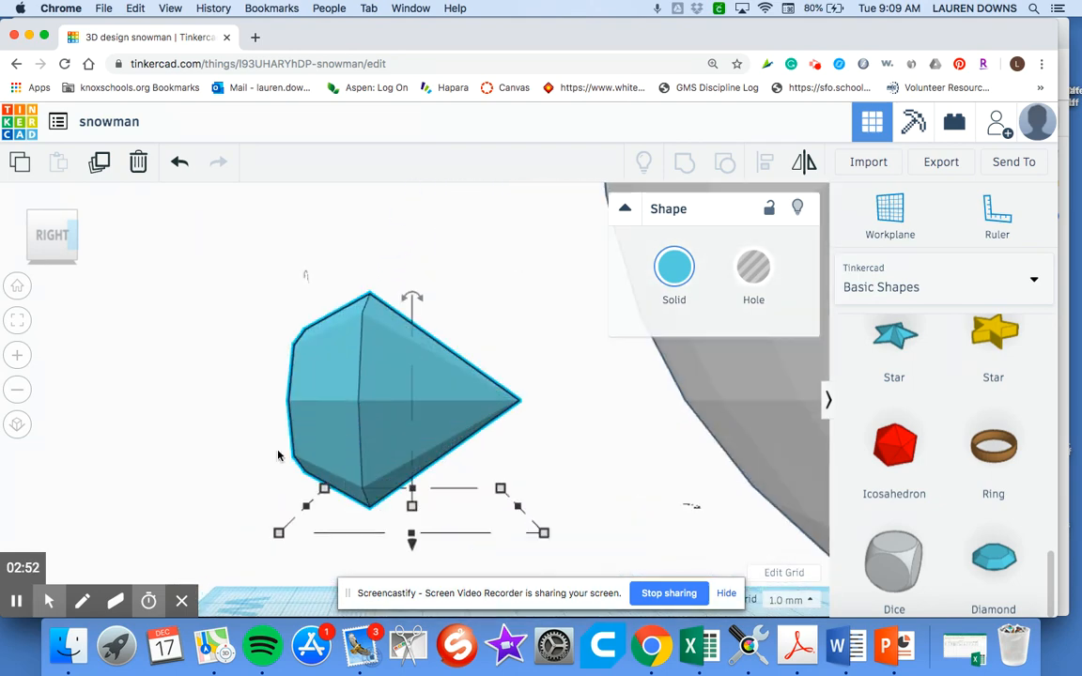
left_click(258, 464)
left_click(350, 426)
left_click(789, 8)
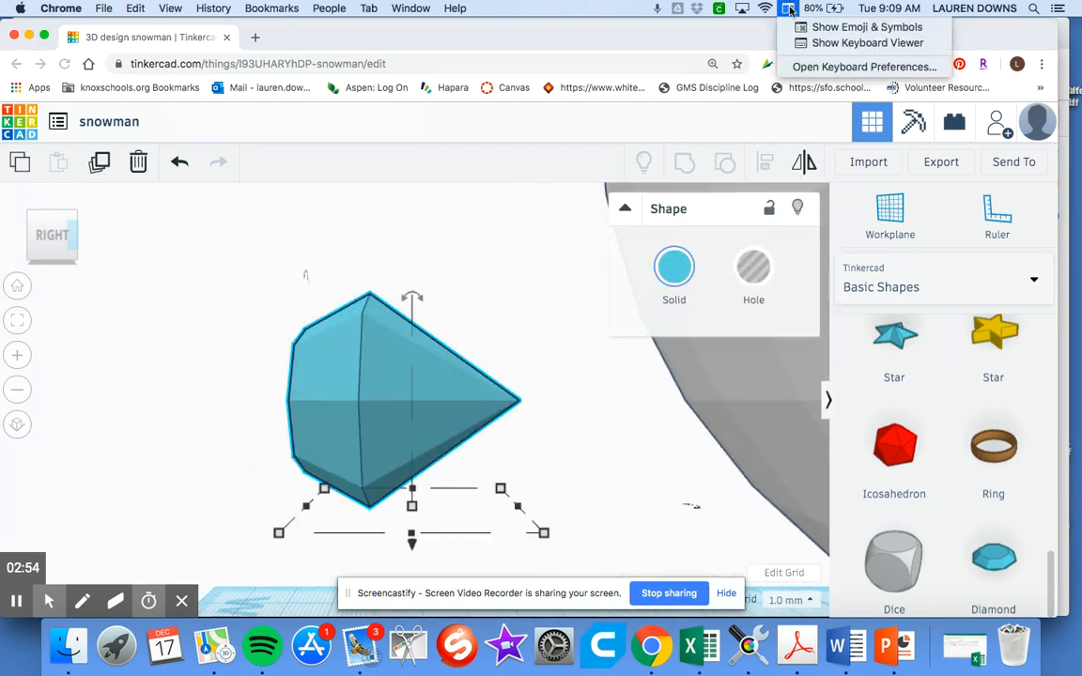
left_click(789, 43)
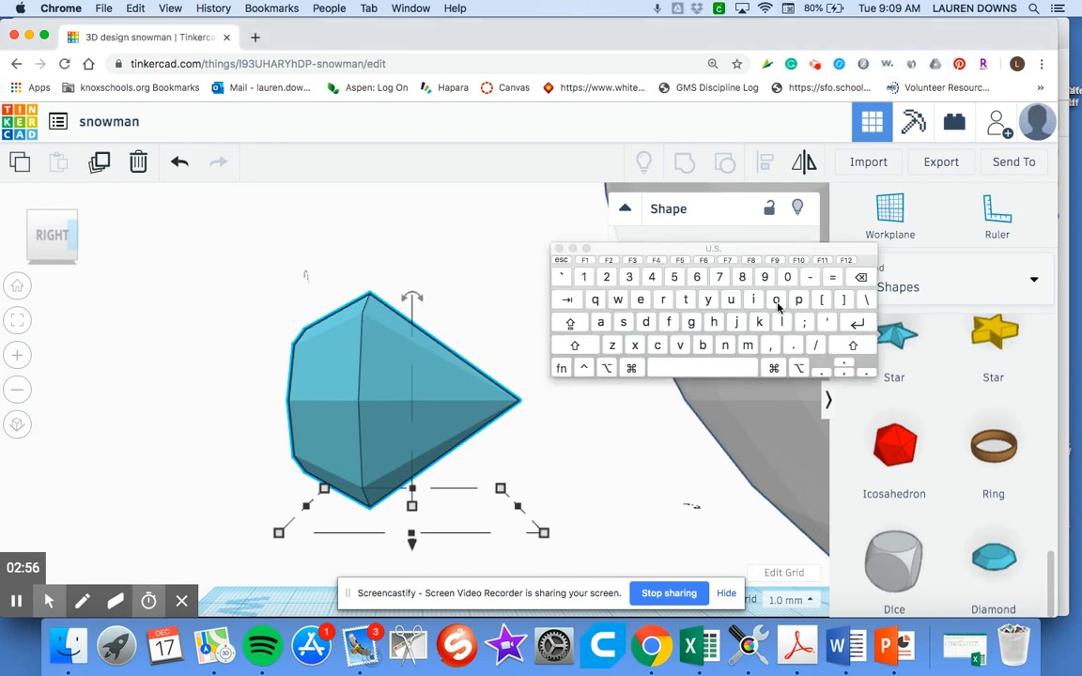
left_click_drag(627, 225, 804, 75)
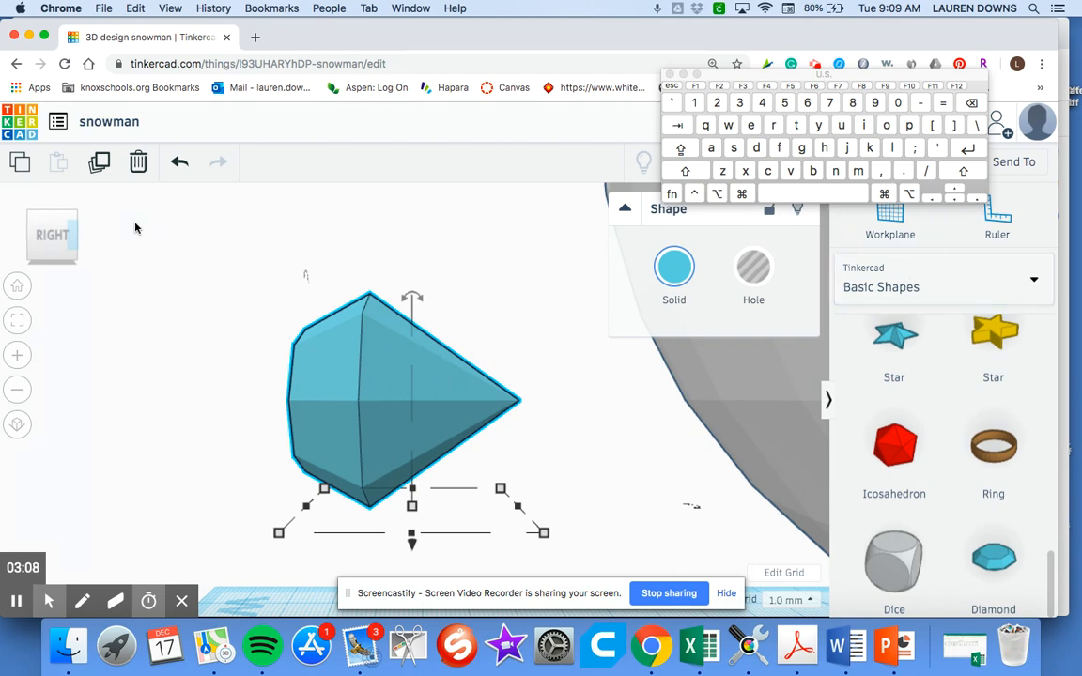
Nudge the diamond in small increments into the front of the middle sphere and check its placement from the front
left_click(977, 200)
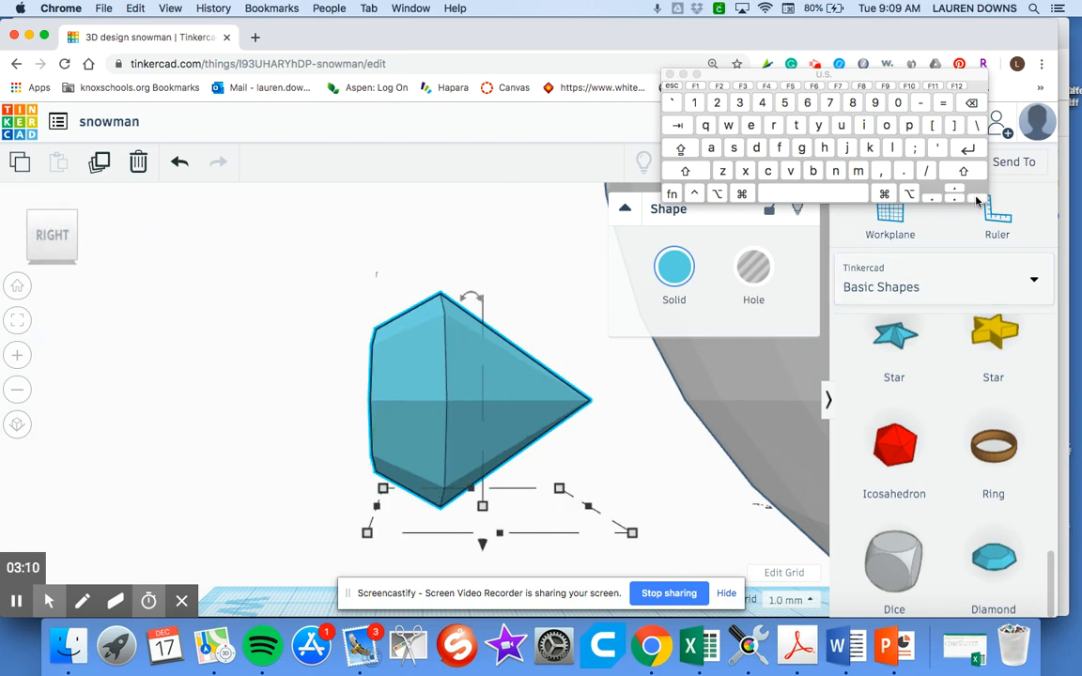
left_click(976, 197)
left_click(975, 197)
left_click(975, 197)
left_click(976, 197)
left_click(975, 197)
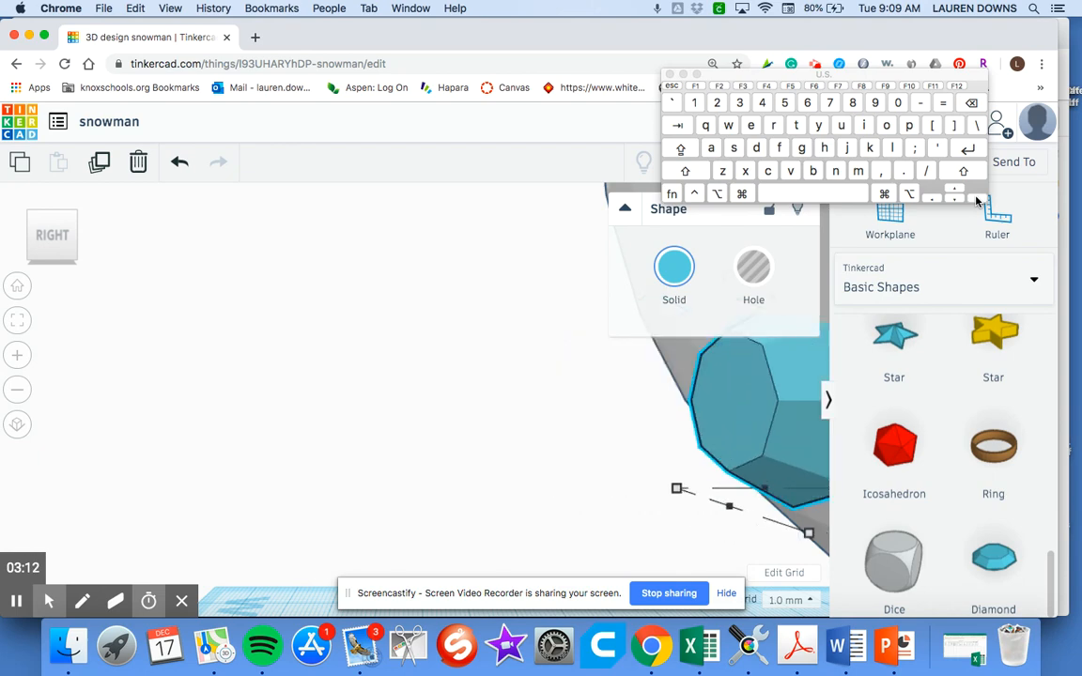
left_click(17, 287)
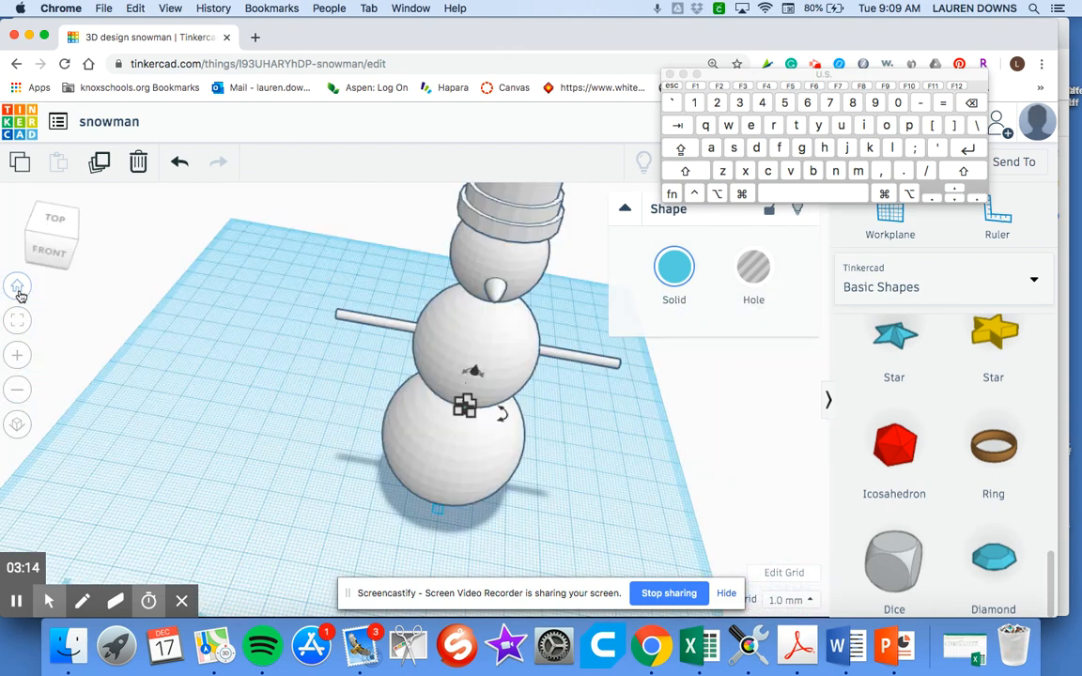
left_click(322, 474)
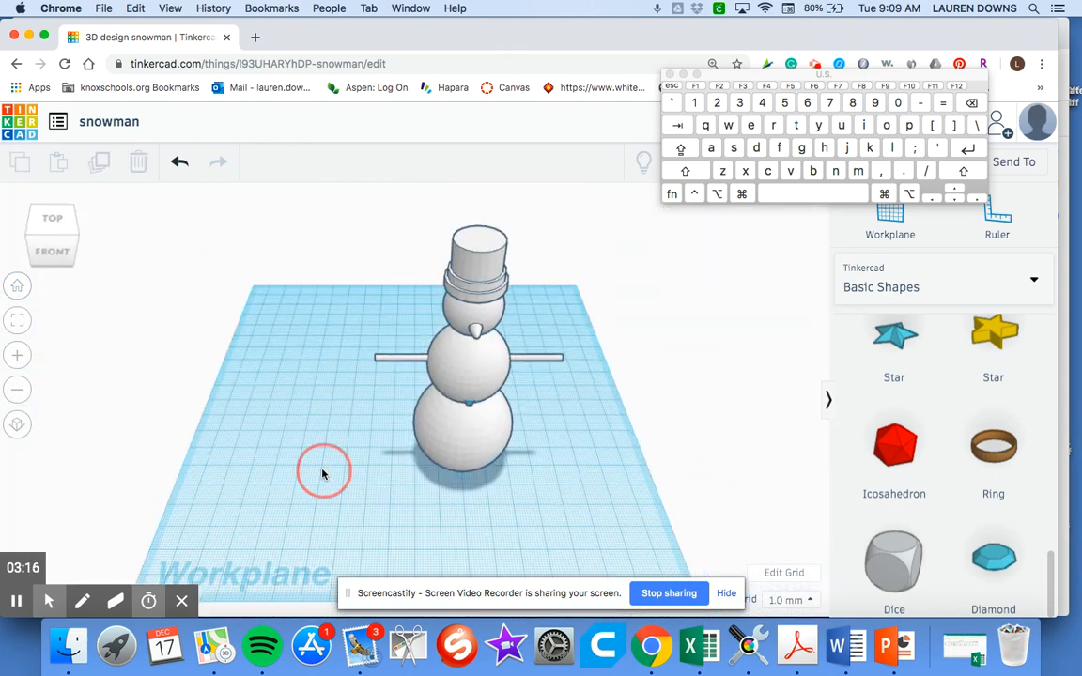
right_click_drag(316, 413, 309, 369)
left_click(460, 310)
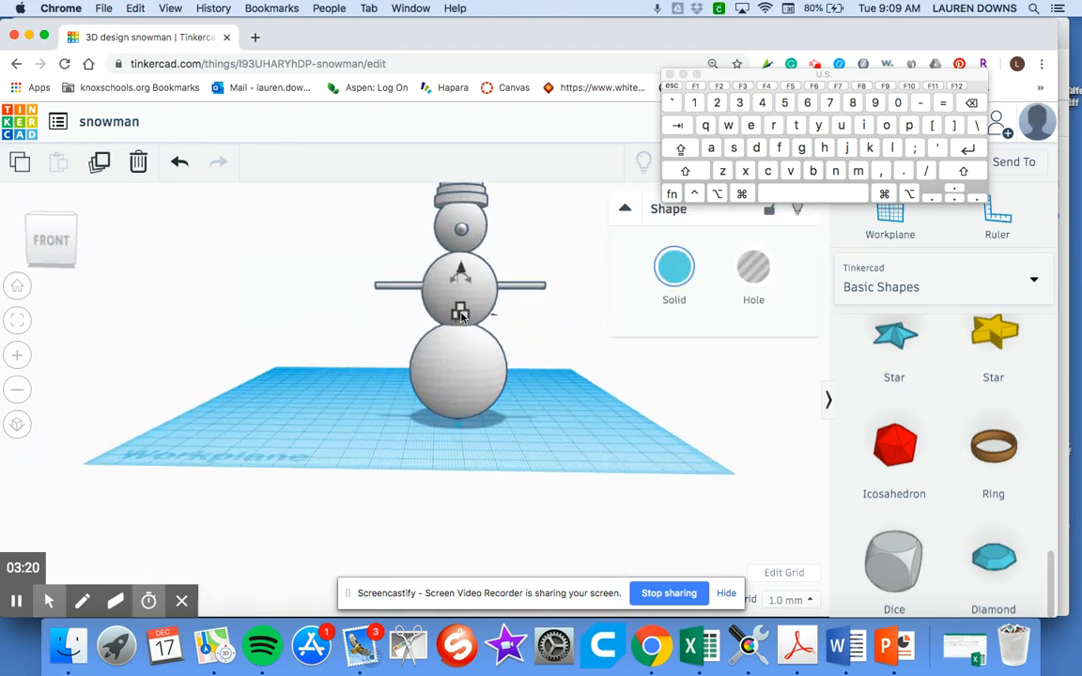
left_click(612, 440)
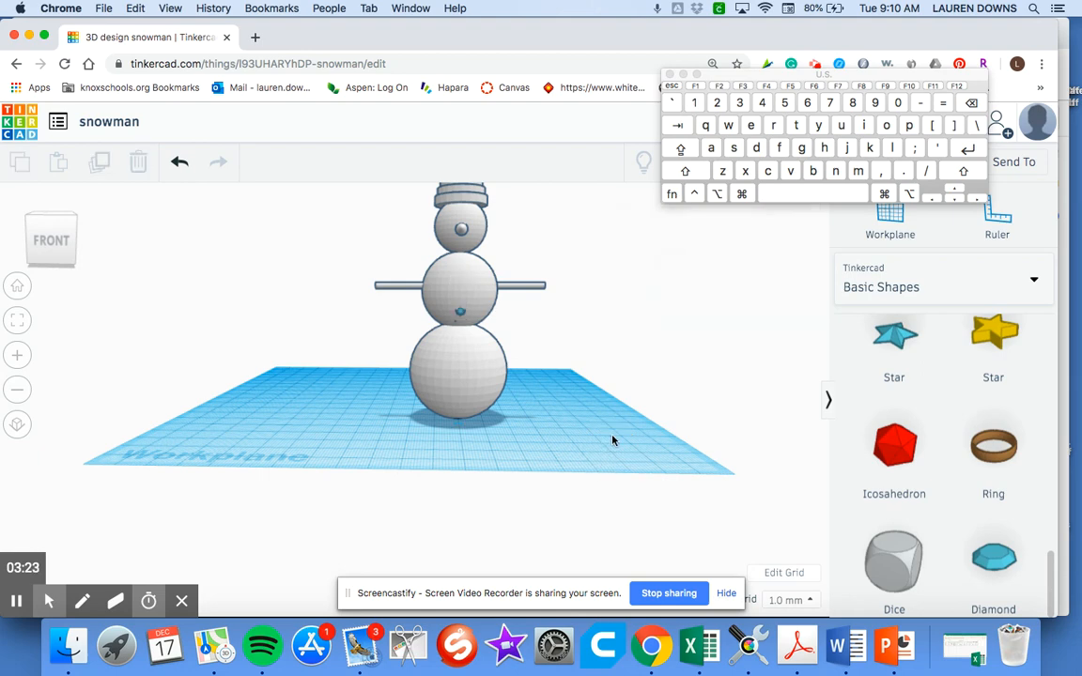
Tilt the diamond in the right-side view so that its face follows the slope of the middle sphere
left_click(73, 225)
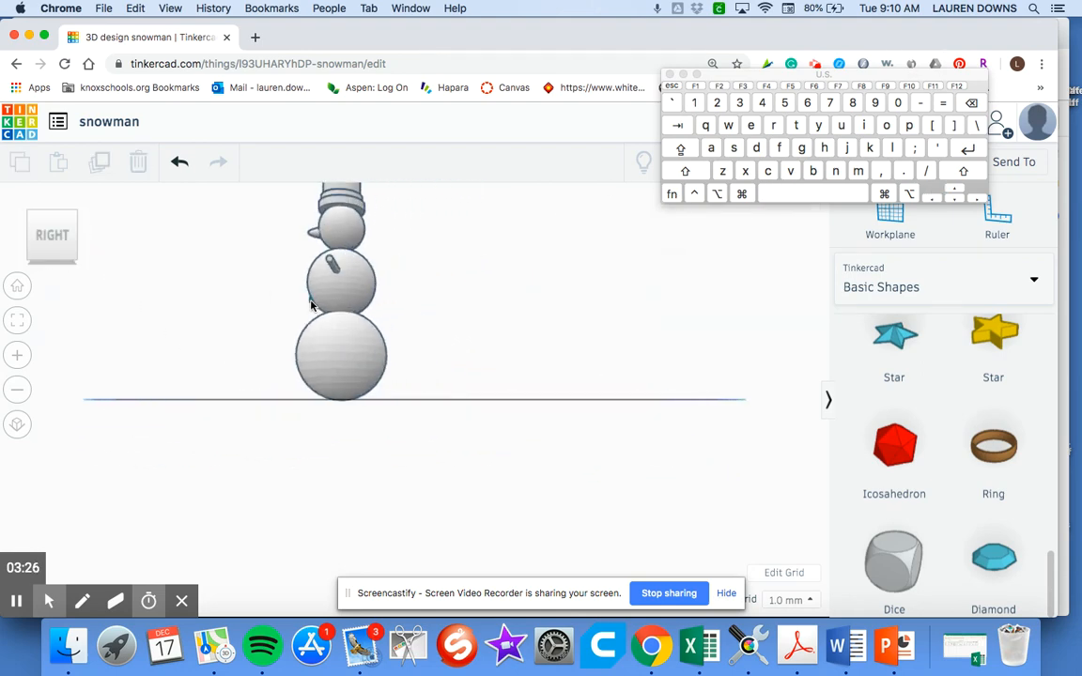
left_click(312, 304)
key("f")
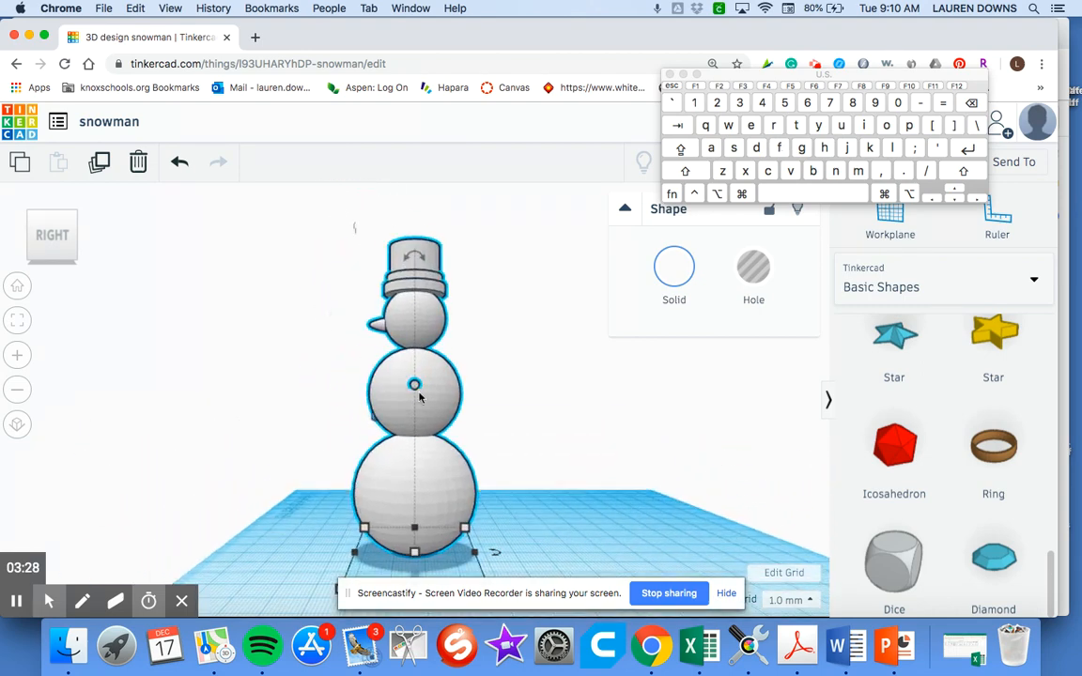
left_click(374, 424)
left_click(374, 423)
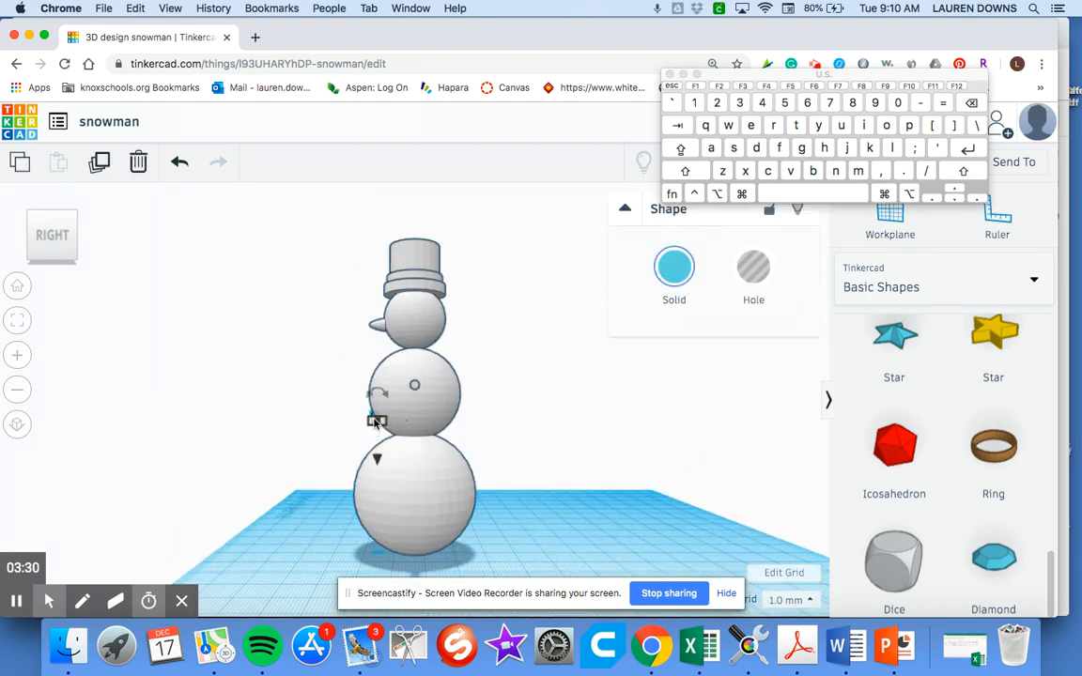
scroll(371, 418, "up", 5)
left_click(266, 453)
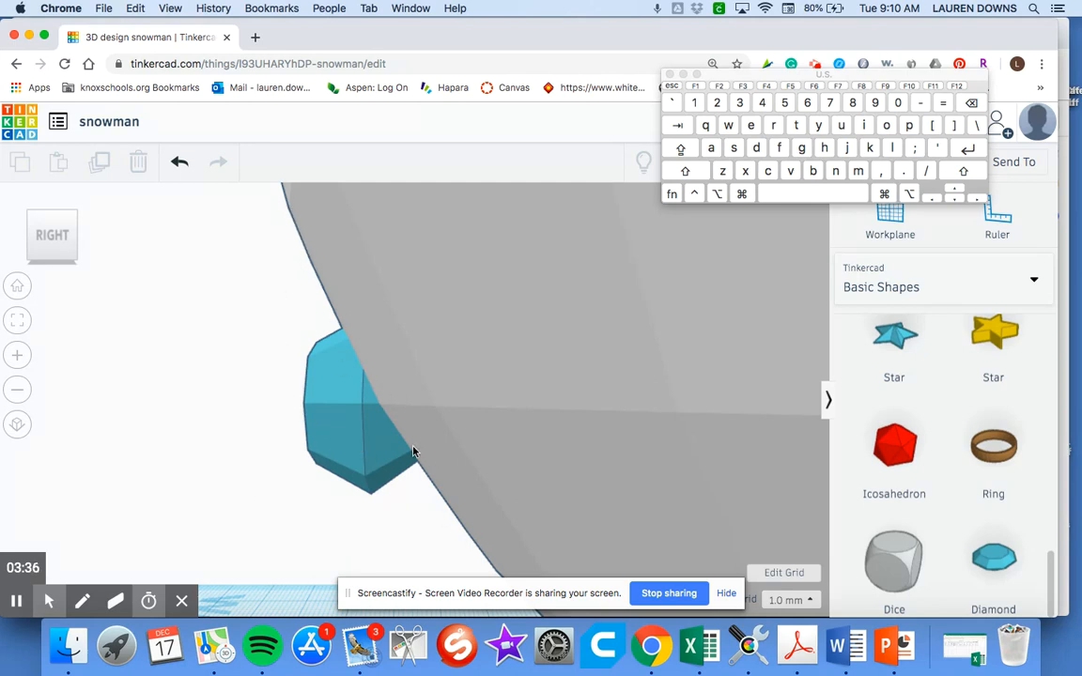
left_click(349, 435)
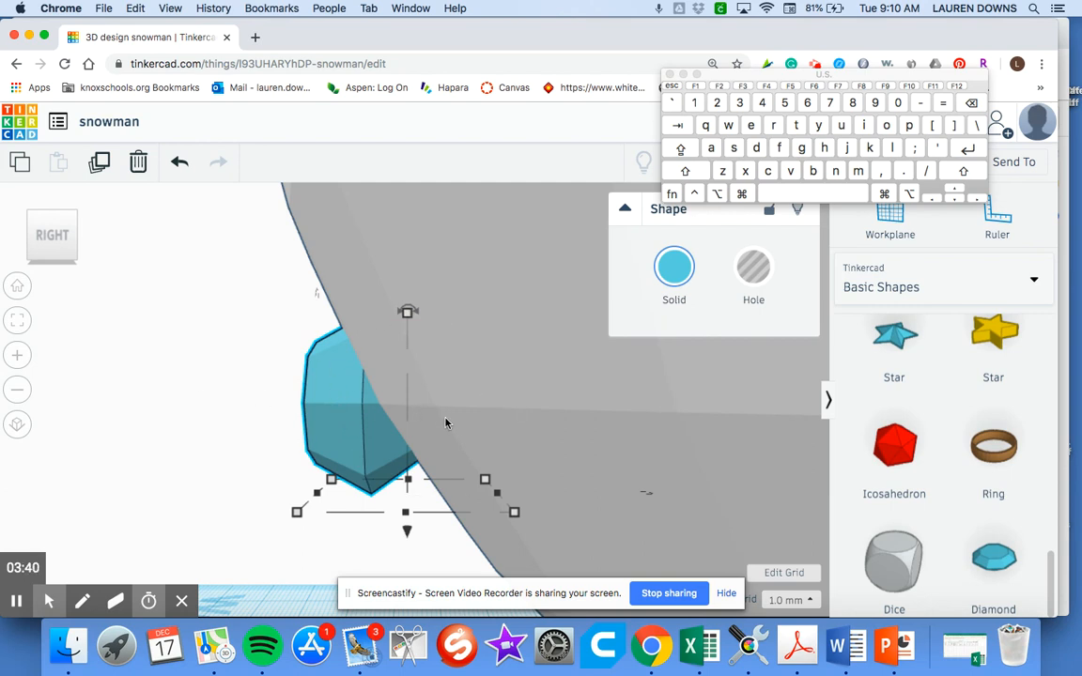
left_click_drag(402, 314, 326, 319)
left_click(149, 445)
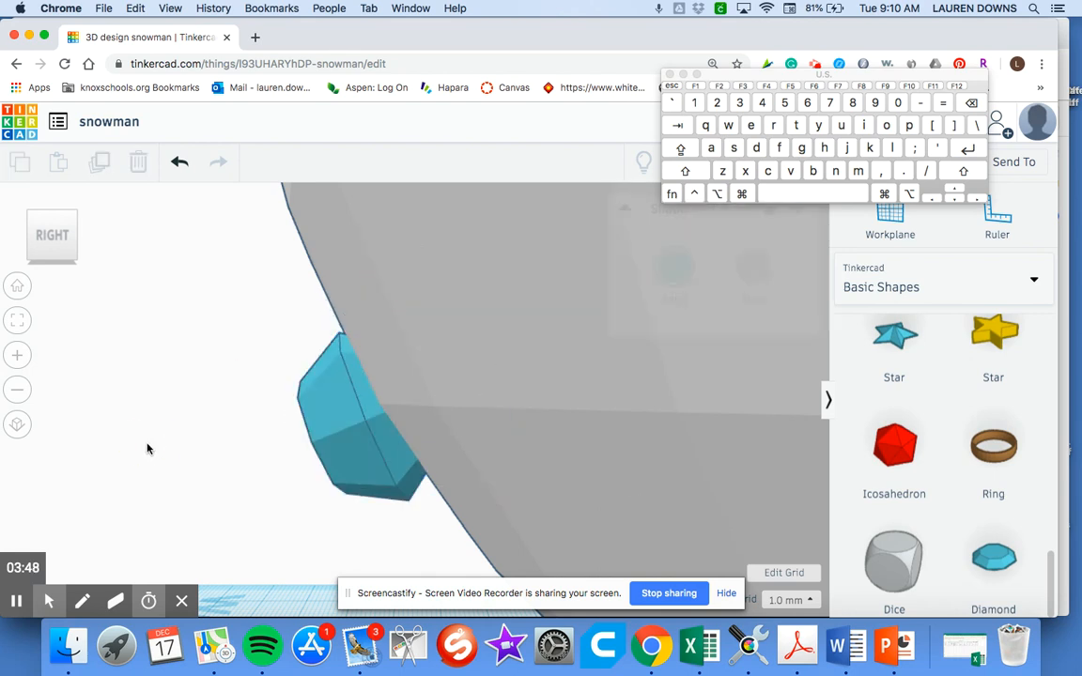
Duplicate the diamond button and raise the copy to 60 mm above the workplane on the middle sphere
right_click_drag(149, 446, 277, 425)
left_click(18, 286)
left_click(280, 464)
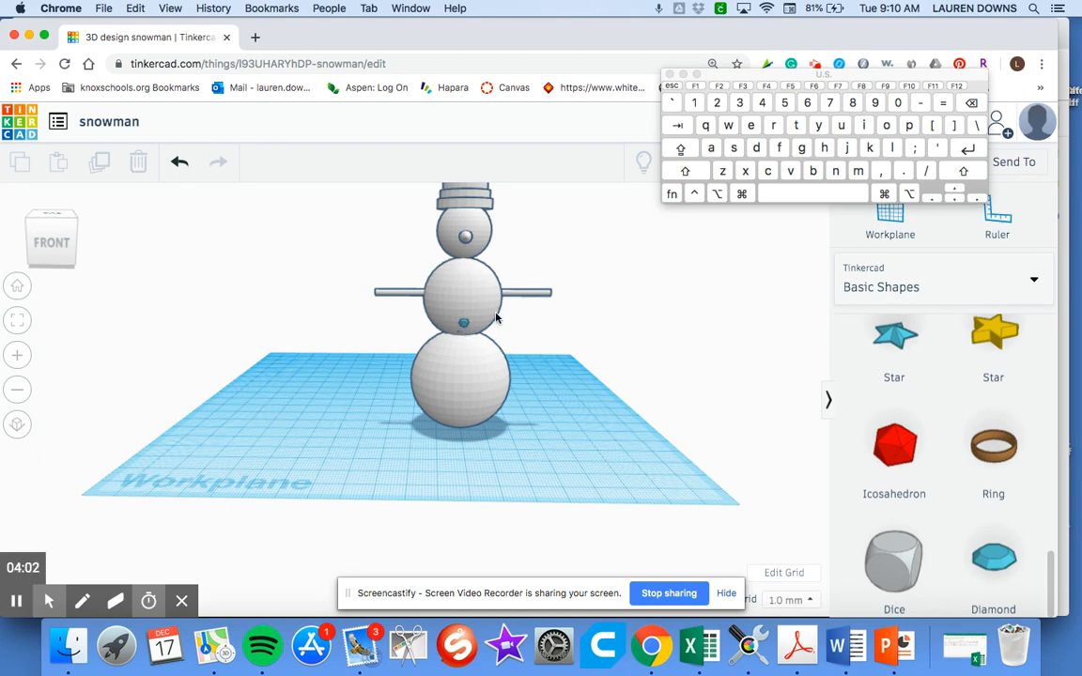
left_click(438, 410)
key("f")
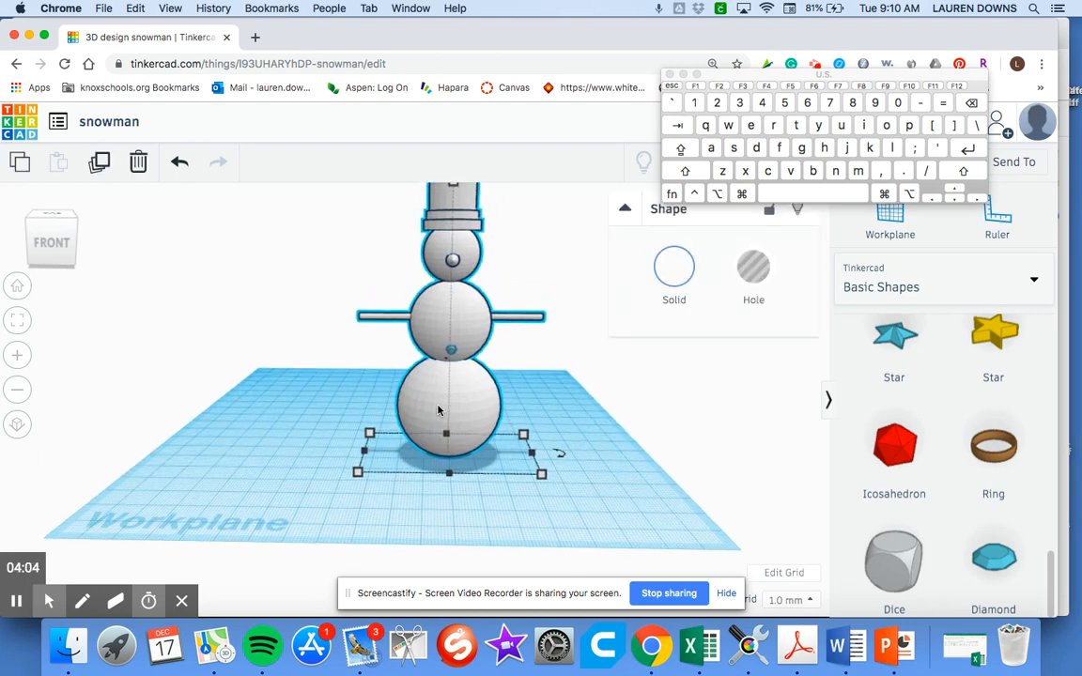
left_click(543, 462)
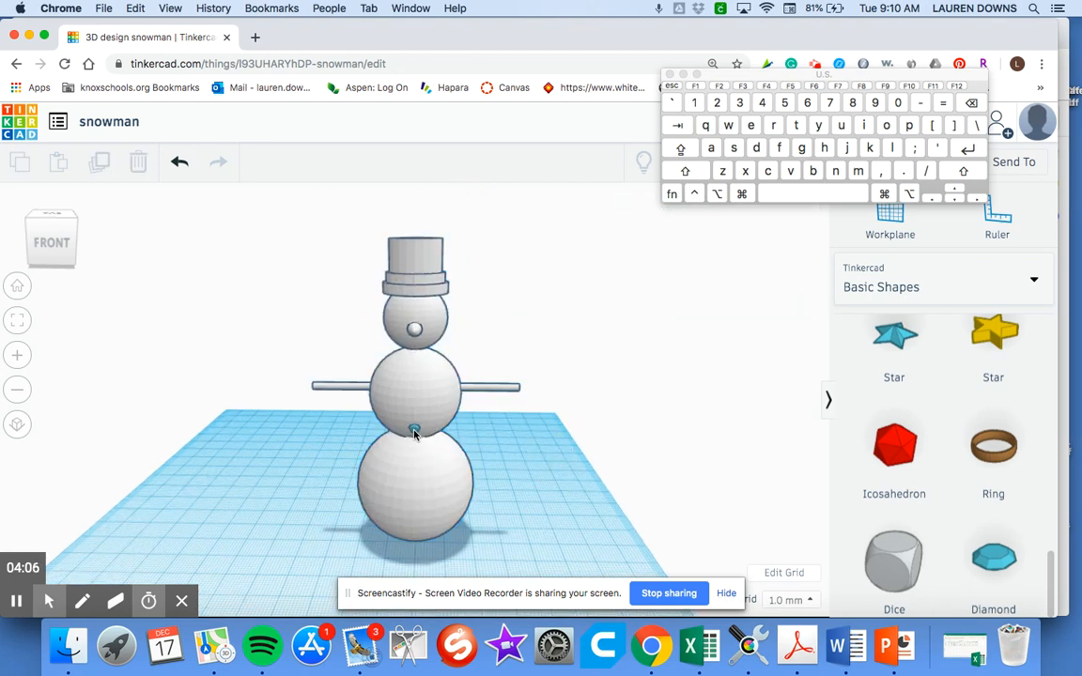
left_click(414, 432)
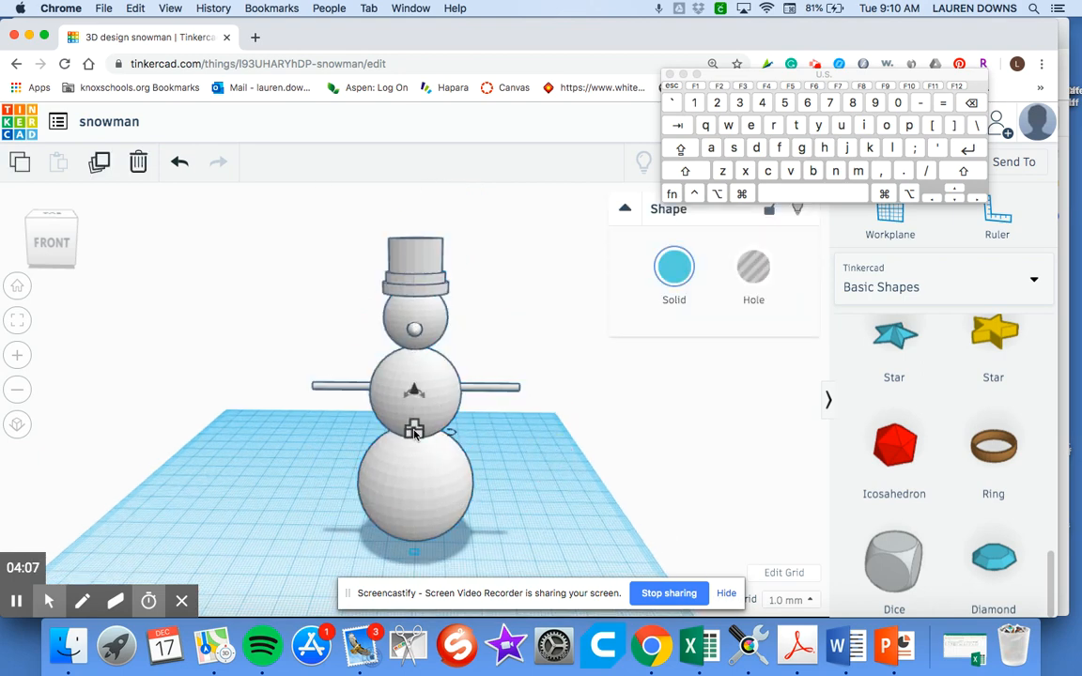
left_click(100, 164)
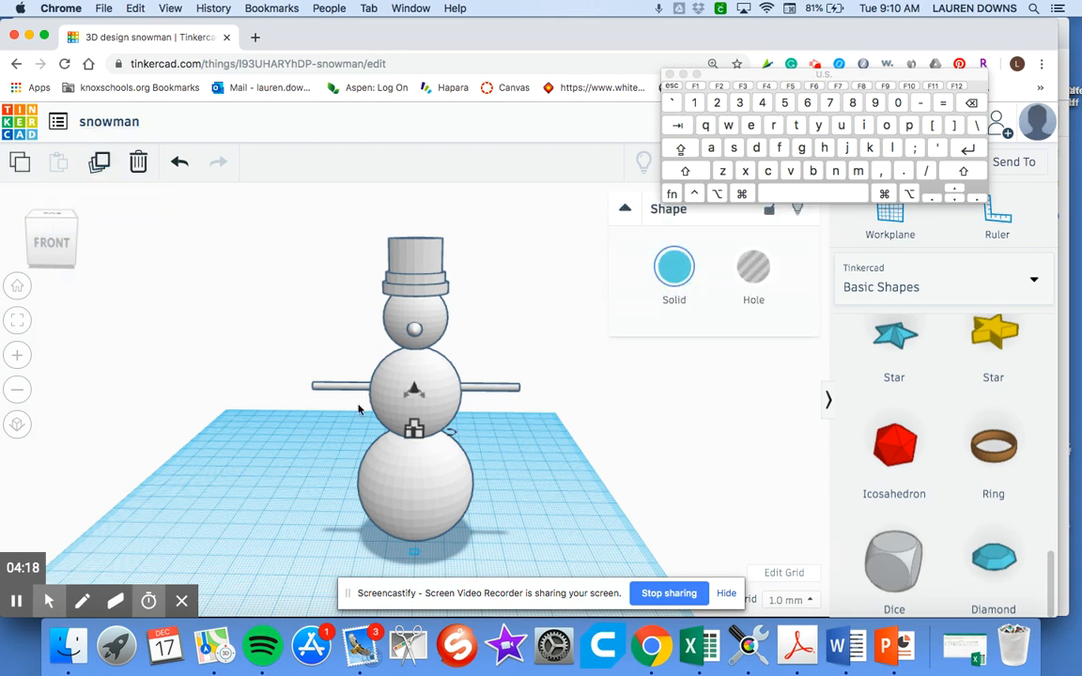
left_click(416, 395)
left_click_drag(416, 394, 419, 343)
Rotate the upper diamond by 45° in the right-side view to match the upper slope of the middle sphere
left_click(67, 242)
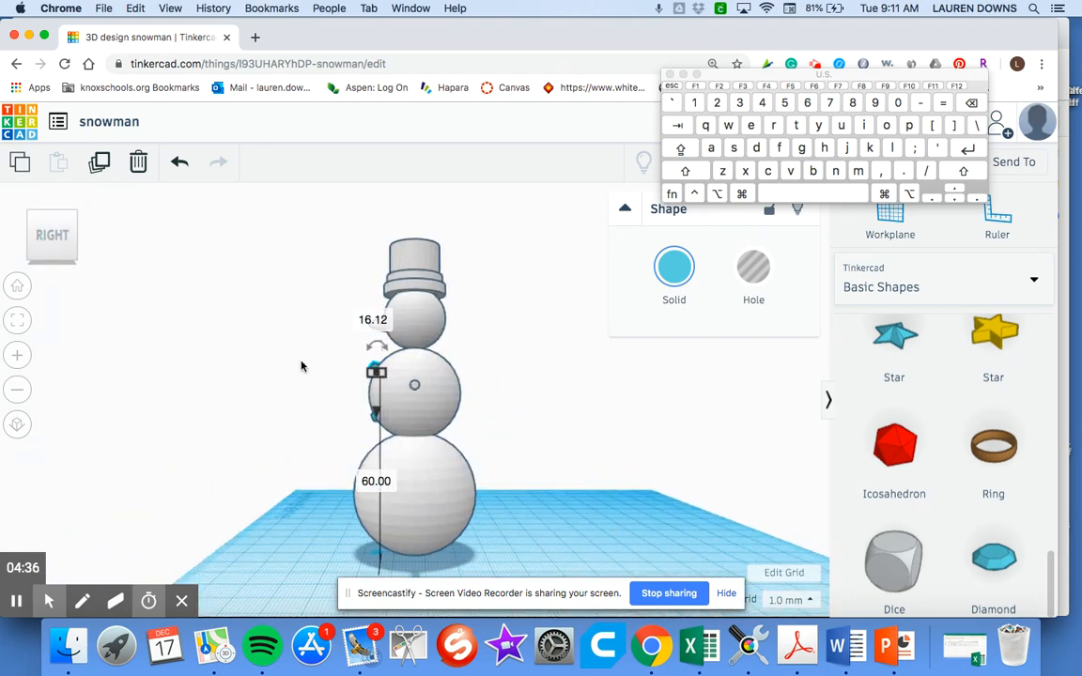
left_click(778, 148)
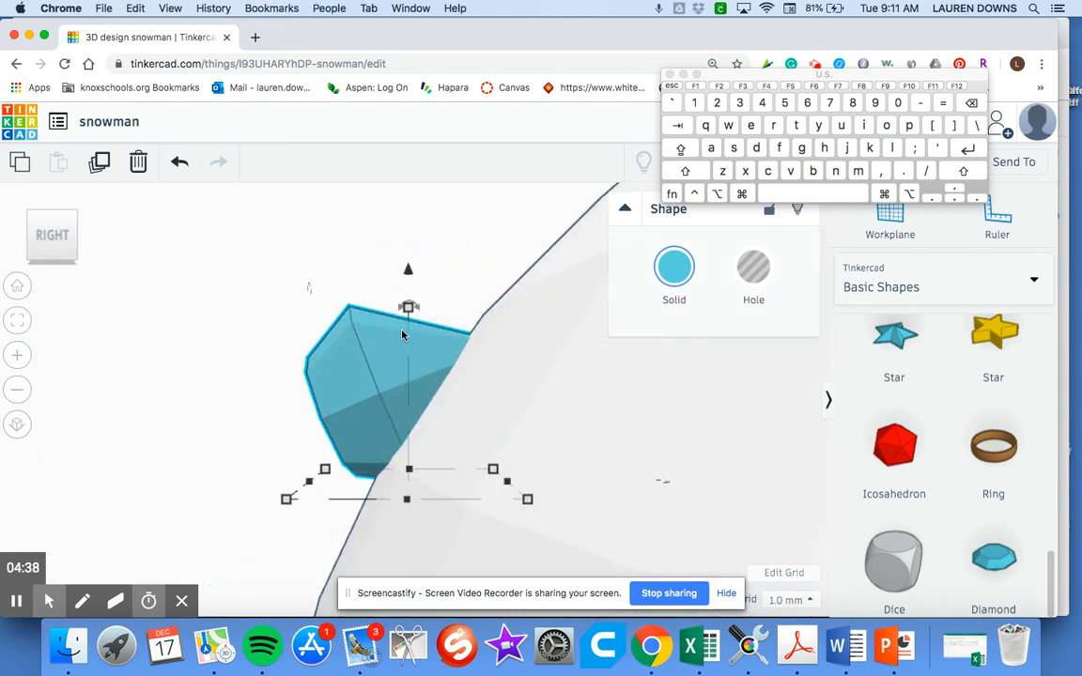
left_click_drag(398, 312, 495, 338)
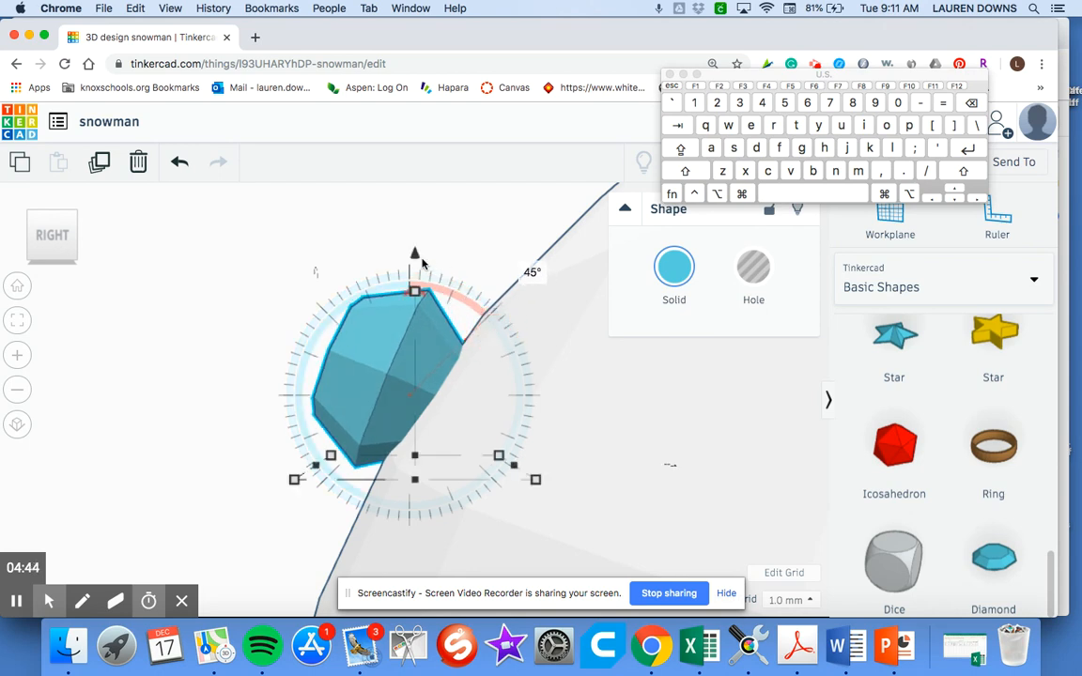
Fine-tune the upper diamond's tilt against the slope of the middle sphere and check its placement from the front and above
left_click_drag(411, 293, 424, 269)
left_click(195, 399)
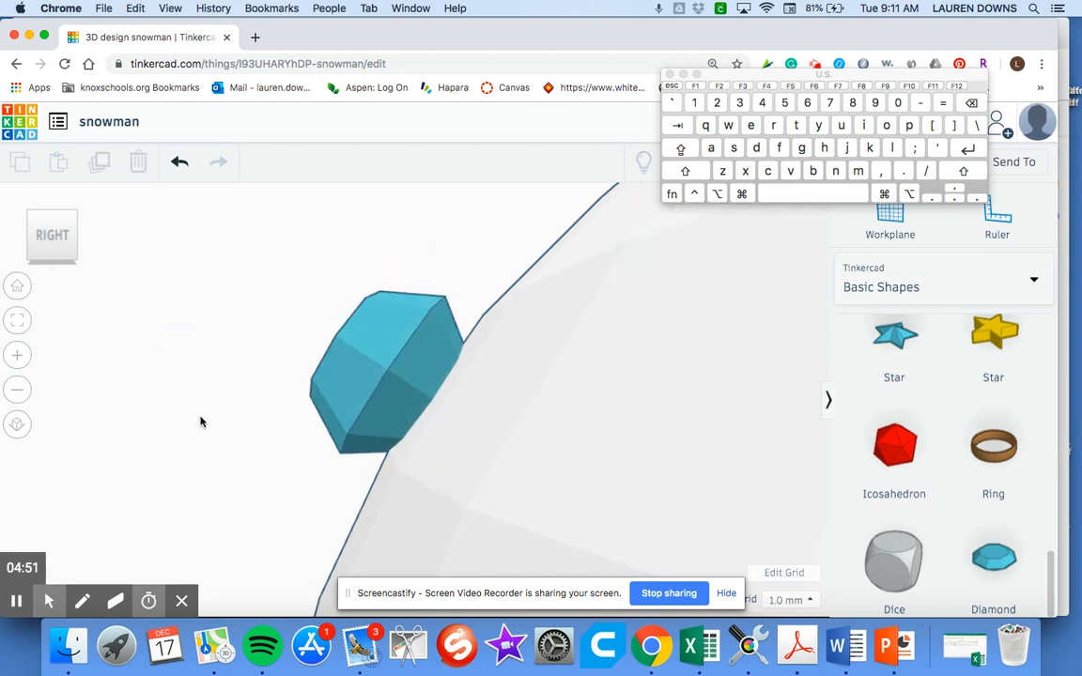
left_click(29, 241)
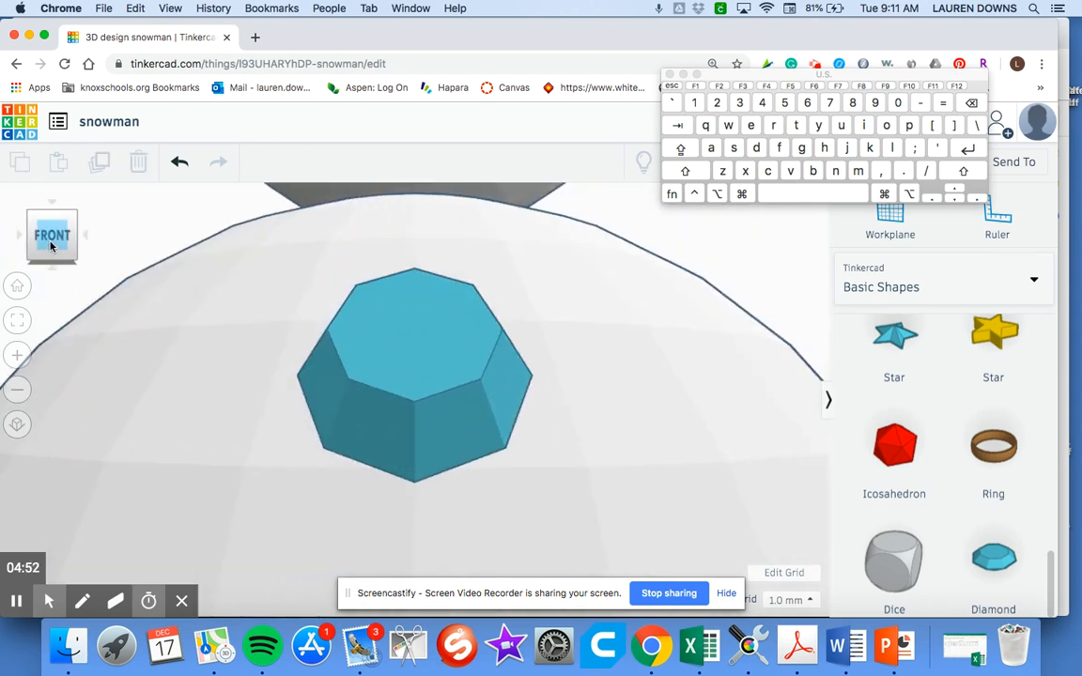
left_click(49, 211)
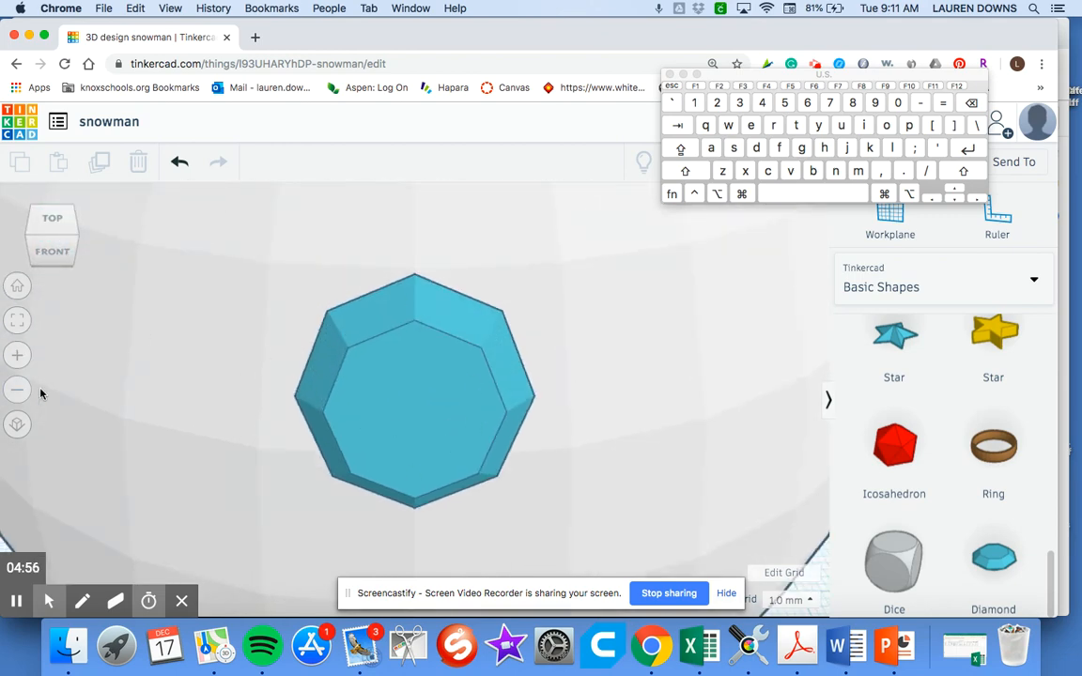
left_click(18, 290)
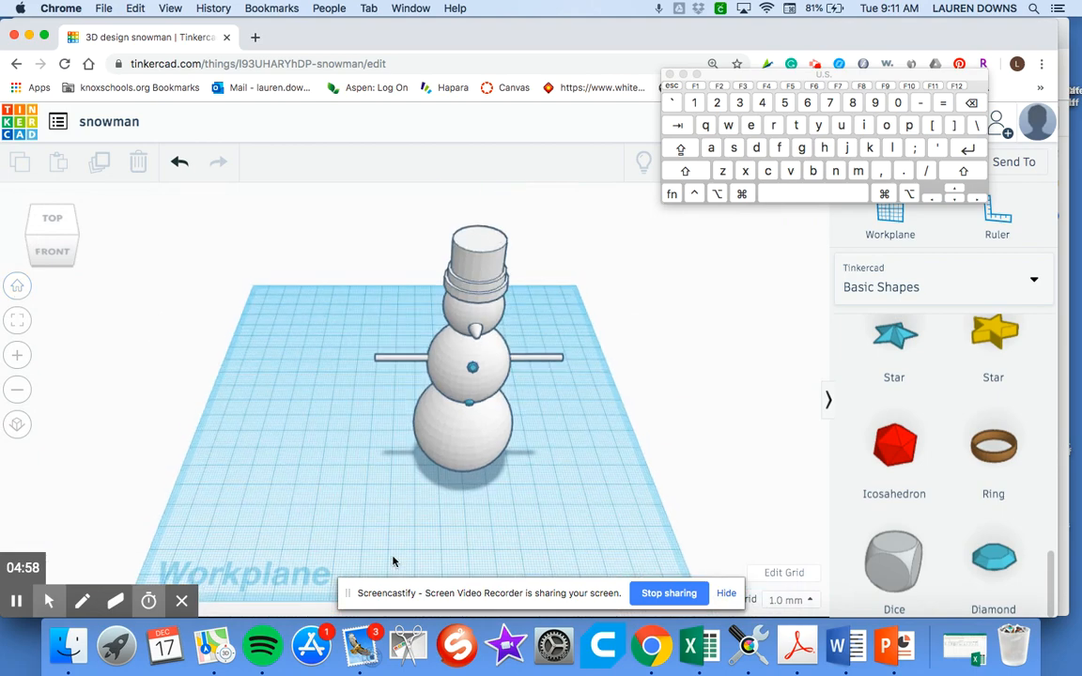
right_click_drag(340, 508, 332, 468)
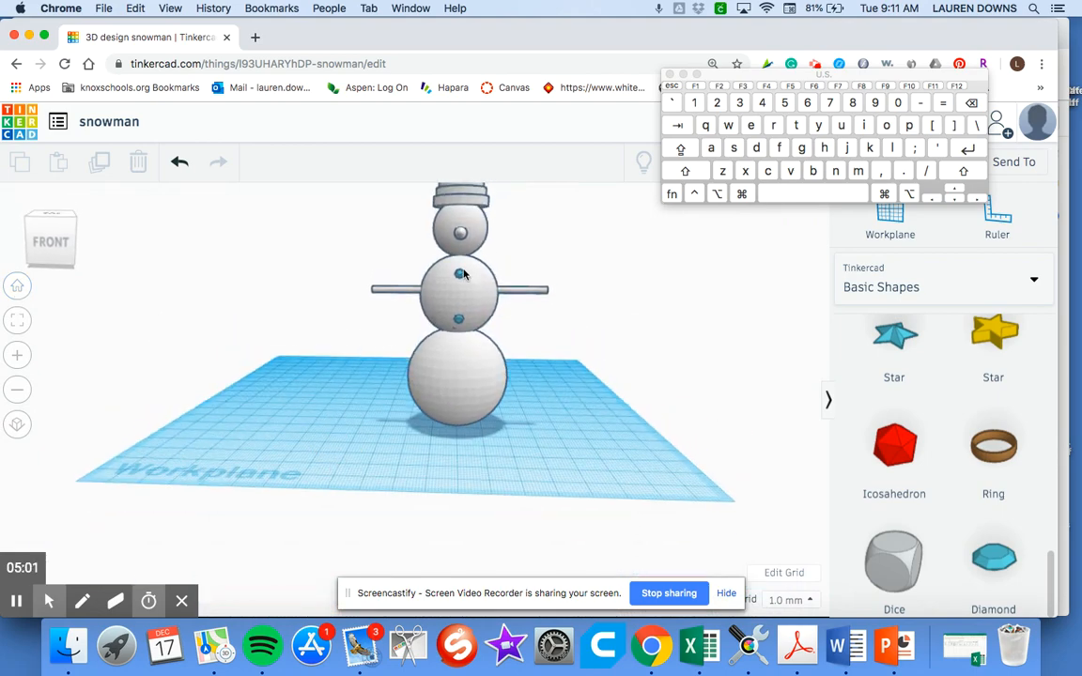
Duplicate the upper diamond button and shift the copy out in front of the middle sphere in the right-side view
left_click(459, 274)
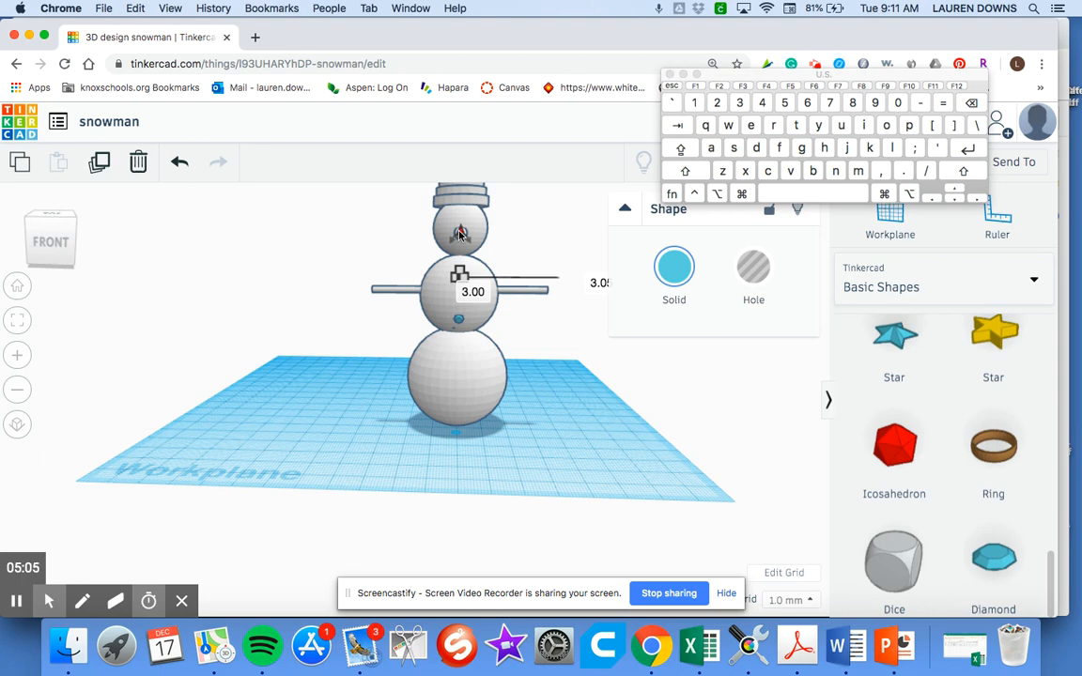
left_click(73, 235)
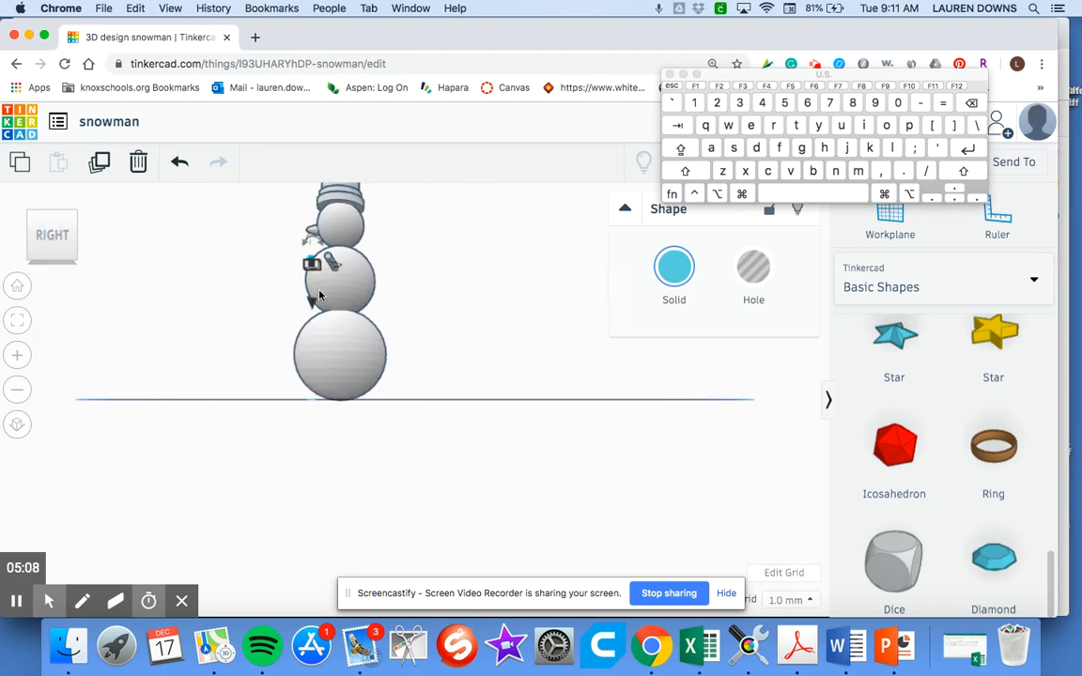
key("f")
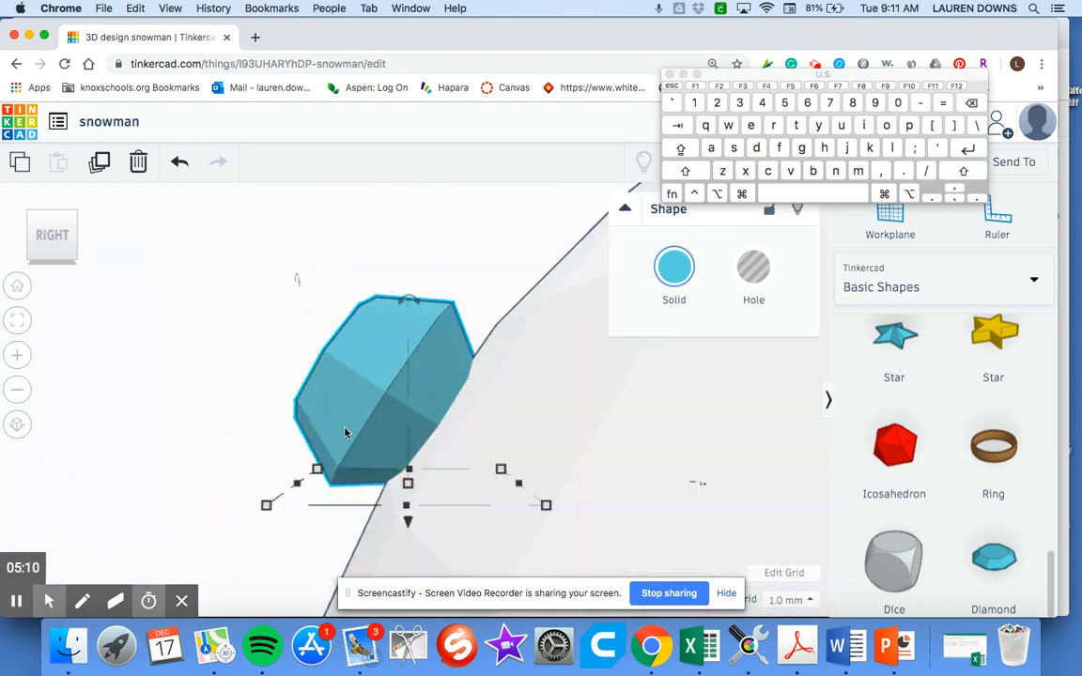
scroll(344, 433, "down", 5)
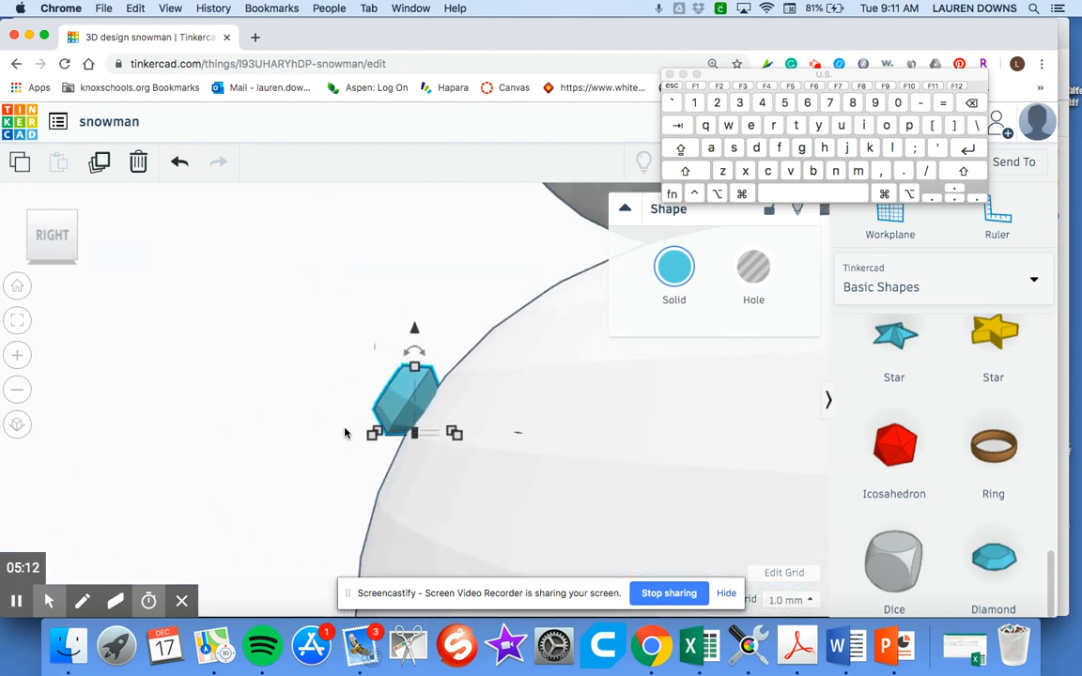
scroll(345, 433, "down", 2)
scroll(409, 535, "down", 4)
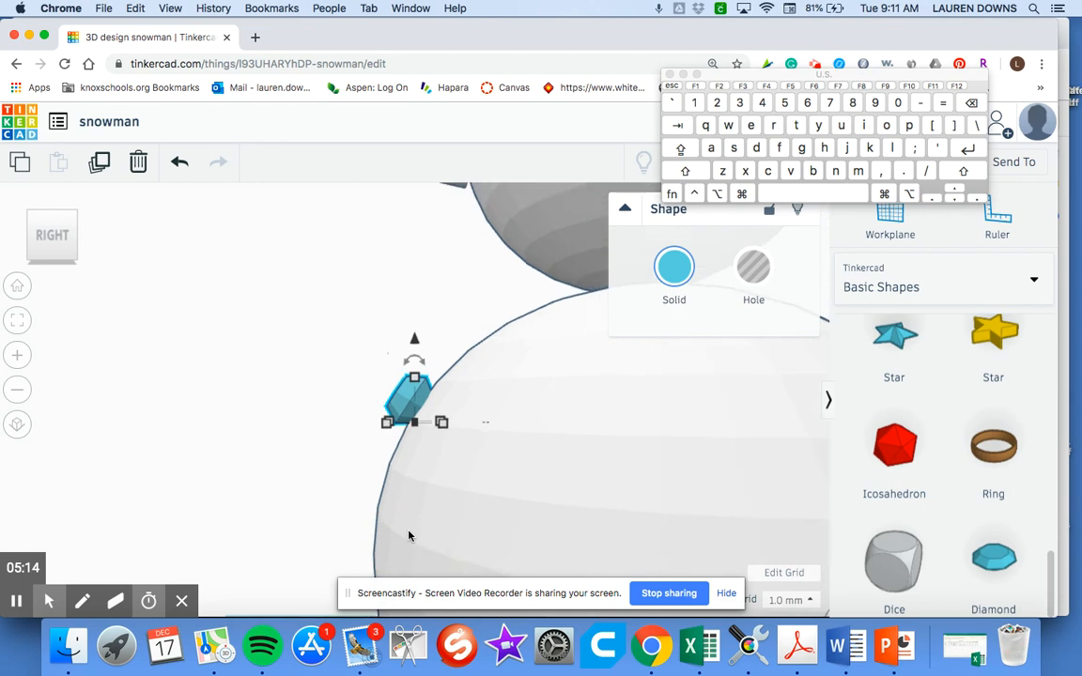
left_click(932, 205)
left_click(932, 205)
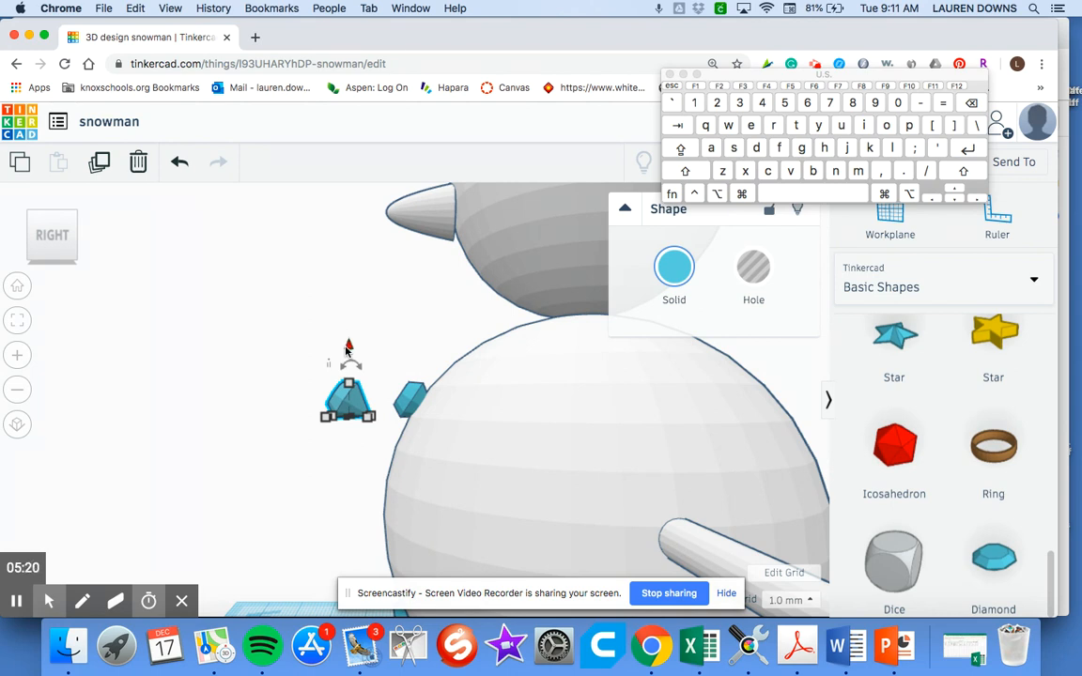
Lower the copied diamond to a height between the two existing buttons, finishing with a 1 mm downward move
left_click_drag(347, 350, 347, 457)
left_click(247, 493)
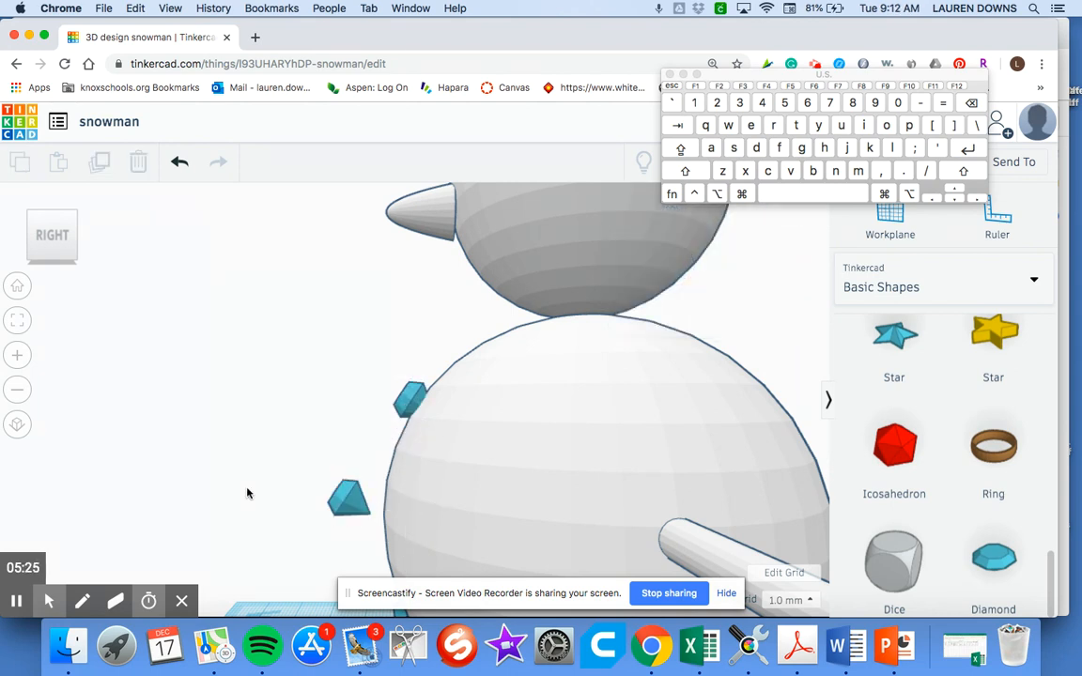
left_click(350, 491)
left_click_drag(352, 439, 354, 454)
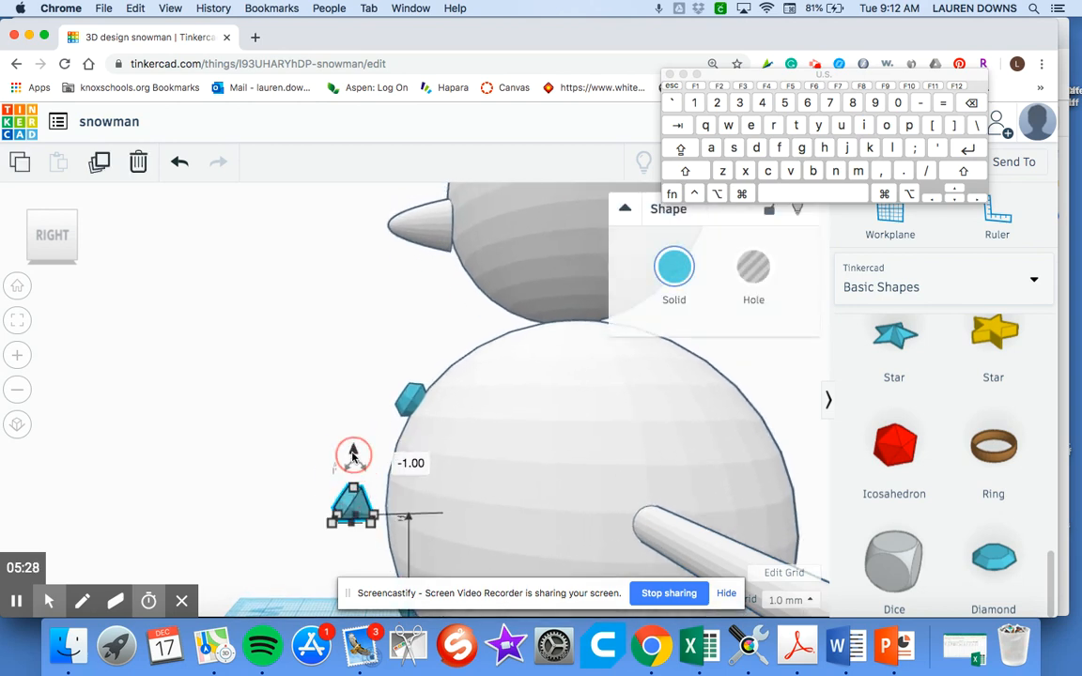
Rotate the copied diamond in the right-side view so that its point faces the middle sphere
key("f")
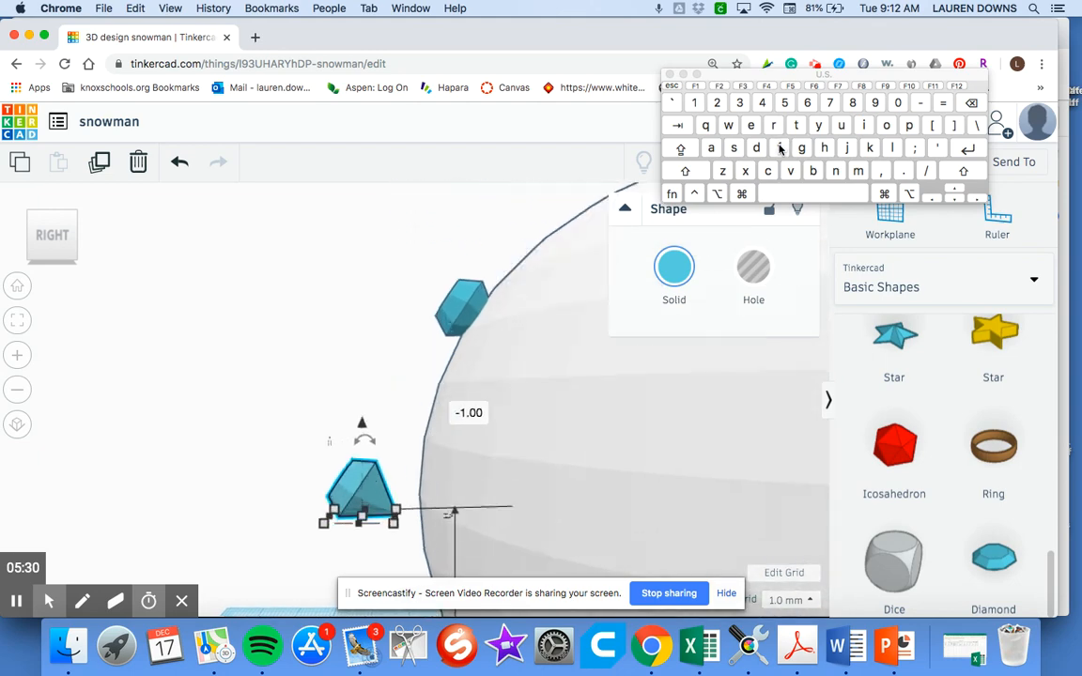
left_click_drag(408, 308, 292, 230)
left_click(222, 399)
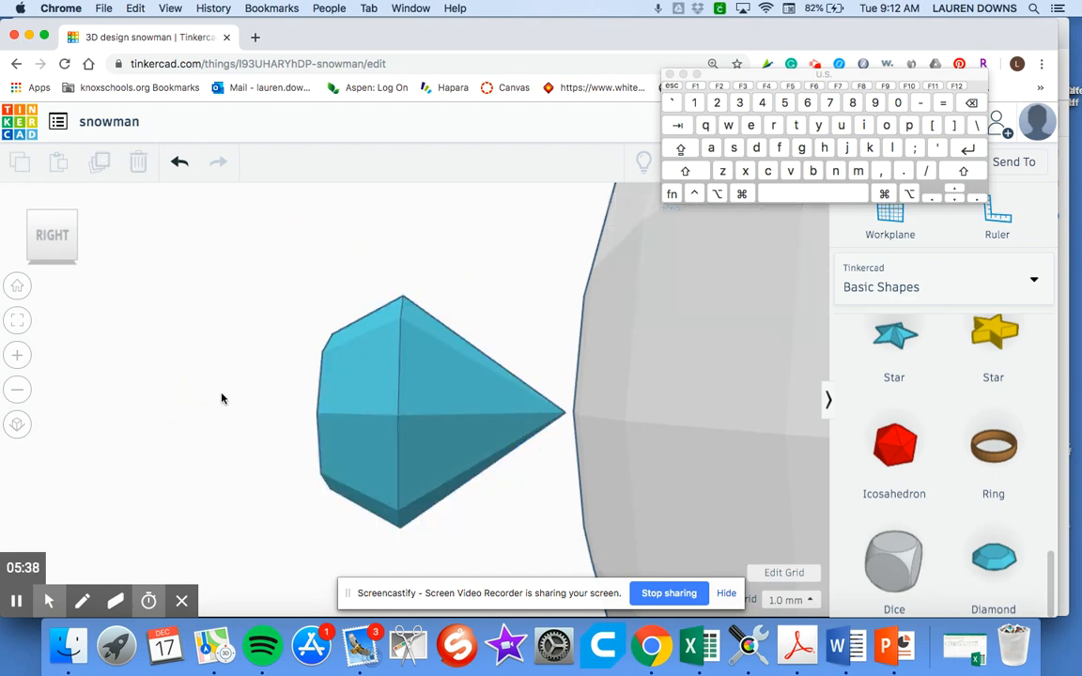
Nudge the copied diamond backward until its point sinks into the front of the middle sphere
left_click(446, 432)
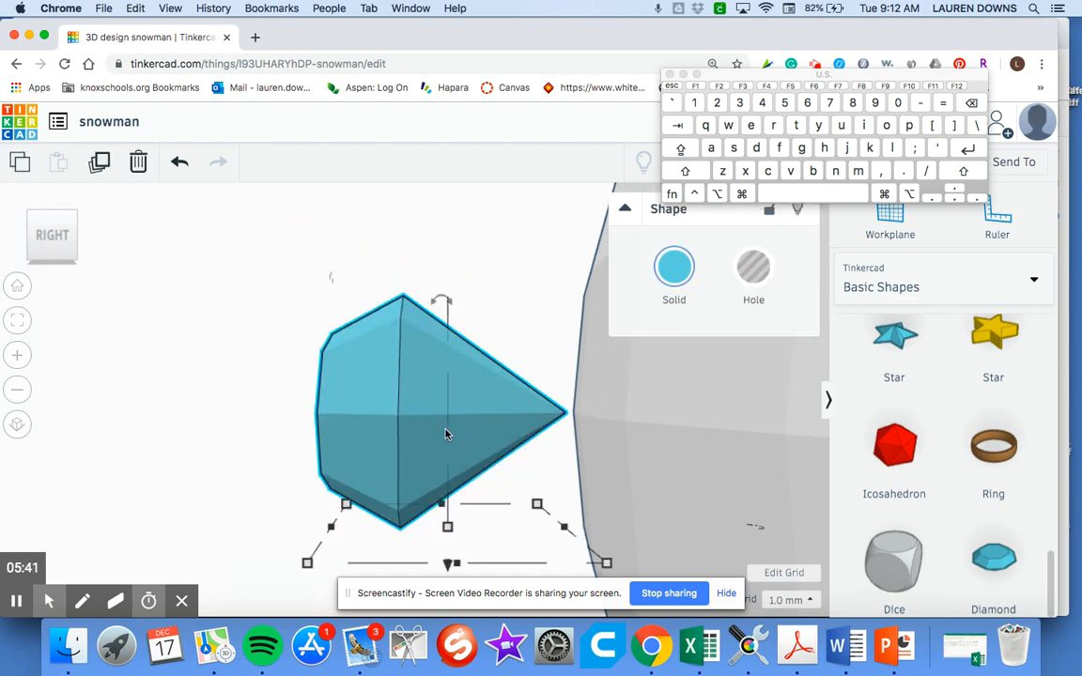
left_click(976, 202)
left_click(977, 202)
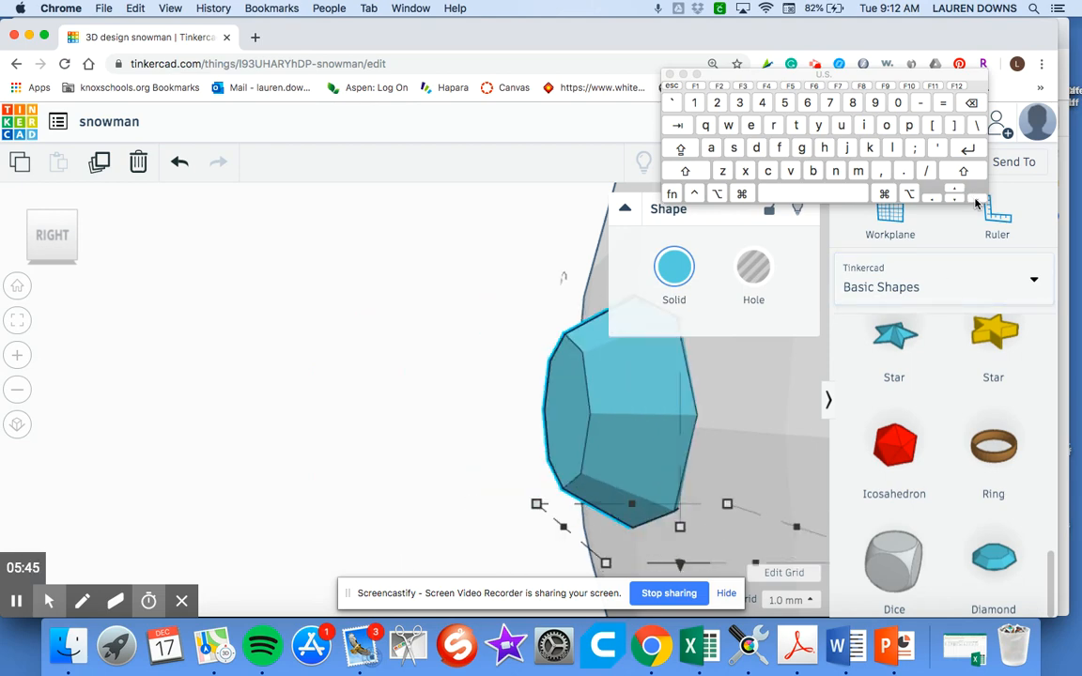
left_click(279, 348)
left_click(18, 285)
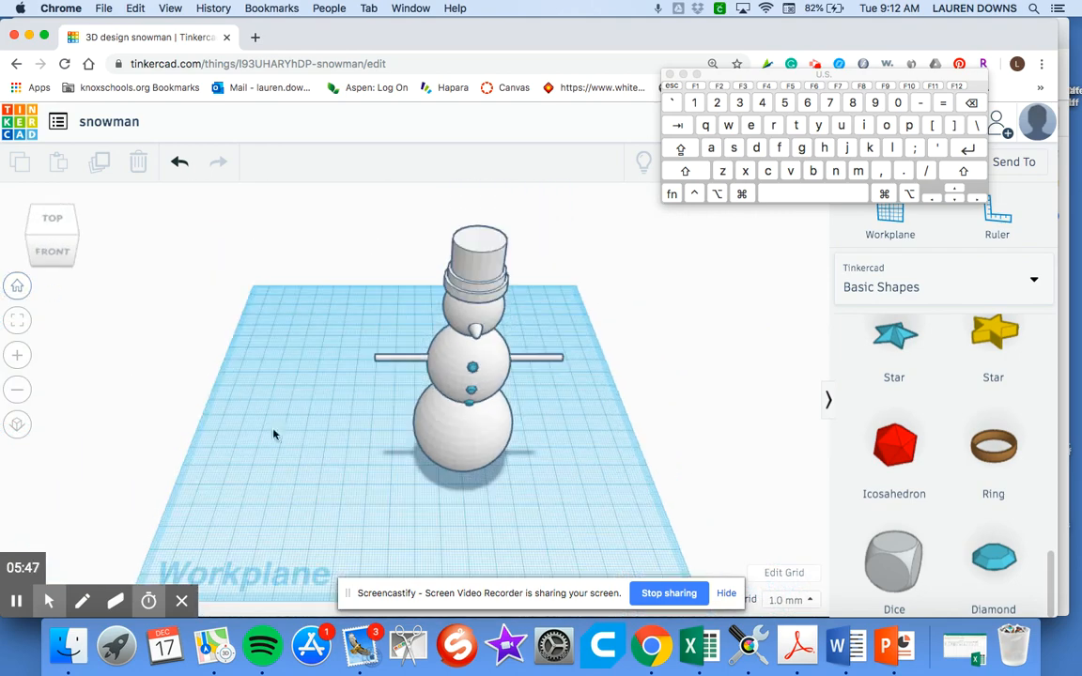
Colour all three diamond buttons on the middle sphere with the solid black preset
right_click_drag(277, 456, 457, 313)
left_click(455, 340)
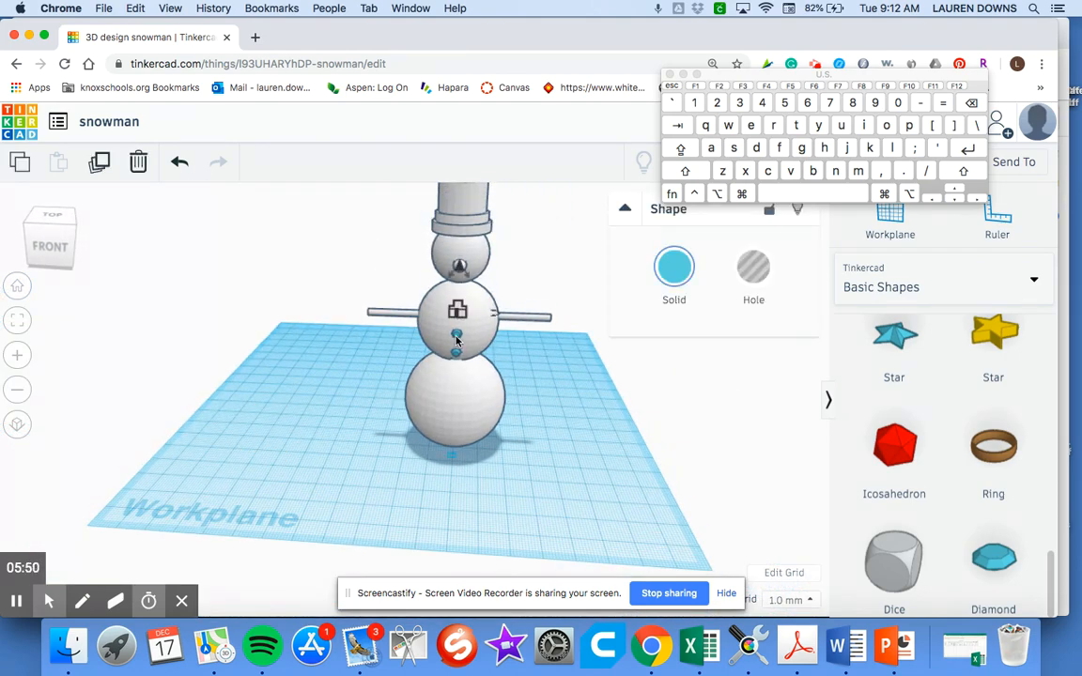
left_click(677, 270)
left_click(982, 447)
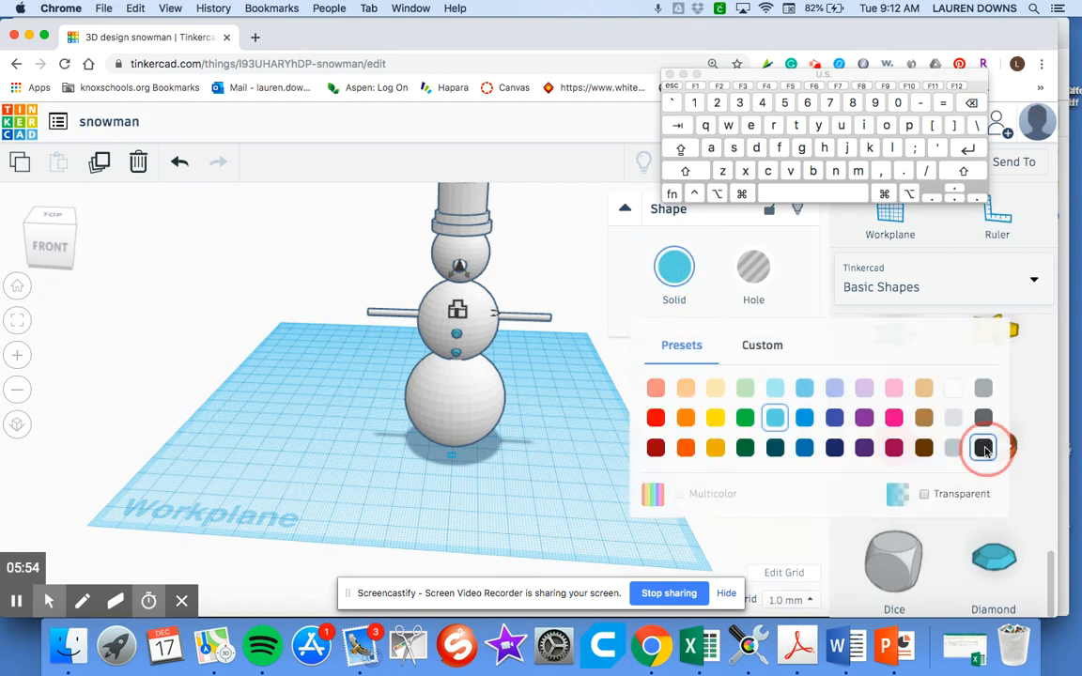
left_click(458, 334)
left_click(677, 270)
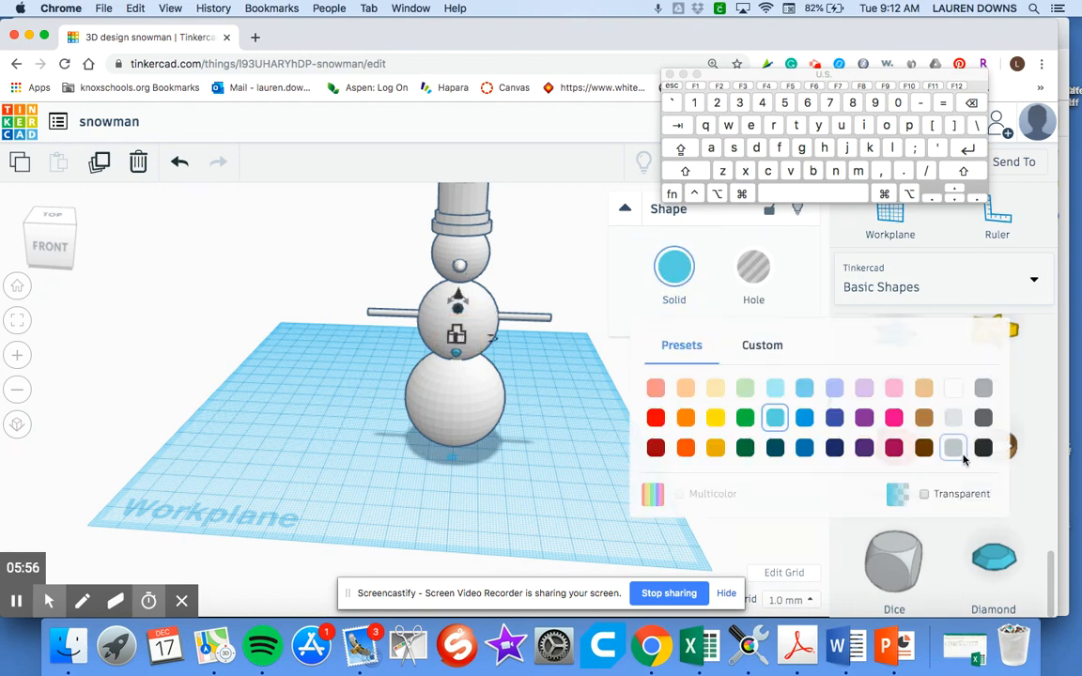
left_click(982, 447)
left_click(454, 354)
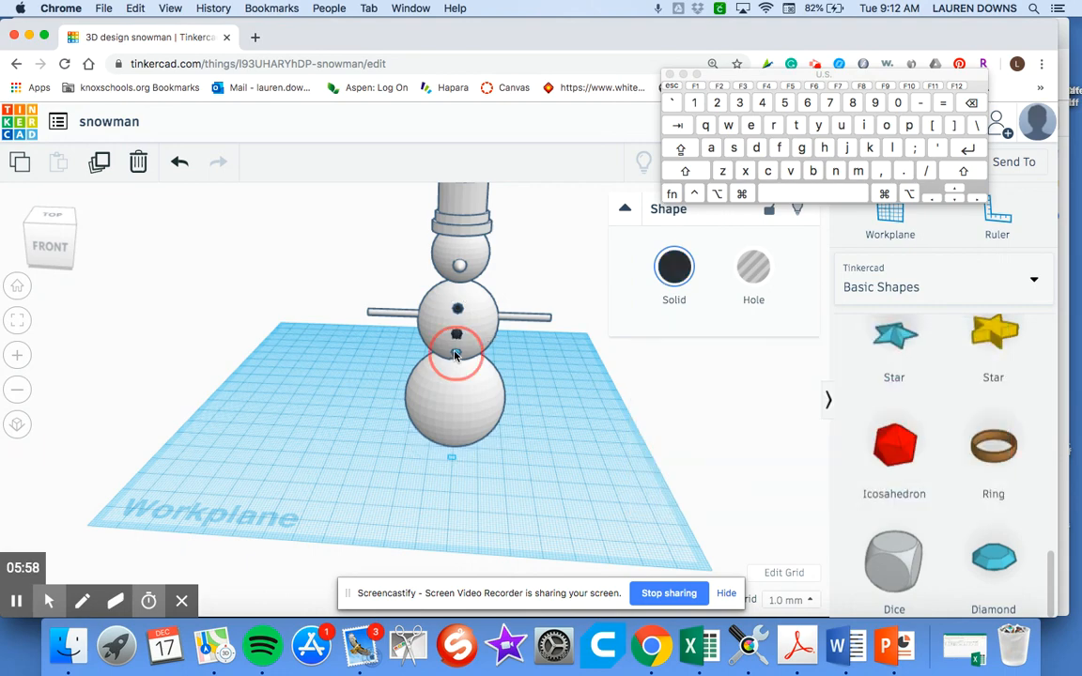
left_click(687, 296)
left_click(982, 447)
left_click(562, 490)
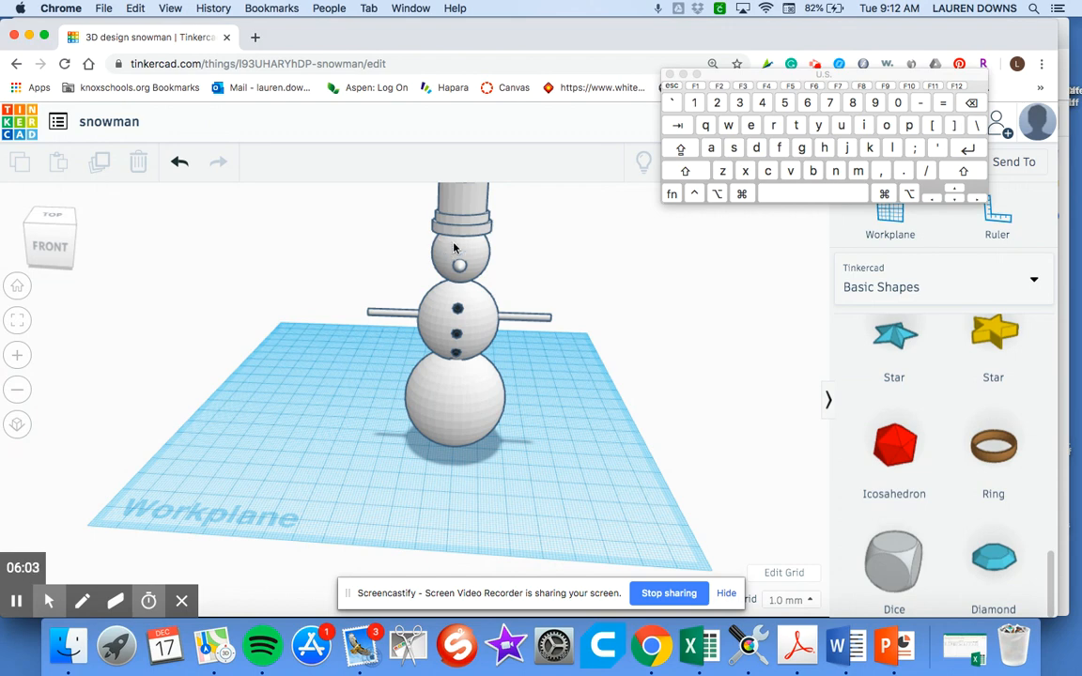
Duplicate the middle black button and raise the copy to 81 mm above the workplane, just above the nose
left_click(458, 311)
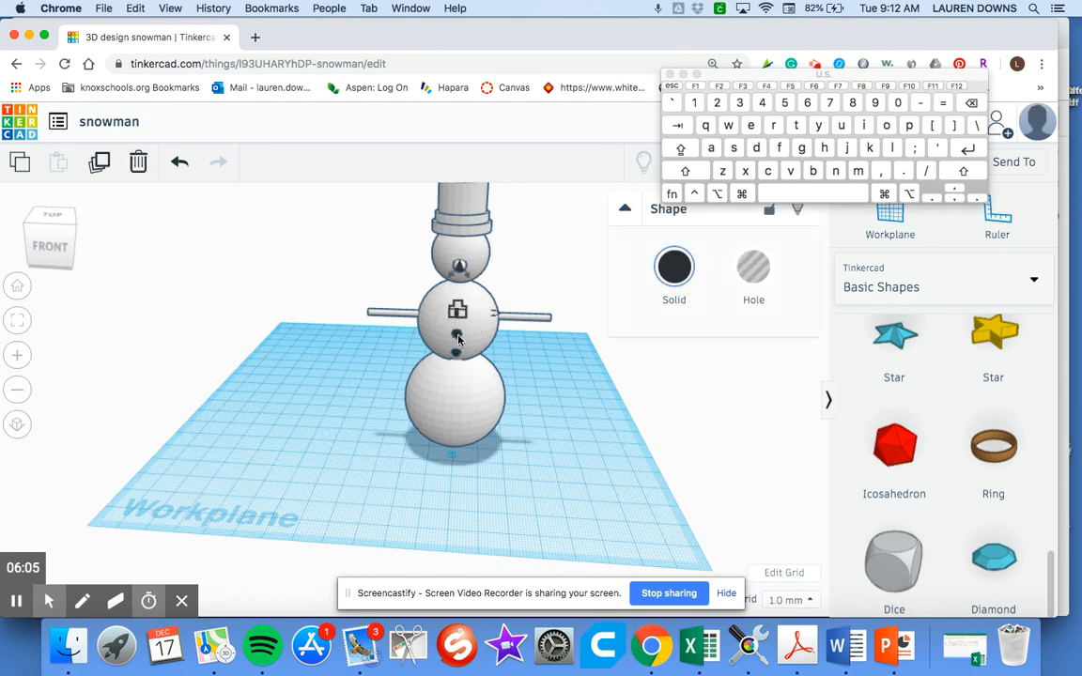
left_click(458, 339)
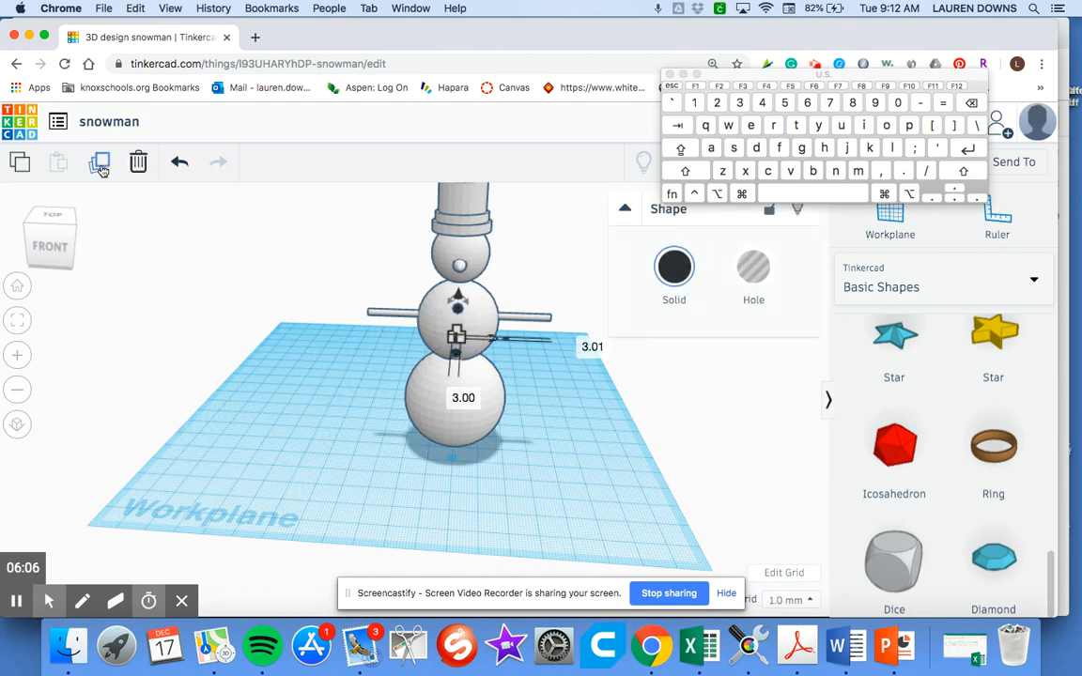
left_click(103, 170)
left_click_drag(457, 299, 461, 209)
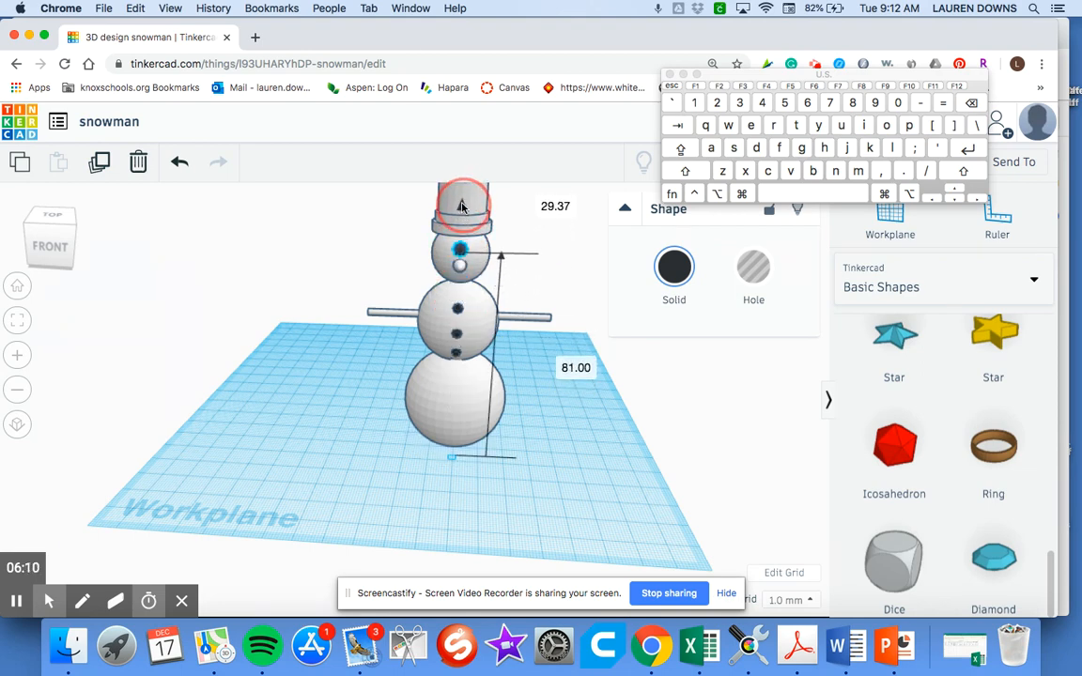
left_click(329, 357)
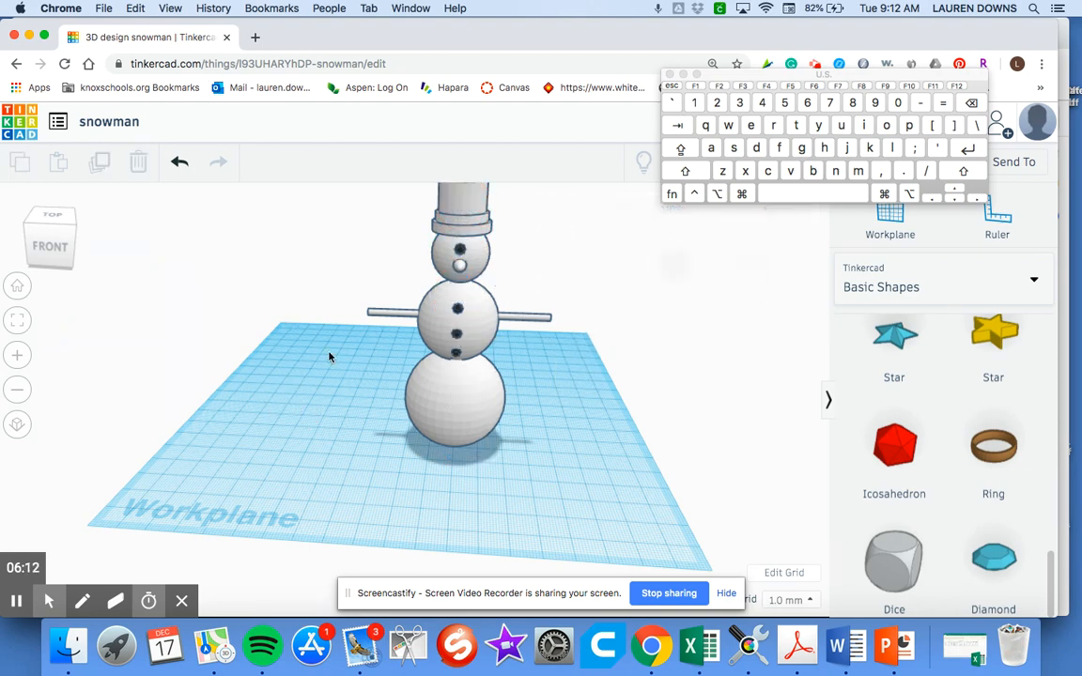
Nudge the black diamond on the head to the left of the nose as the first eye
left_click(461, 251)
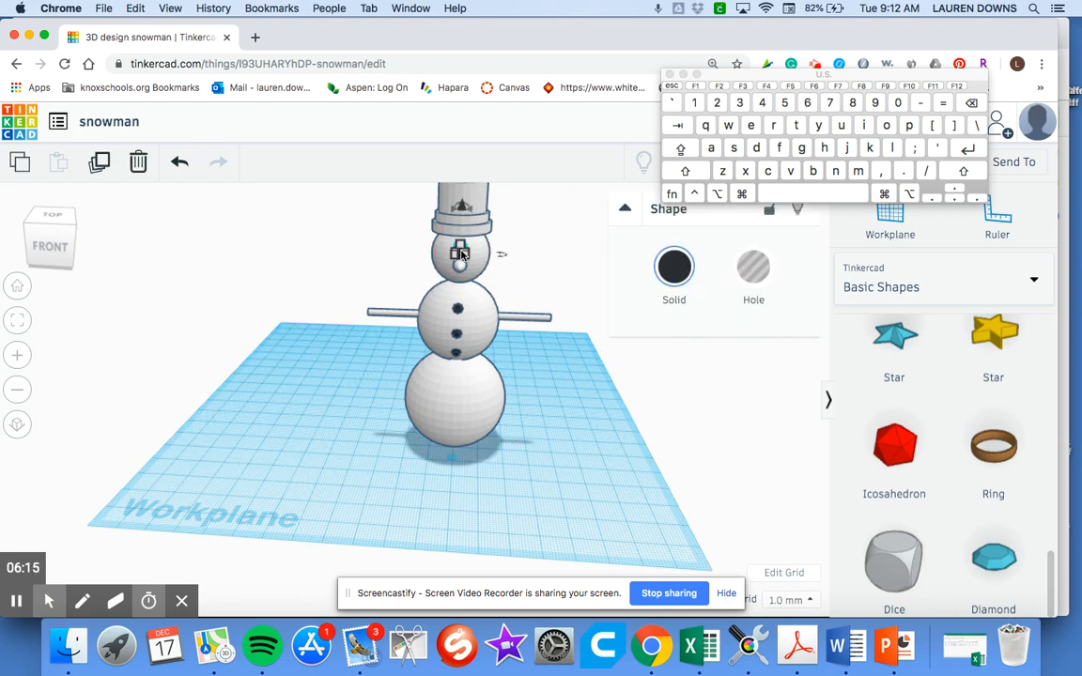
left_click(928, 201)
left_click(928, 201)
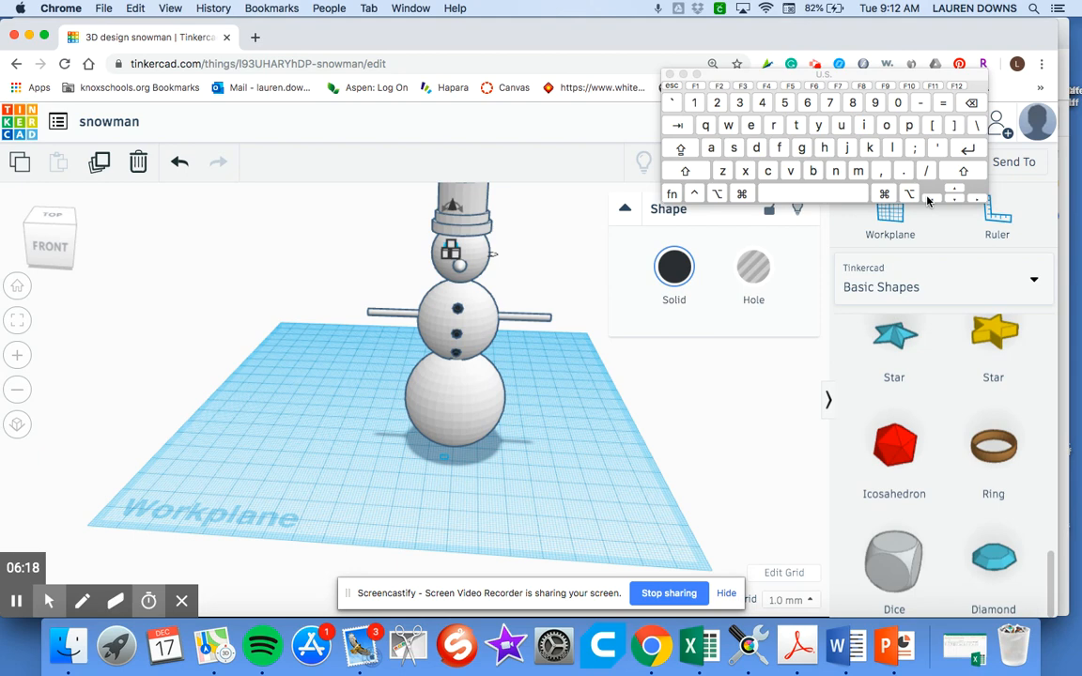
left_click(317, 265)
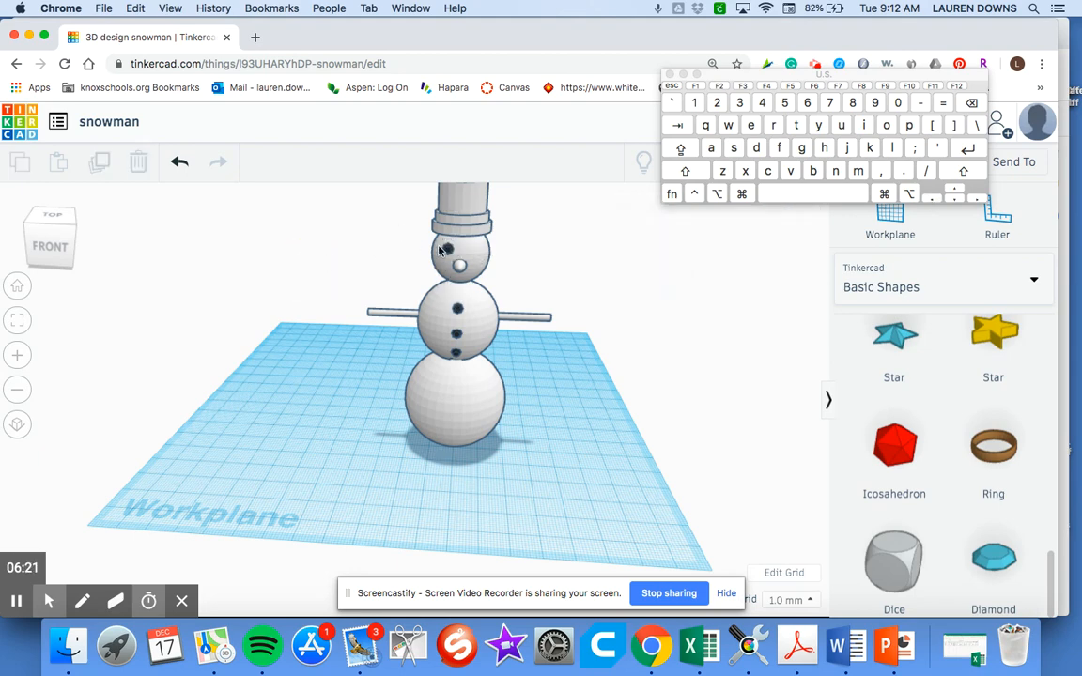
Duplicate the black diamond eye and nudge the copy sideways to the right of the nose as the second eye
left_click(448, 253)
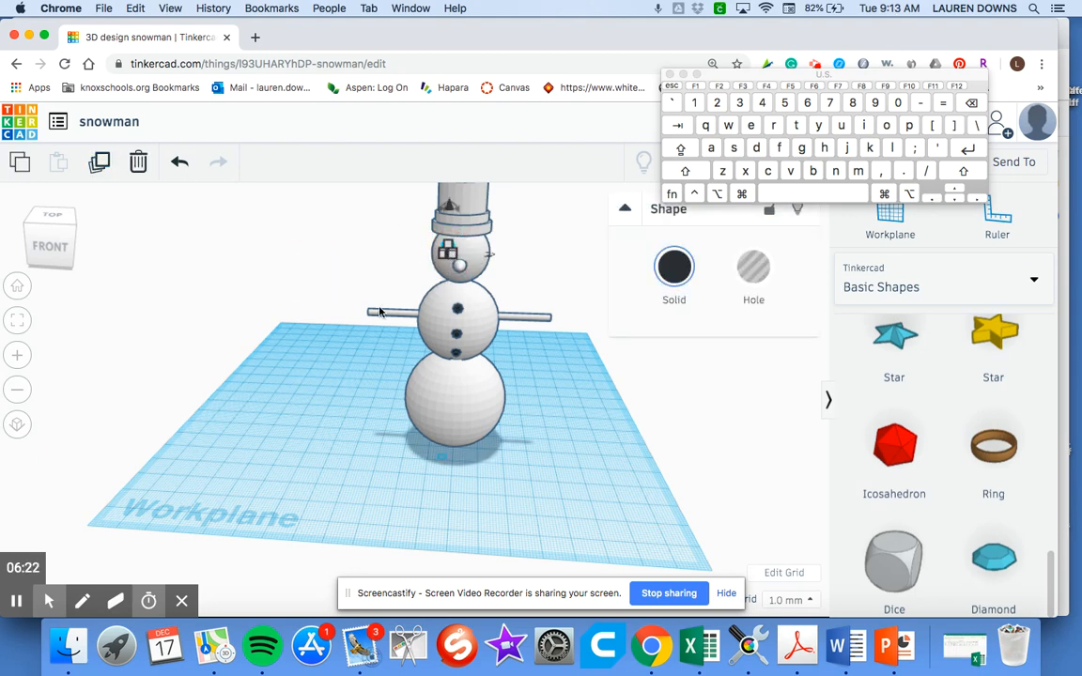
left_click(98, 164)
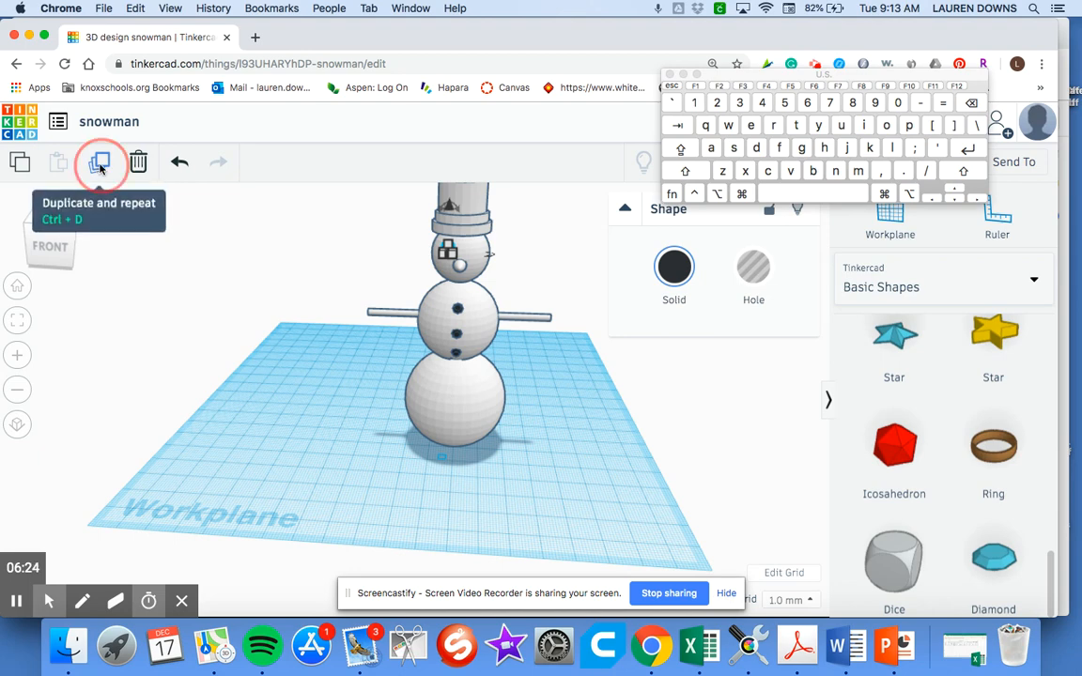
left_click(976, 203)
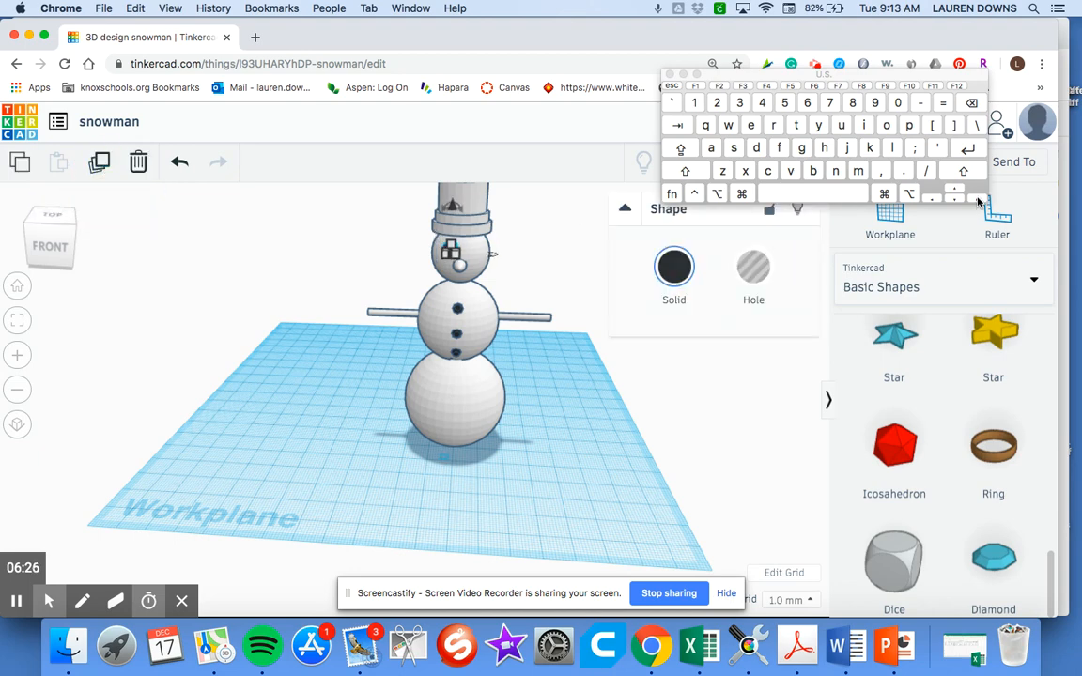
left_click(553, 284)
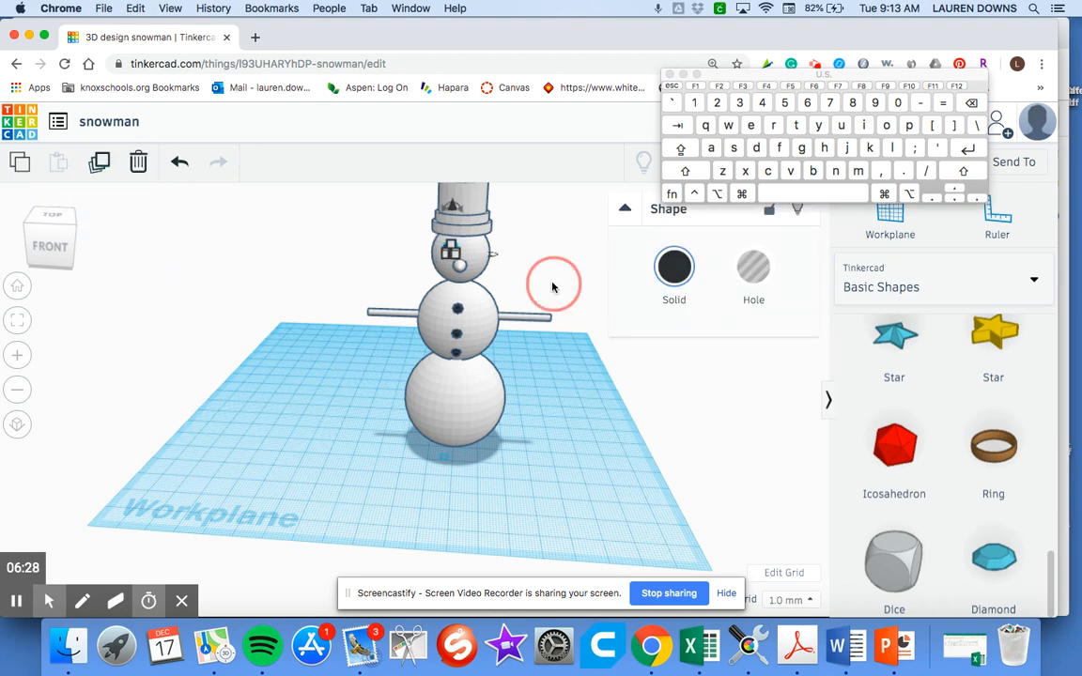
left_click(455, 253)
left_click(974, 199)
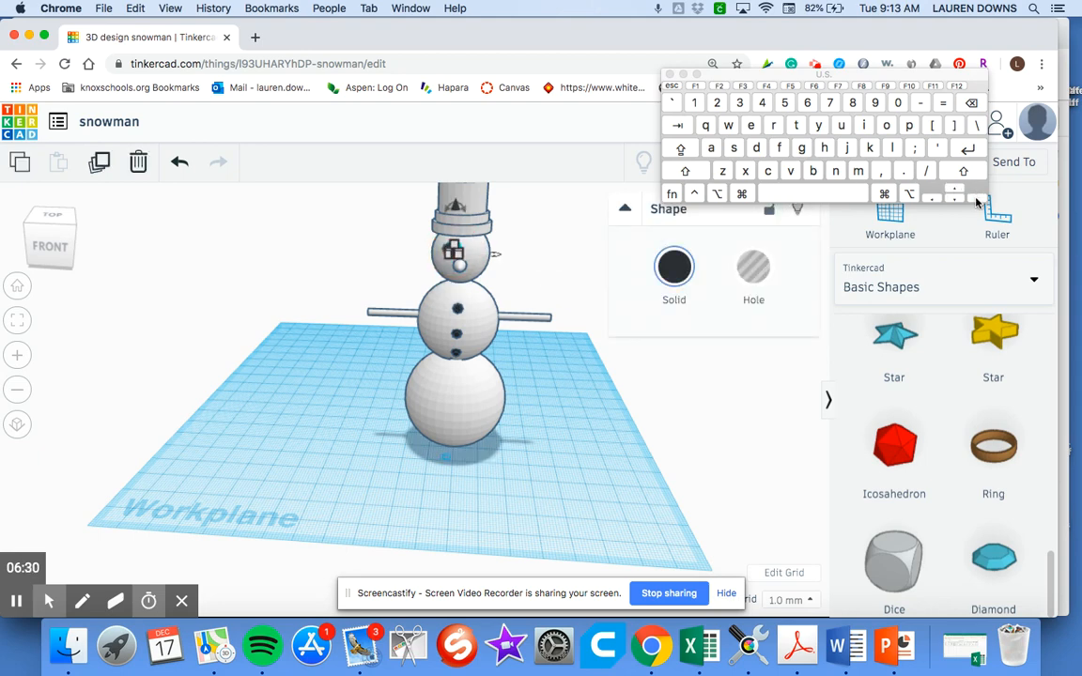
left_click(977, 201)
left_click(976, 203)
left_click(540, 261)
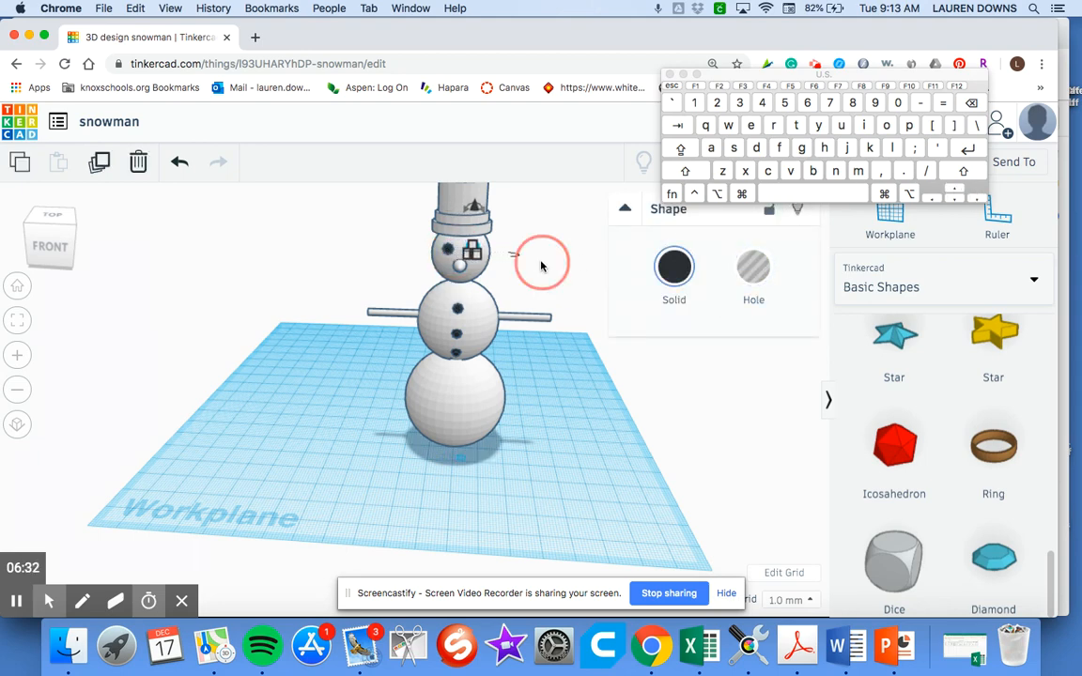
Nudge the right diamond eye backward until its point sinks into the front of the head
left_click(71, 241)
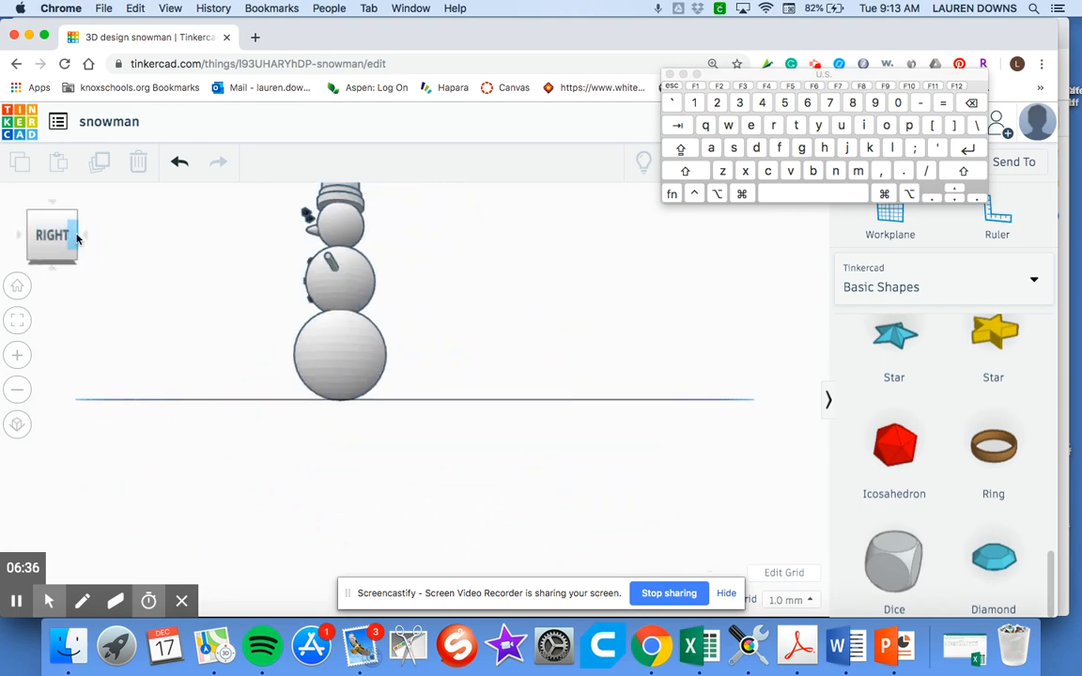
right_click_drag(176, 254, 285, 351)
left_click(314, 342)
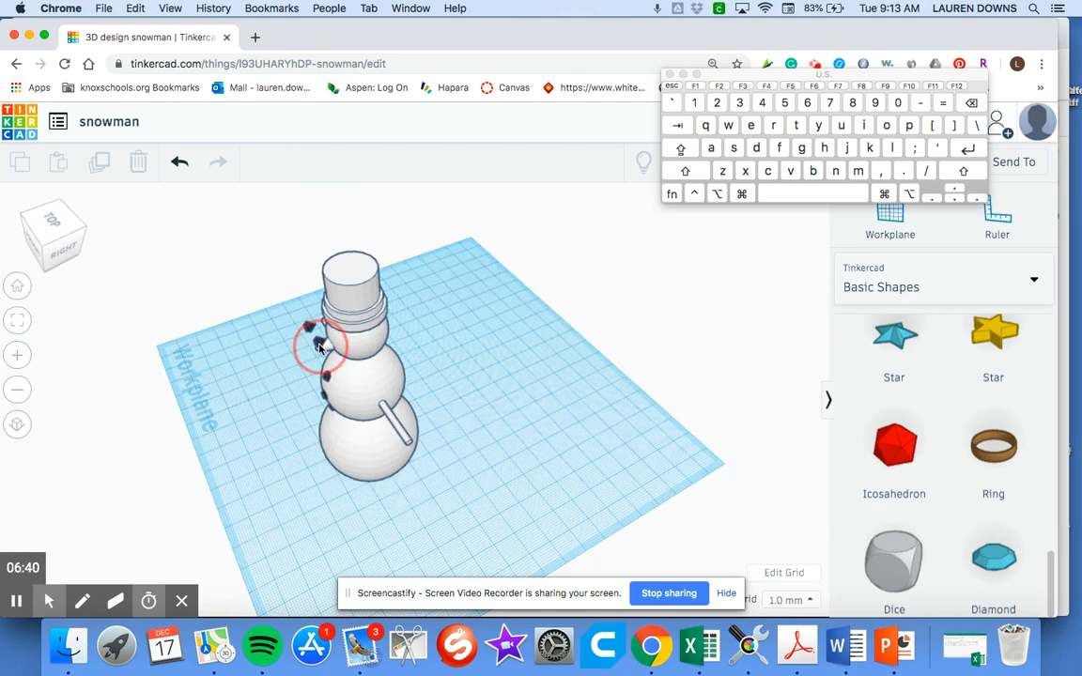
left_click(777, 150)
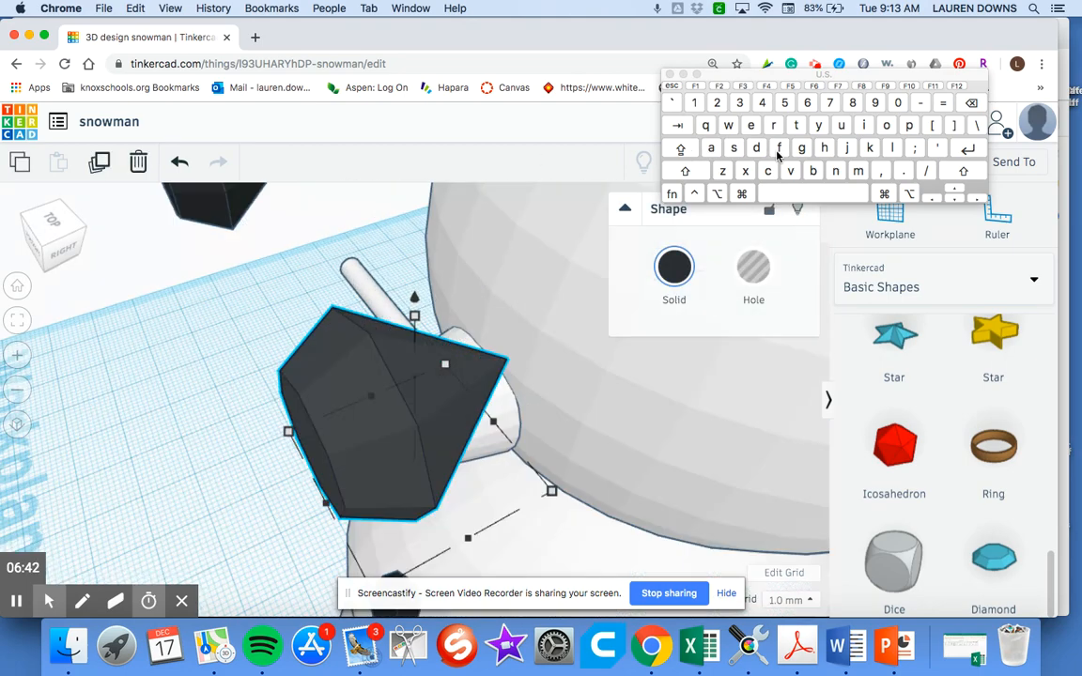
left_click(232, 369)
right_click_drag(168, 438, 81, 362)
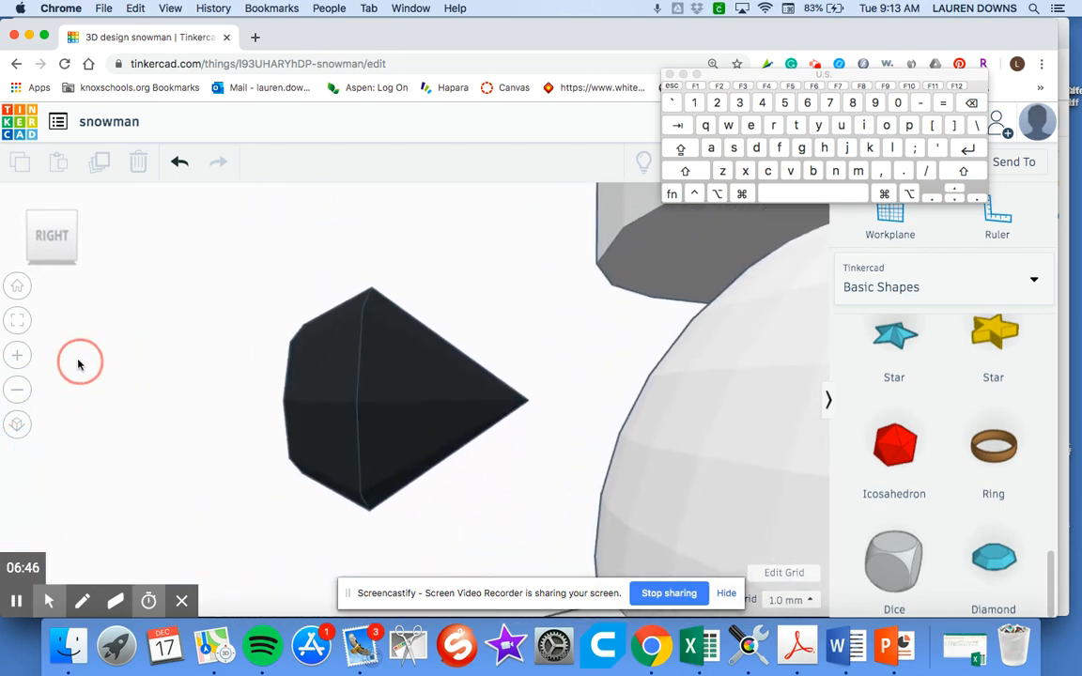
left_click(318, 386)
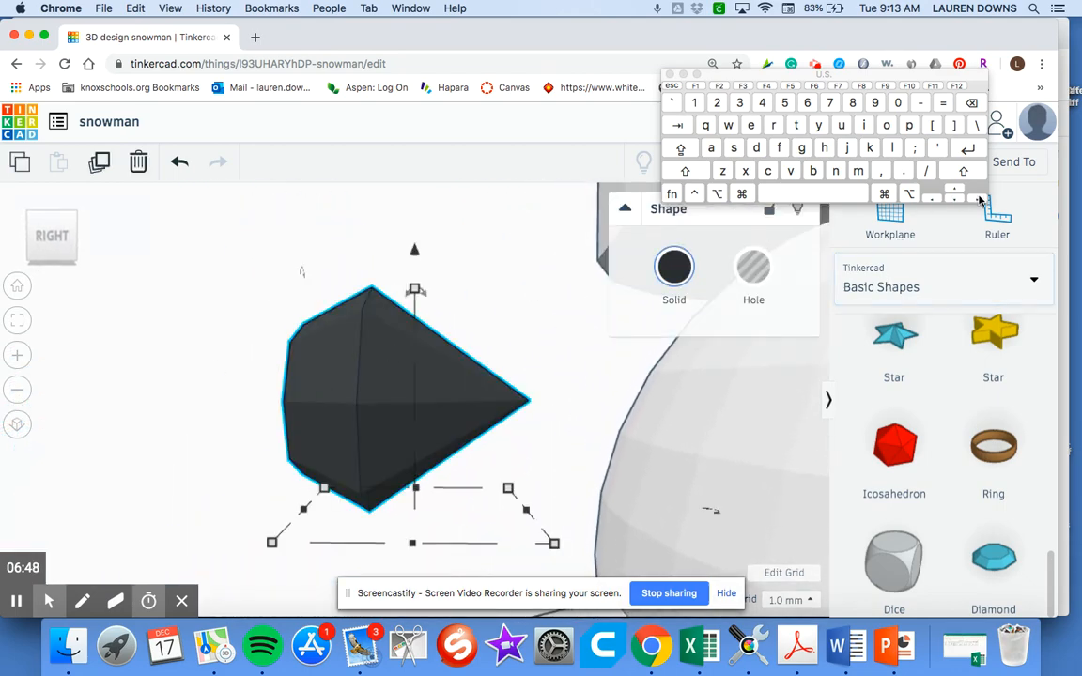
left_click(979, 201)
left_click(978, 201)
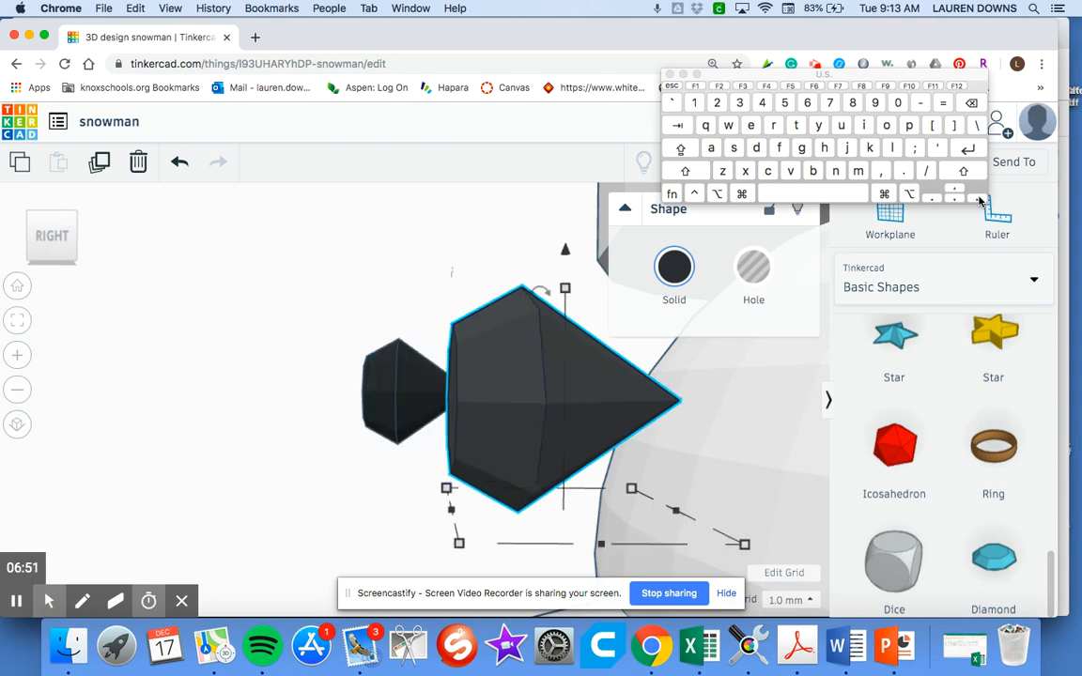
left_click(978, 202)
left_click(978, 202)
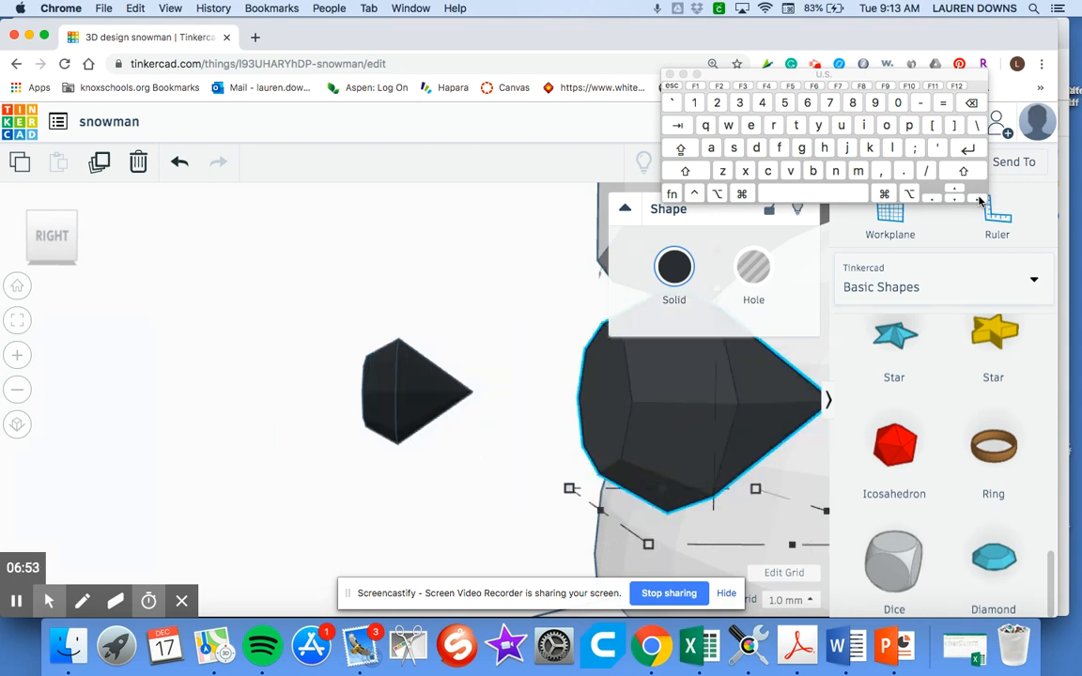
left_click(978, 202)
left_click(978, 202)
left_click(476, 427)
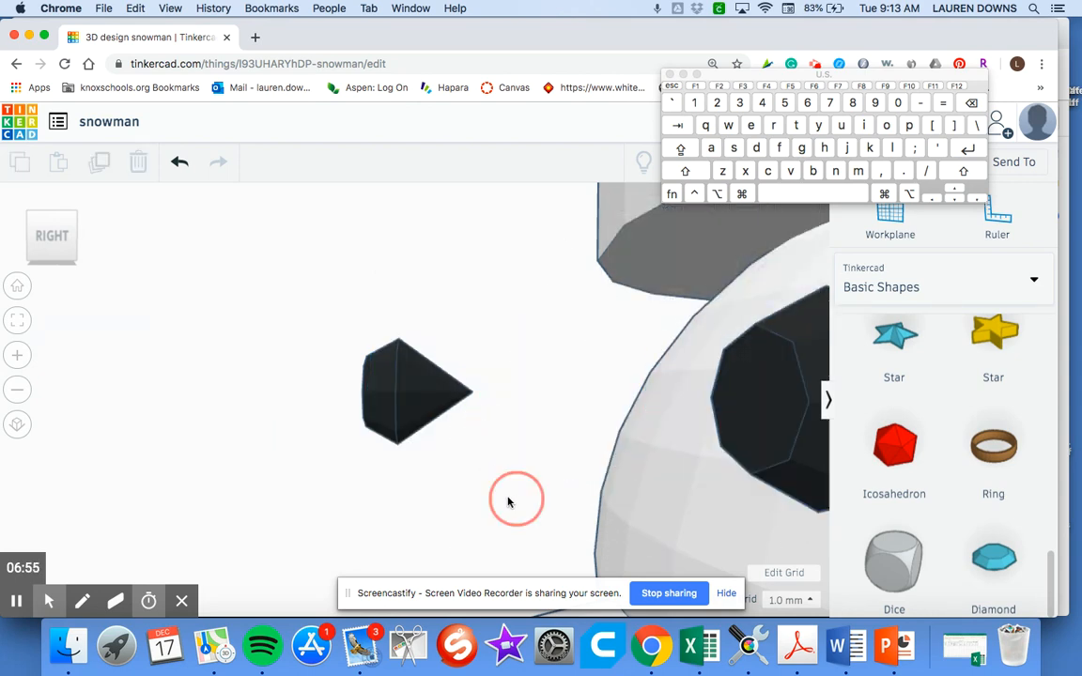
Nudge the left diamond eye backward until its point sinks into the head to match the other eye
right_click_drag(508, 502, 459, 471)
left_click(126, 301)
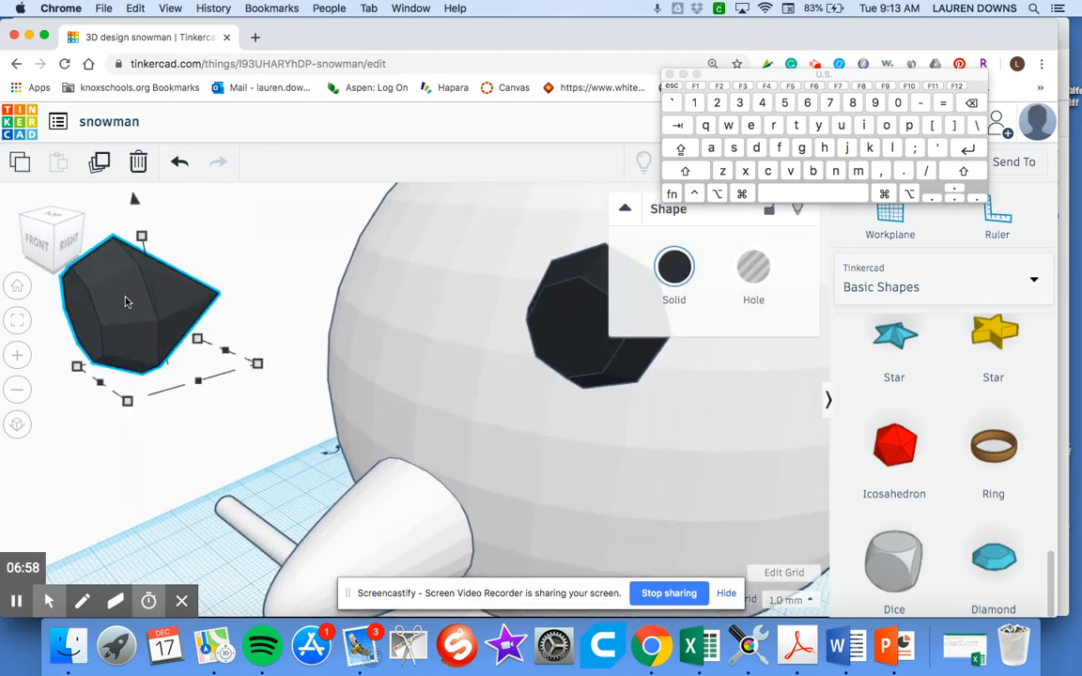
left_click(778, 148)
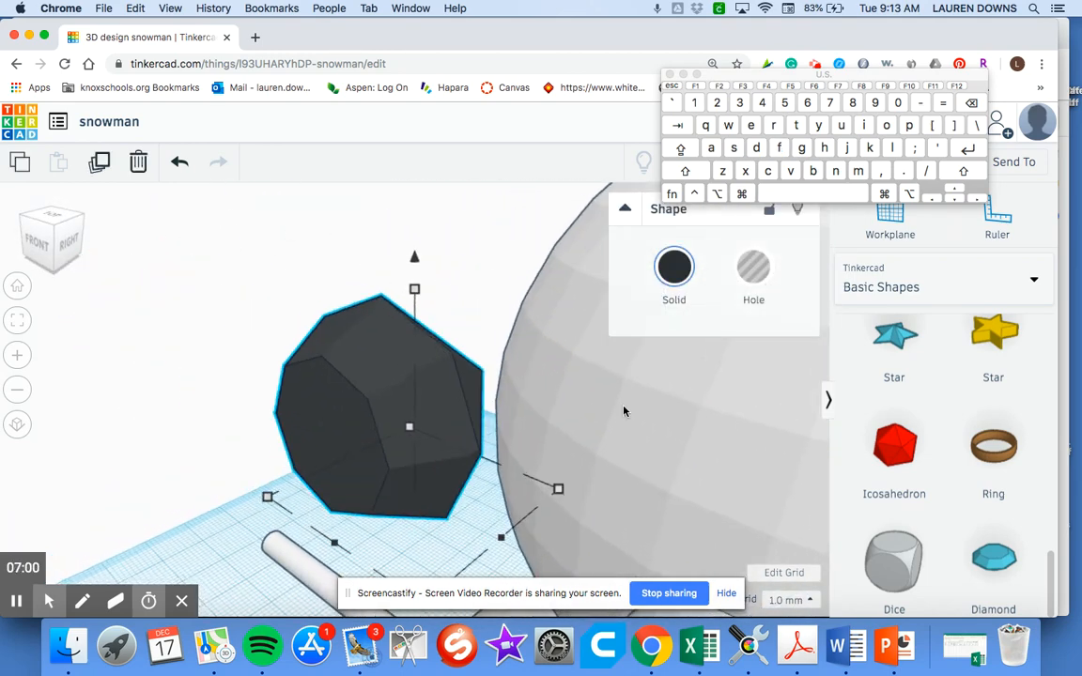
mouse_move(67, 416)
right_mouse_down()
mouse_move(26, 403)
mouse_move(82, 401)
right_mouse_up()
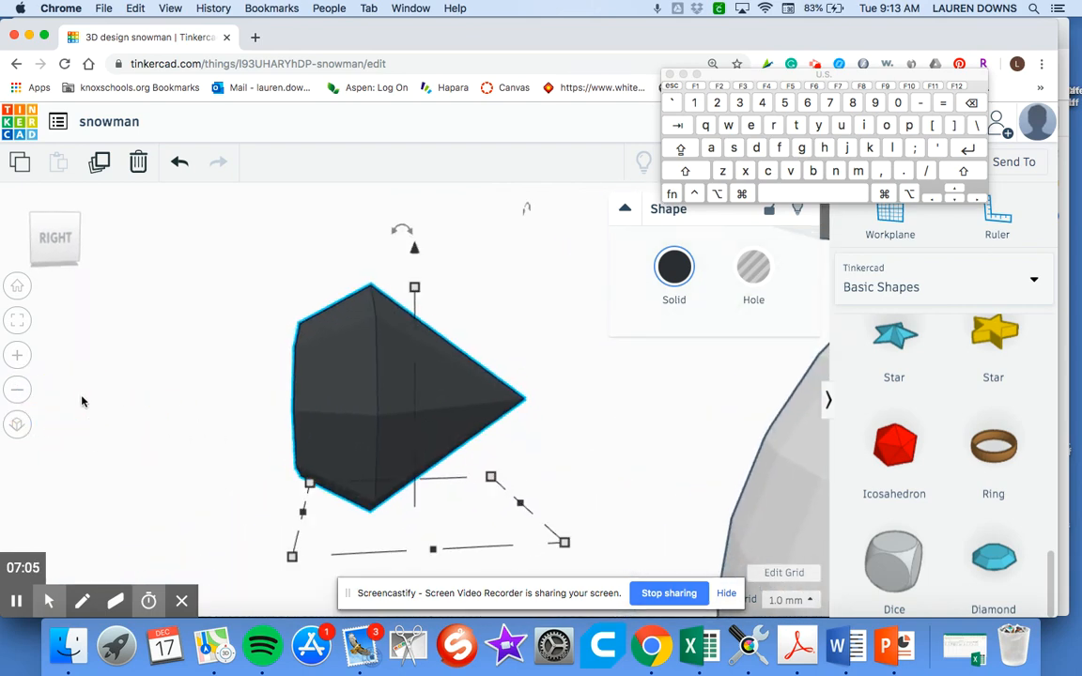
scroll(81, 401, "down", 5)
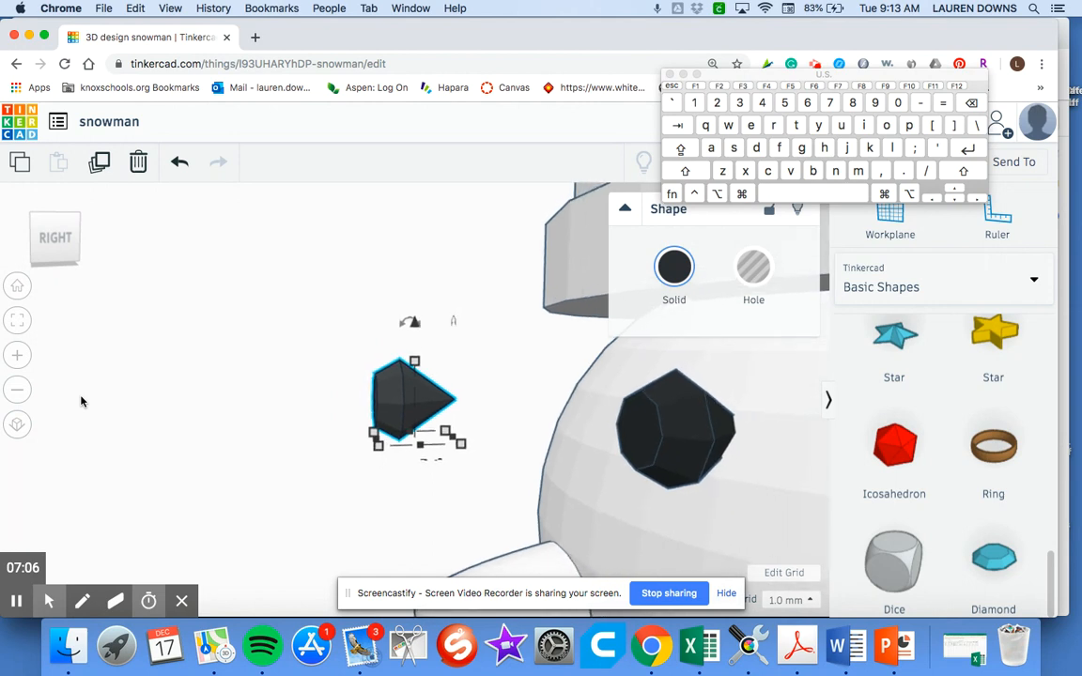
left_click(978, 199)
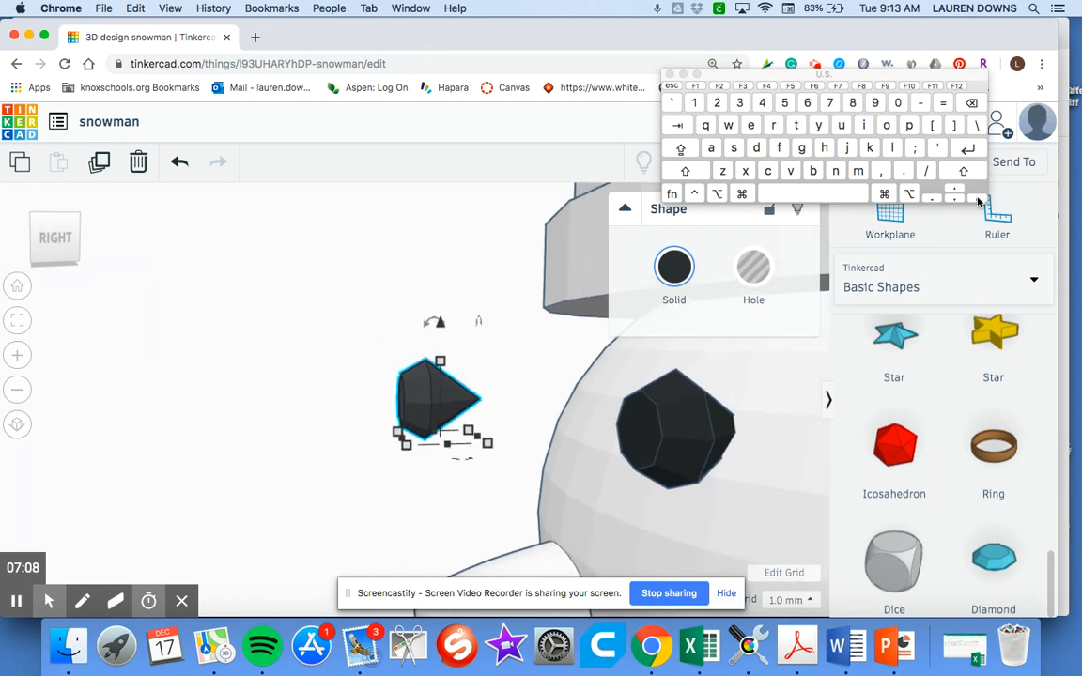
left_click(978, 199)
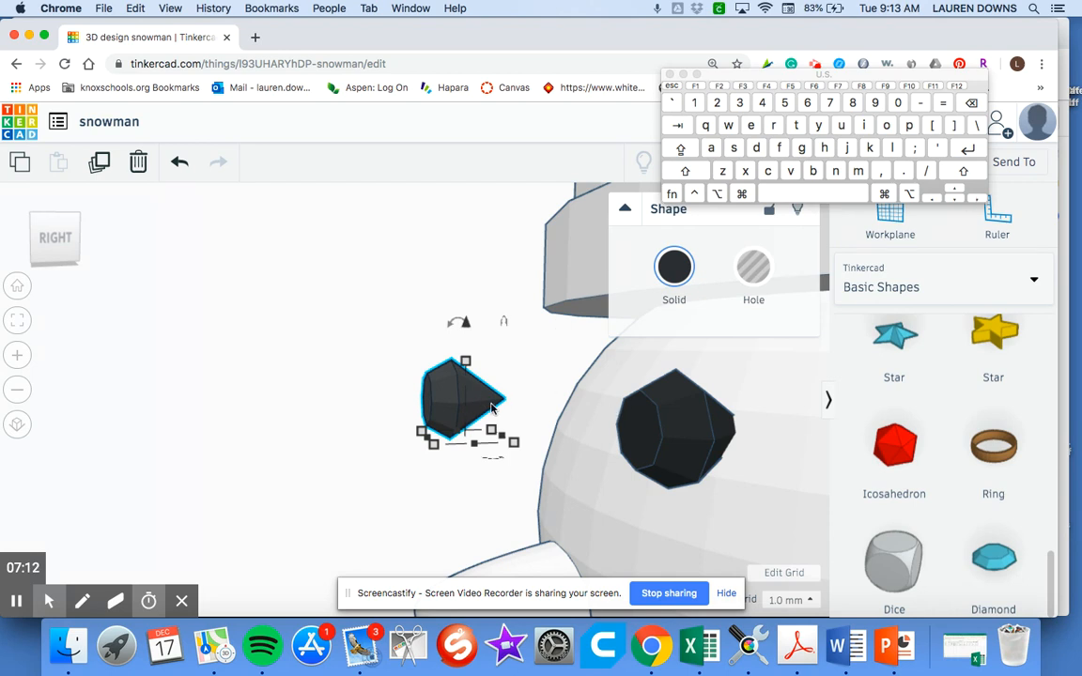
left_click(978, 199)
left_click(977, 199)
left_click(978, 199)
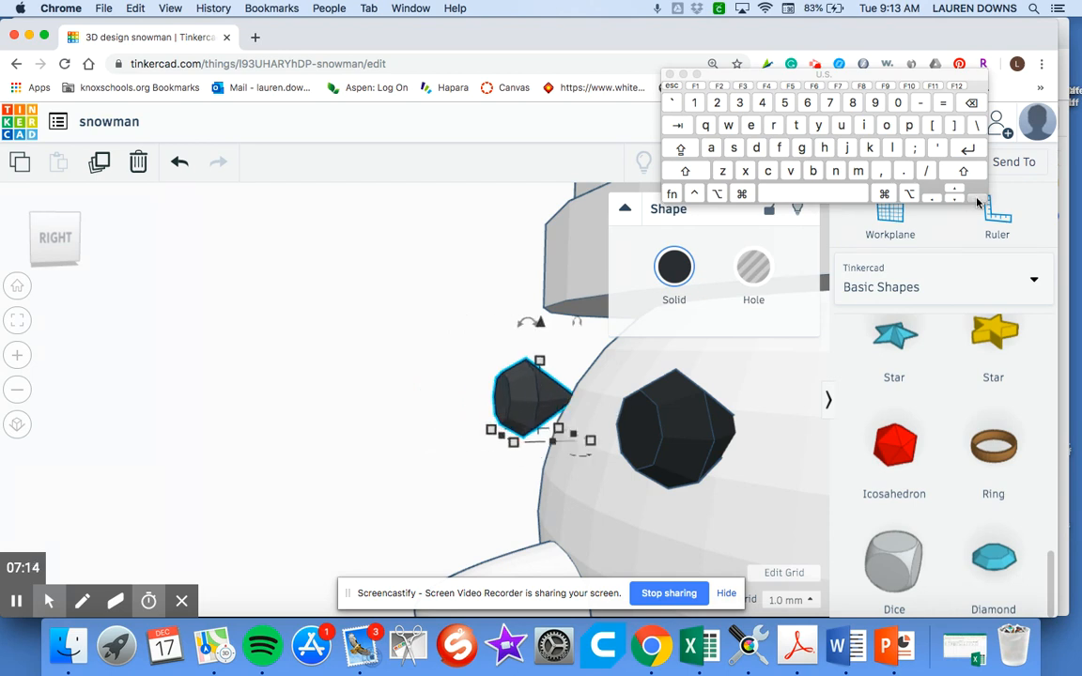
left_click(977, 199)
left_click(424, 443)
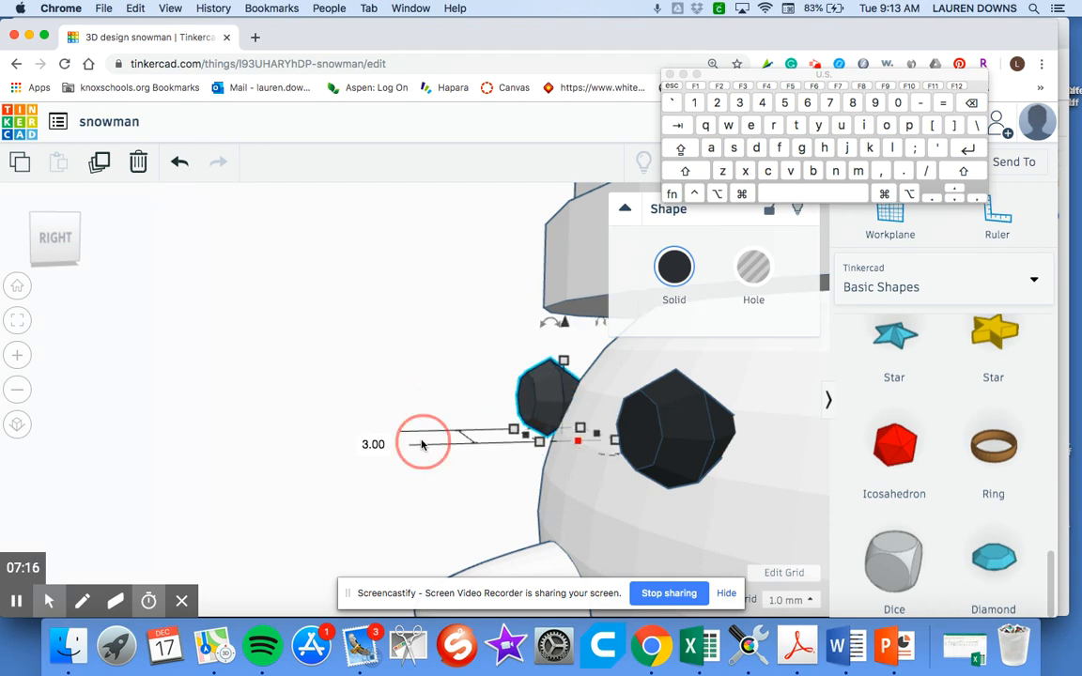
Hide the on-screen keyboard, select every part of the snowman and group them into one shape
right_click_drag(362, 473, 404, 422)
left_click(18, 286)
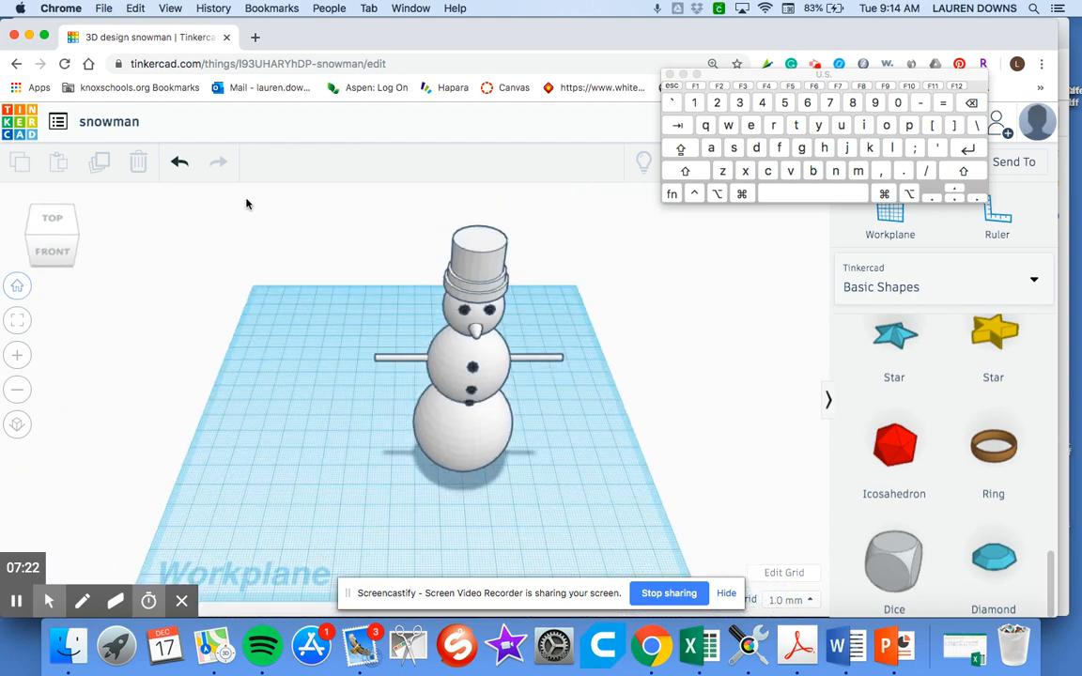
mouse_move(353, 391)
right_mouse_down()
mouse_move(352, 355)
mouse_move(346, 371)
right_mouse_up()
left_click_drag(353, 195, 595, 487)
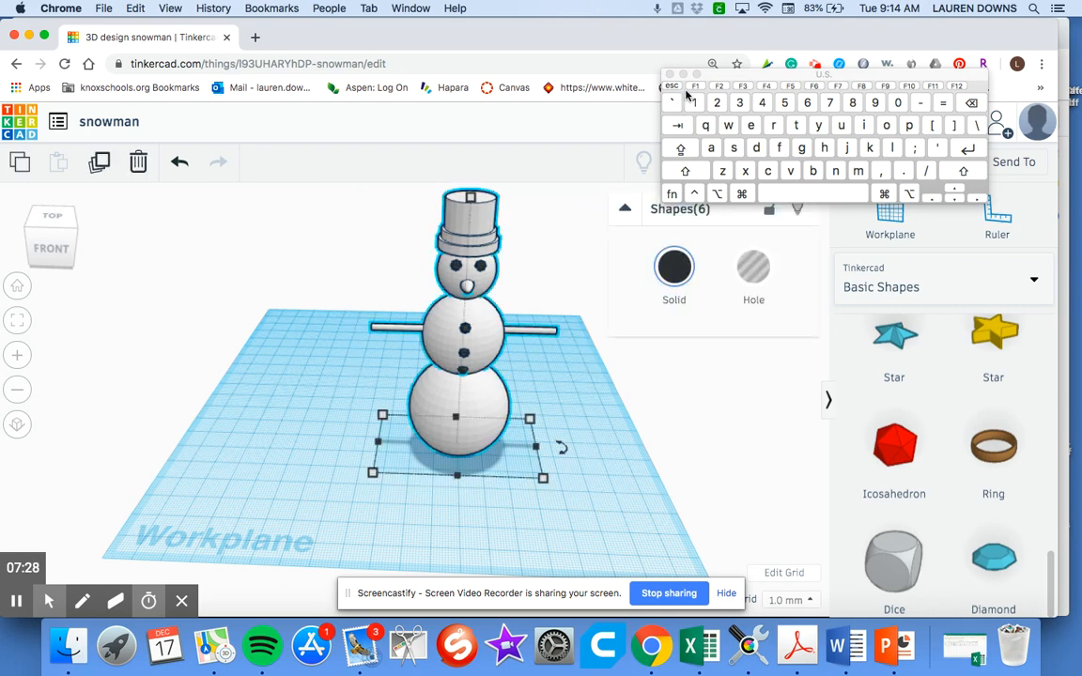
left_click(669, 76)
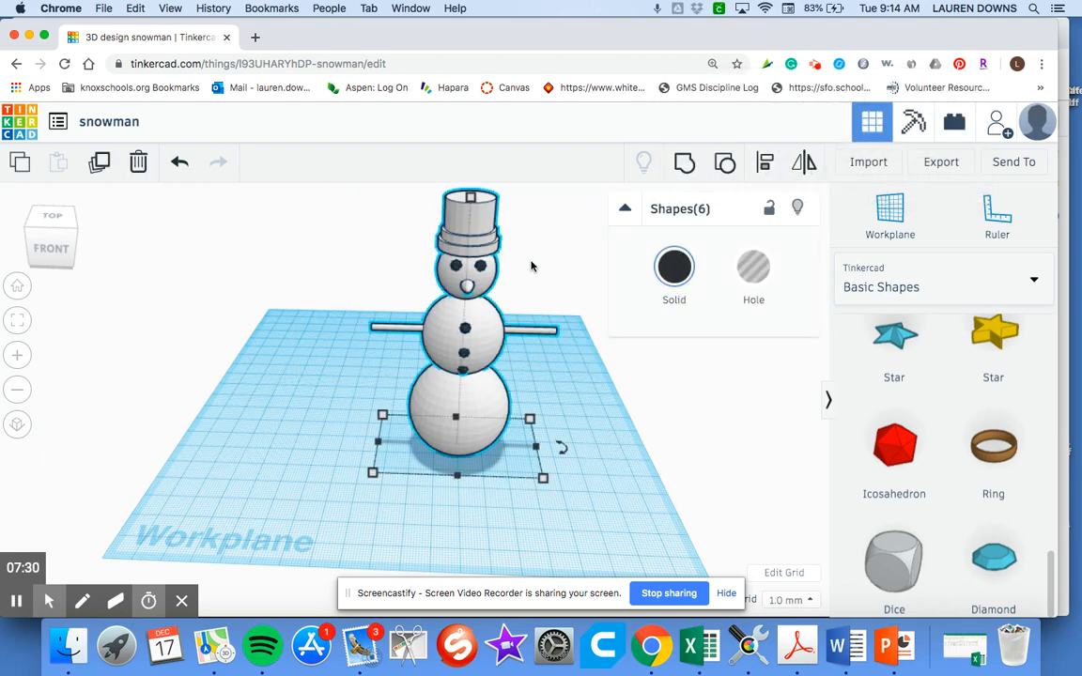
left_click(685, 164)
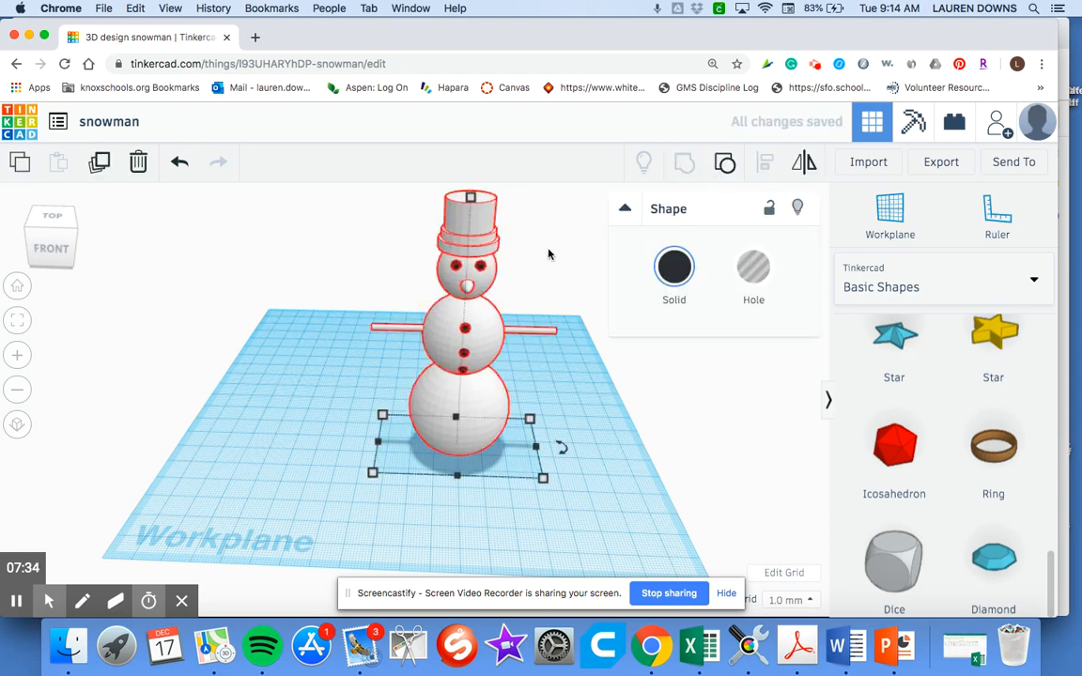
Turn on the Multicolor option for the grouped snowman
left_click(662, 272)
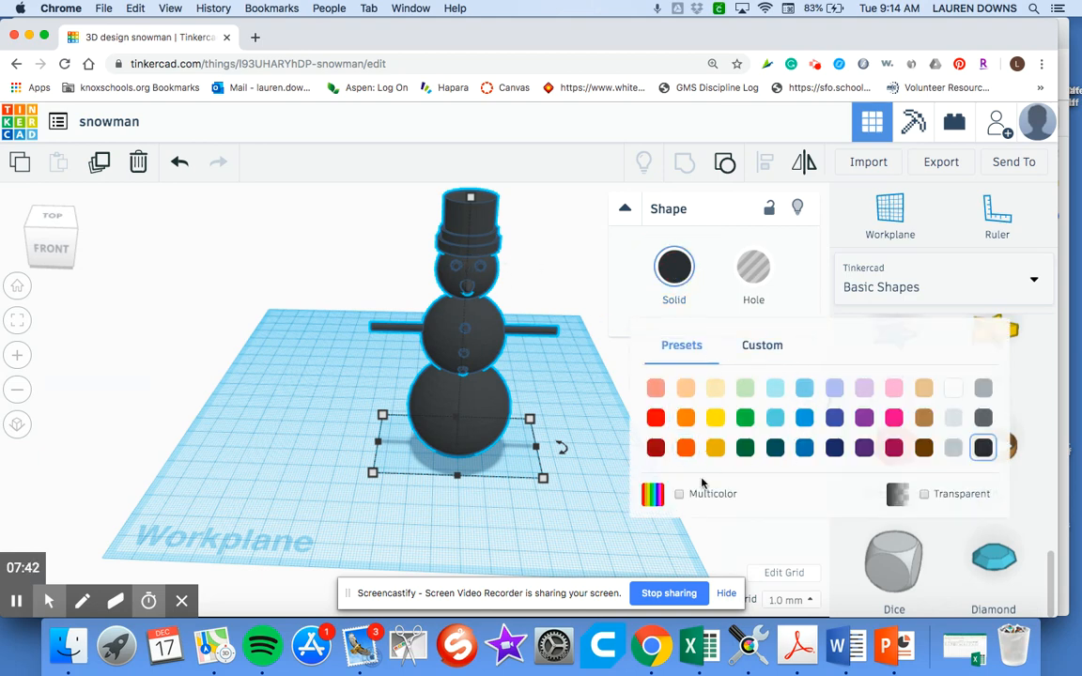
left_click(679, 494)
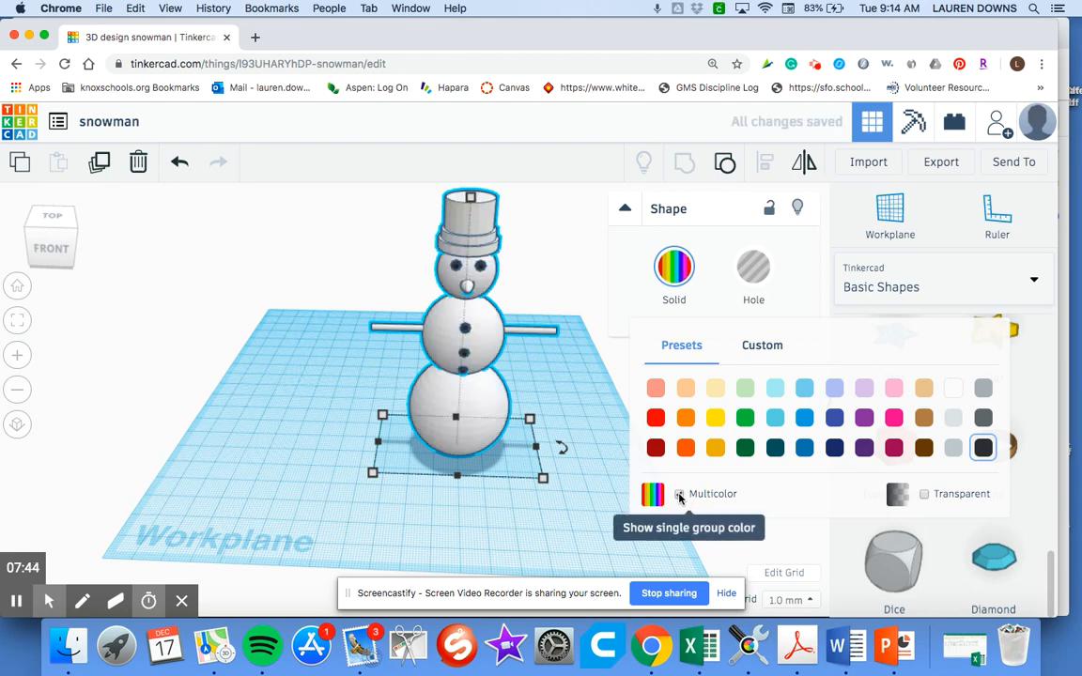
left_click(559, 523)
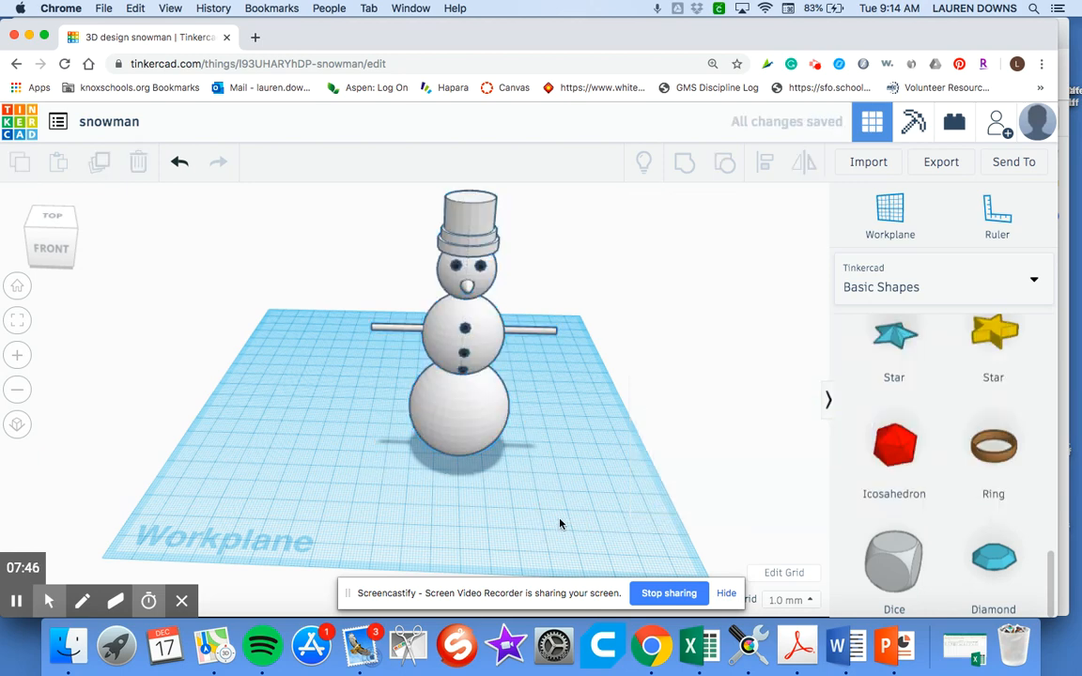
Ungroup the whole snowman and check how its head part selects
left_click(457, 222)
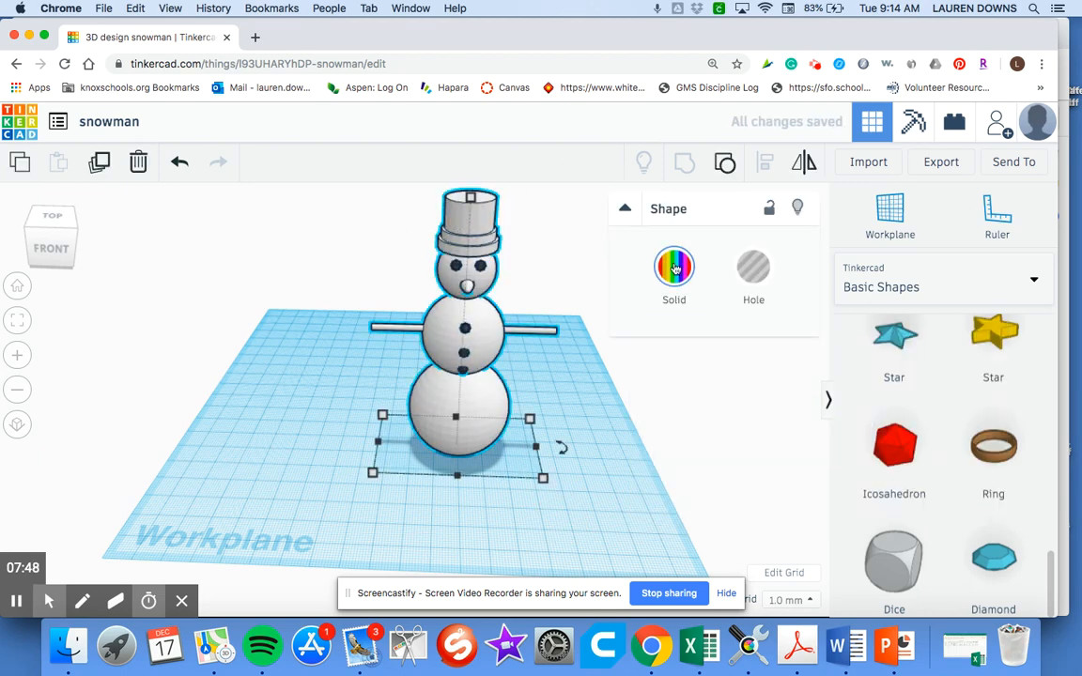
left_click(724, 162)
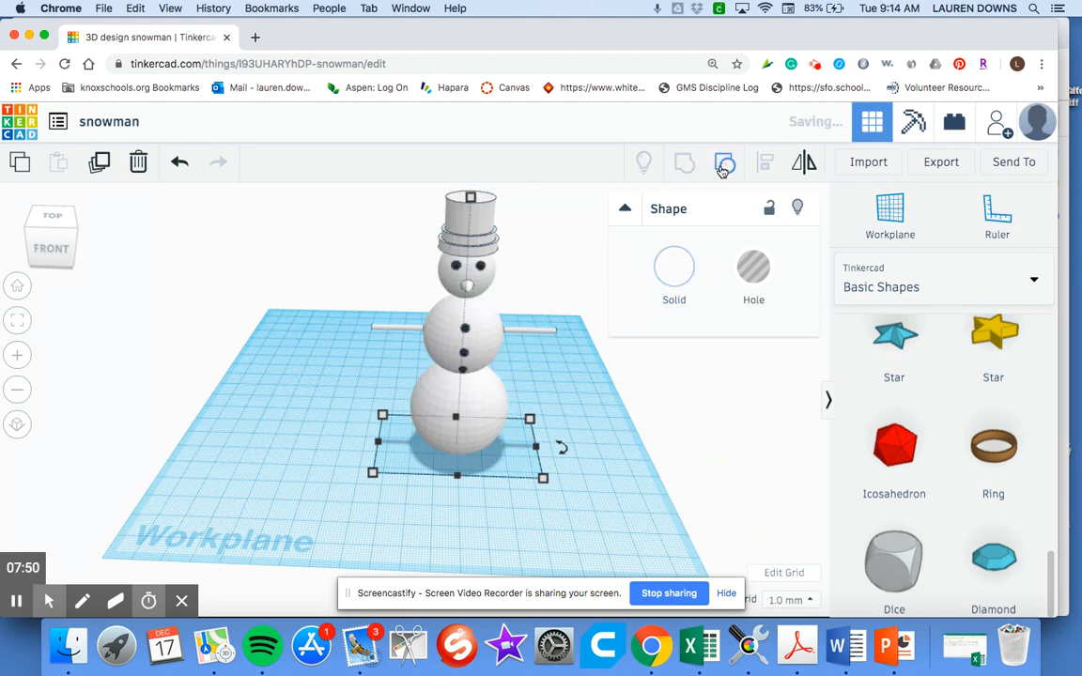
left_click(516, 283)
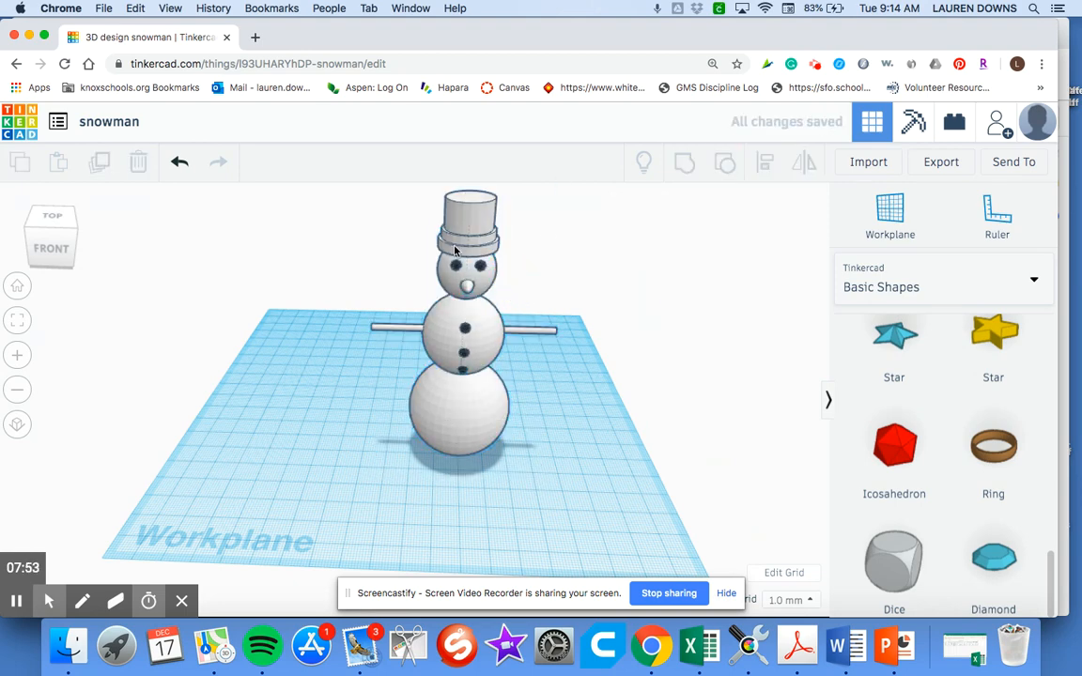
left_click(455, 267)
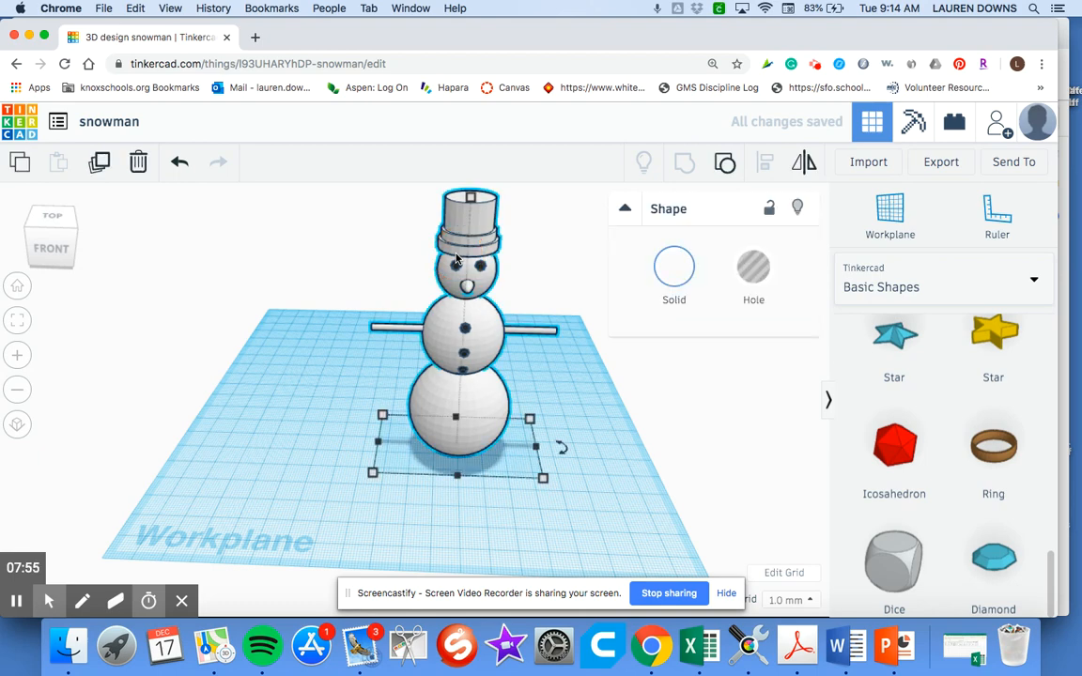
left_click(325, 300)
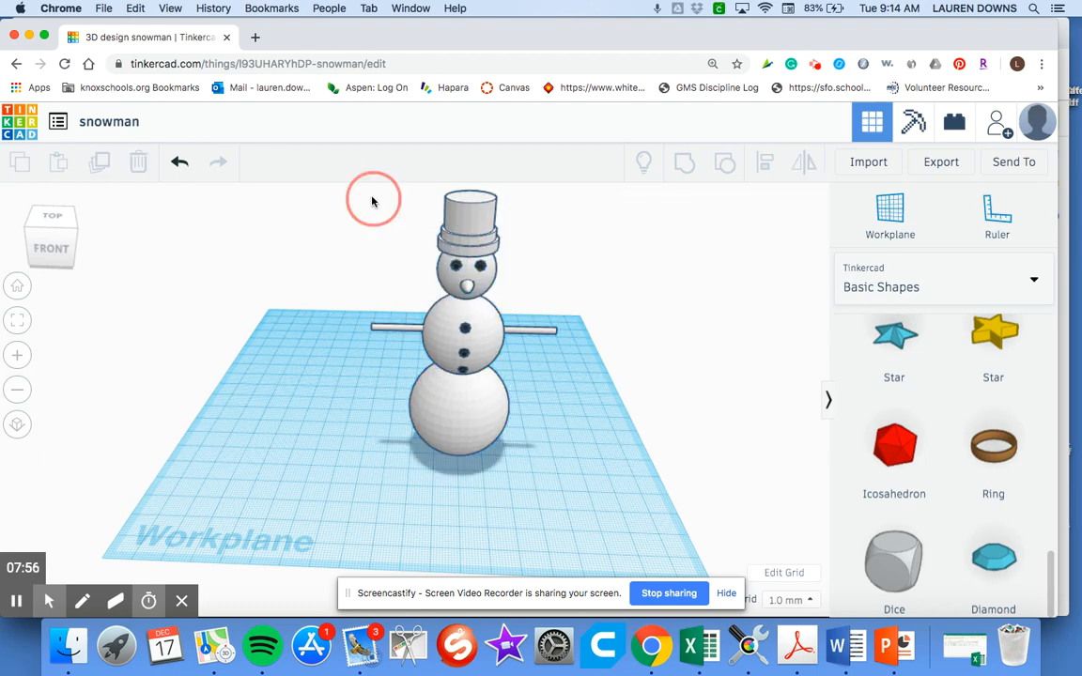
Select all the snowman's parts and ungroup the remaining subgroups into individual shapes with their original colours
left_click_drag(372, 201, 604, 519)
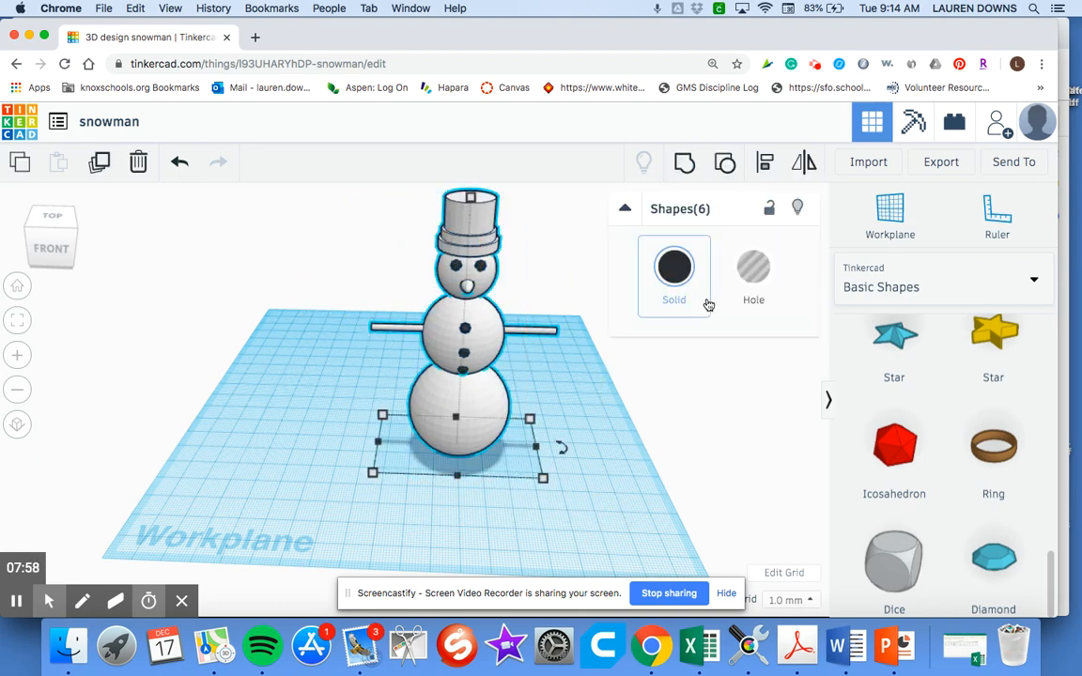
left_click(724, 162)
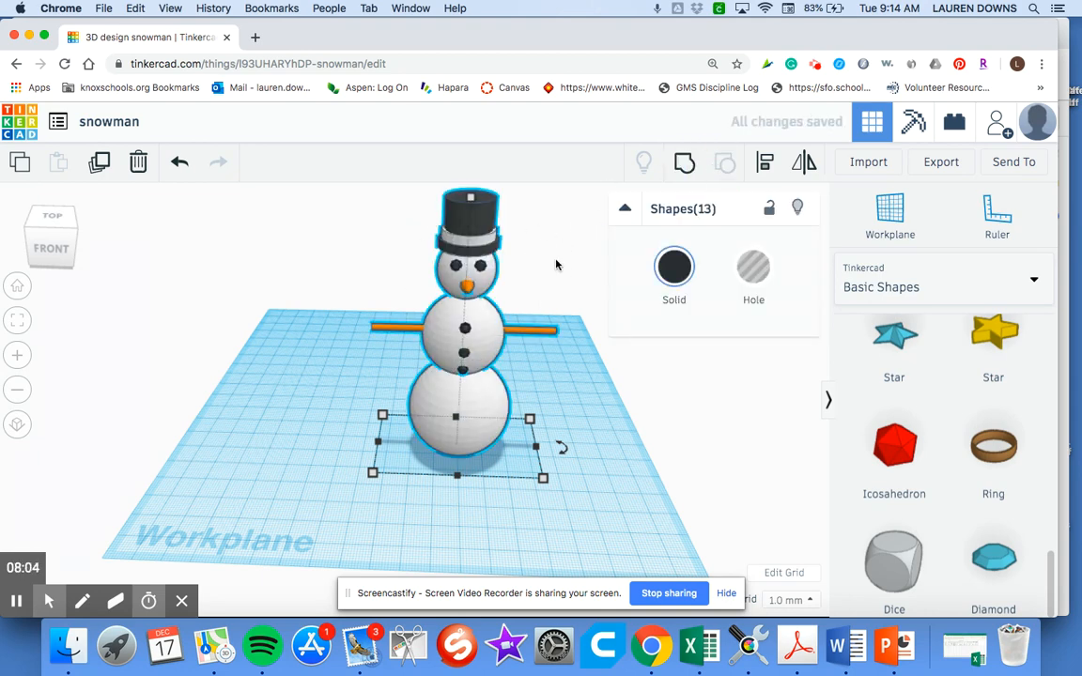
left_click(521, 244)
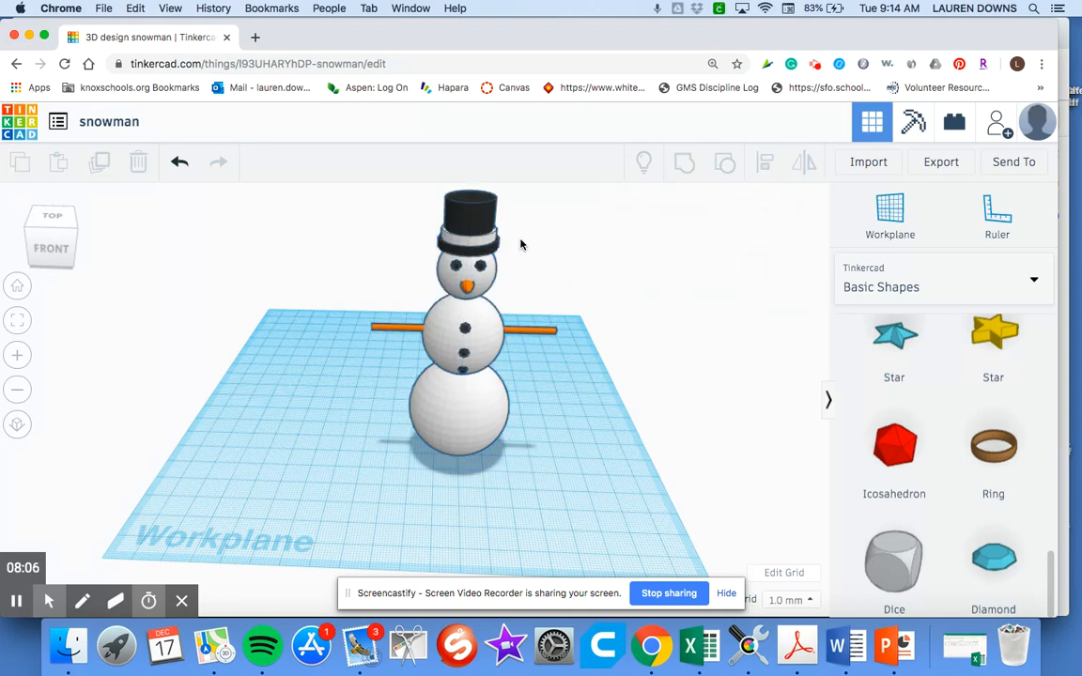
right_click_drag(274, 401, 249, 398)
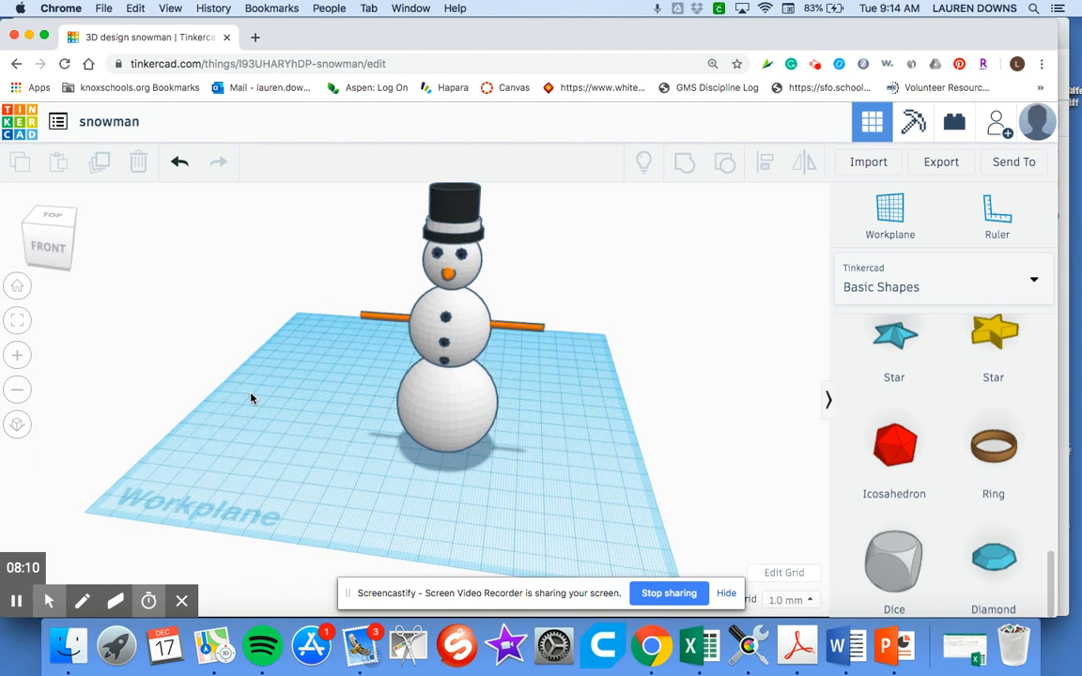